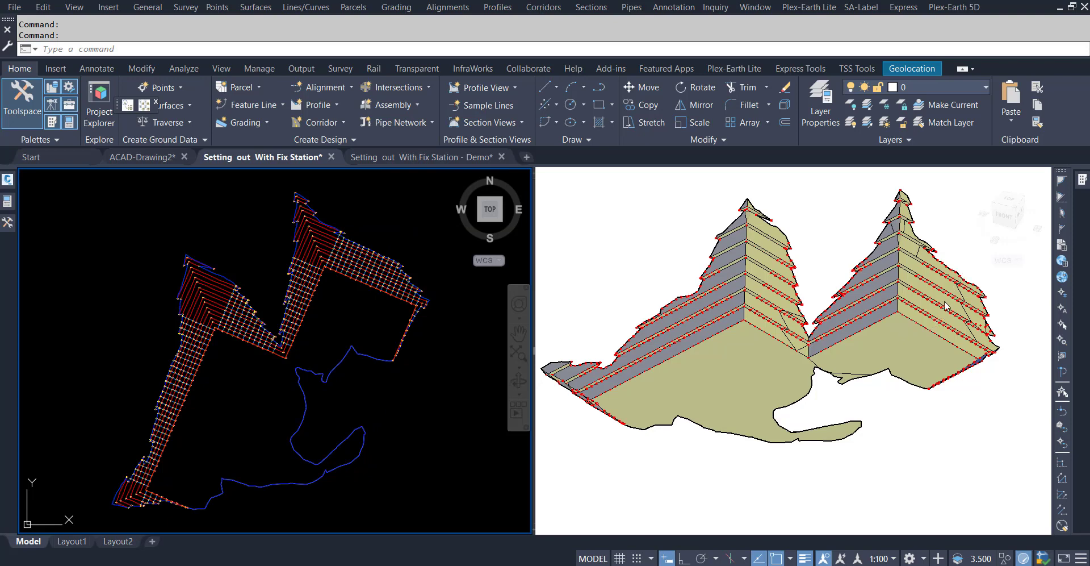
- Window-select the point grid and zoom in and out to inspect it
click(455, 359)
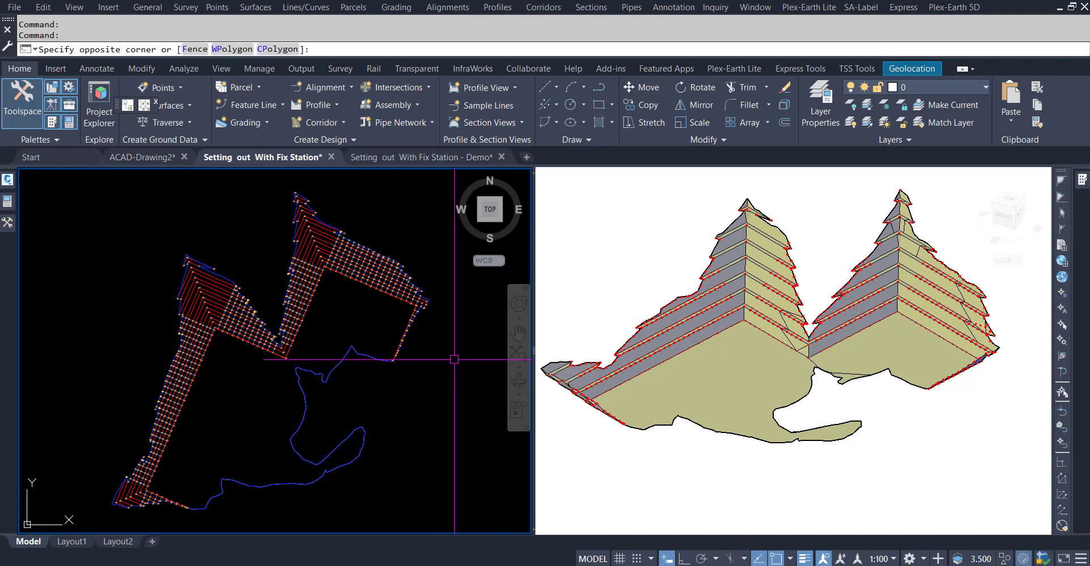
click(374, 317)
scroll(374, 316, up, 2)
scroll(374, 317, up, 2)
scroll(374, 317, up, 2)
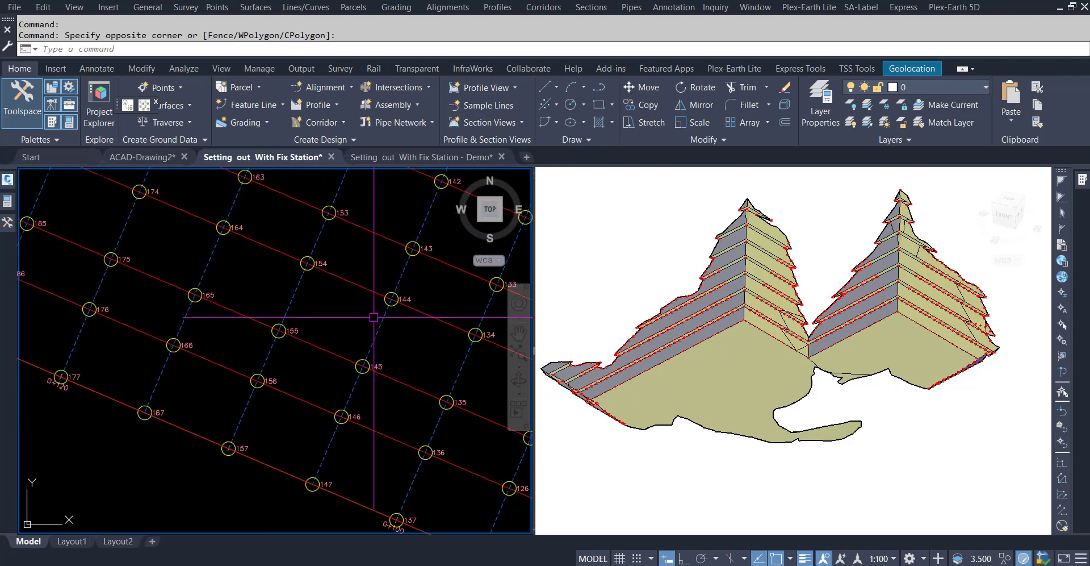
scroll(336, 416, down, 2)
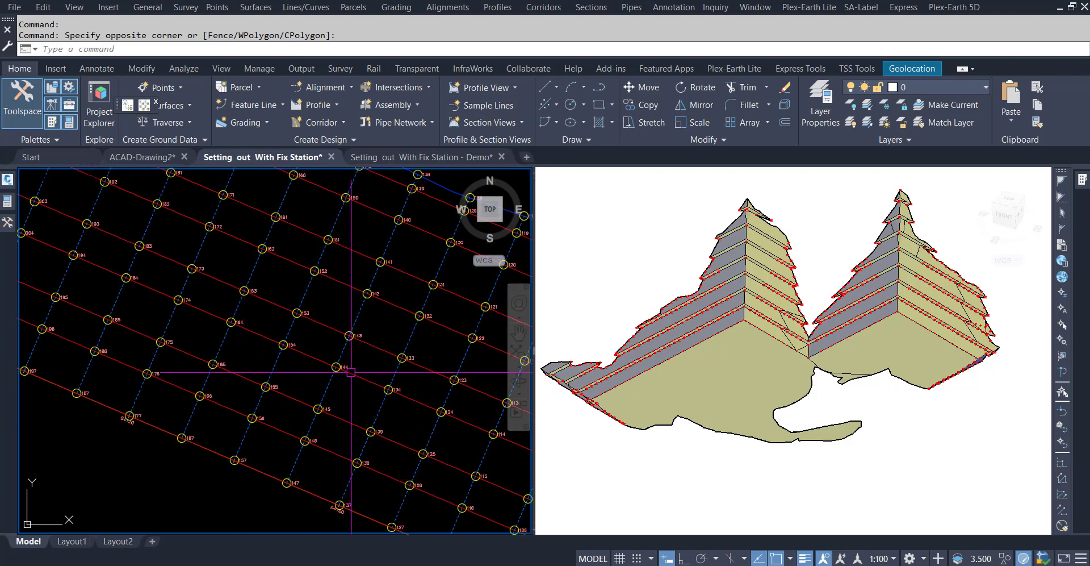
scroll(351, 372, down, 2)
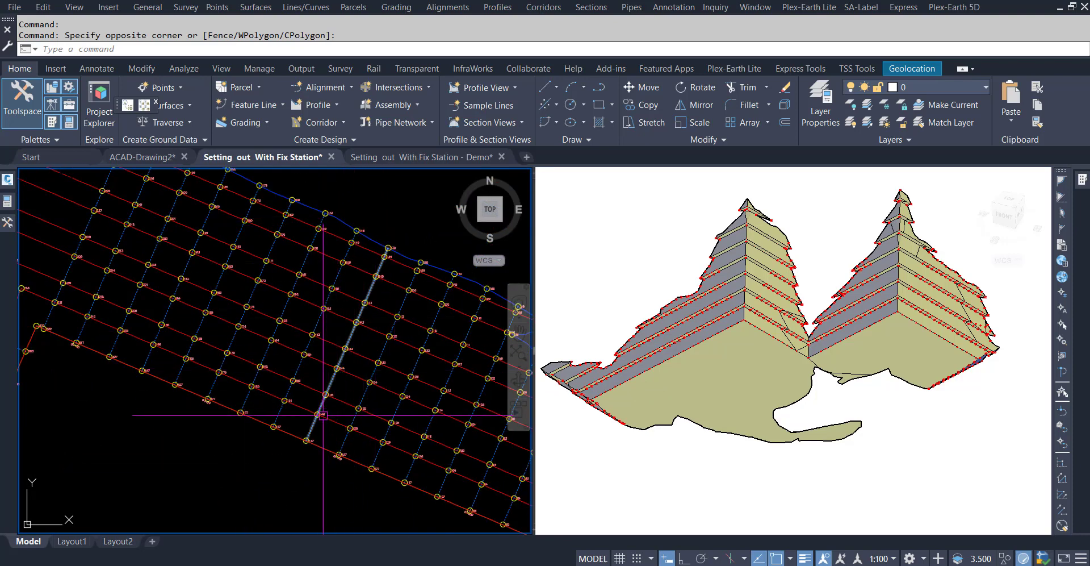
scroll(323, 415, up, 5)
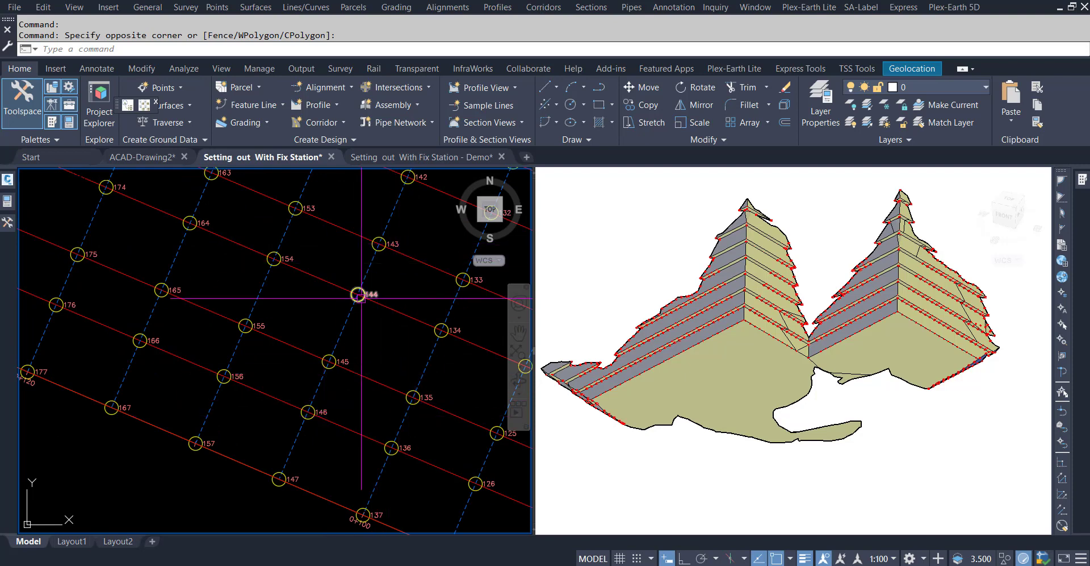
scroll(301, 319, down, 3)
scroll(377, 199, up, 4)
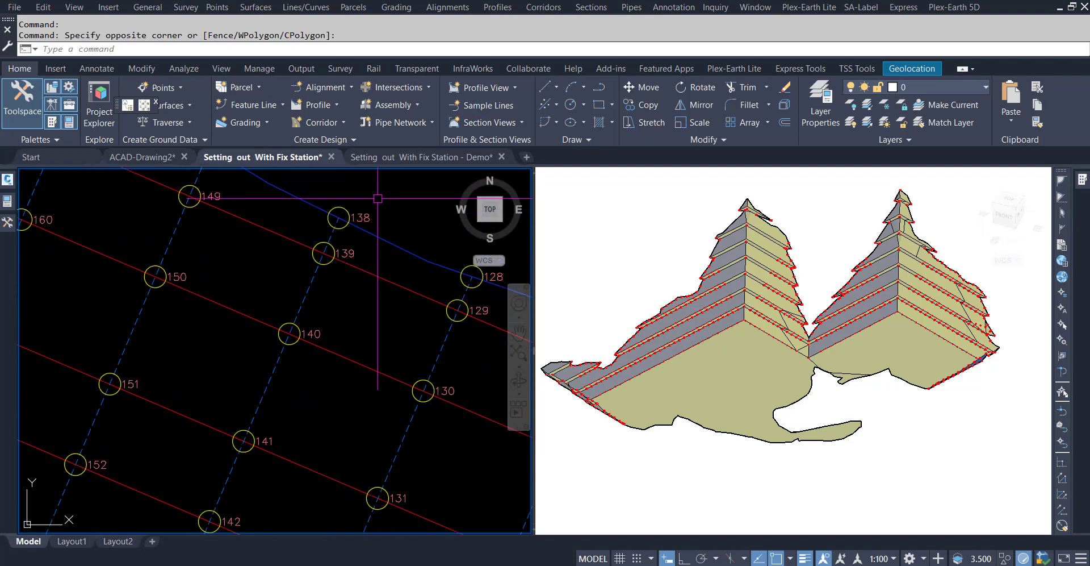
scroll(418, 311, down, 3)
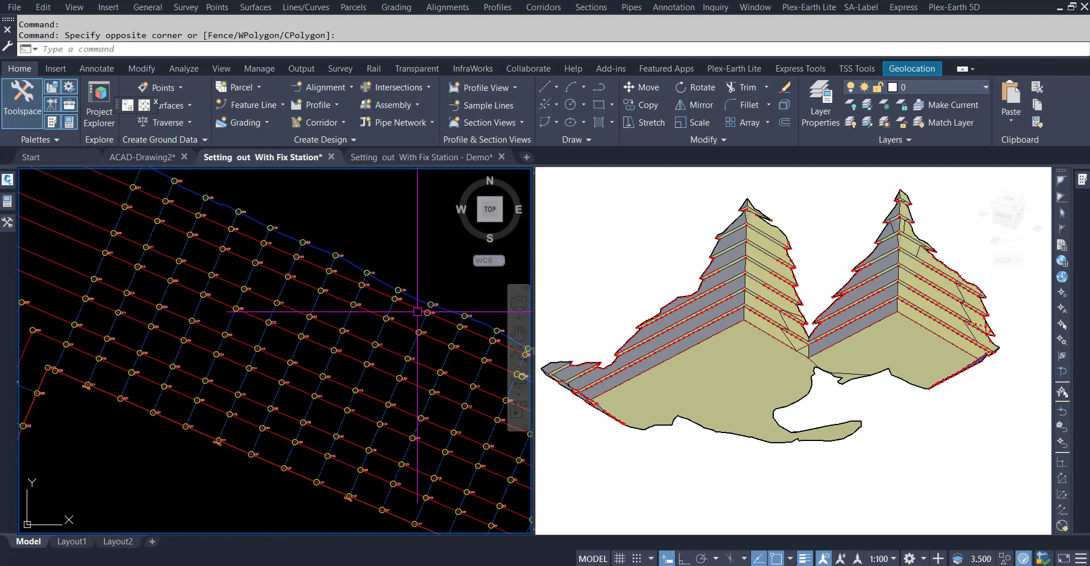
scroll(317, 230, up, 2)
scroll(231, 222, up, 2)
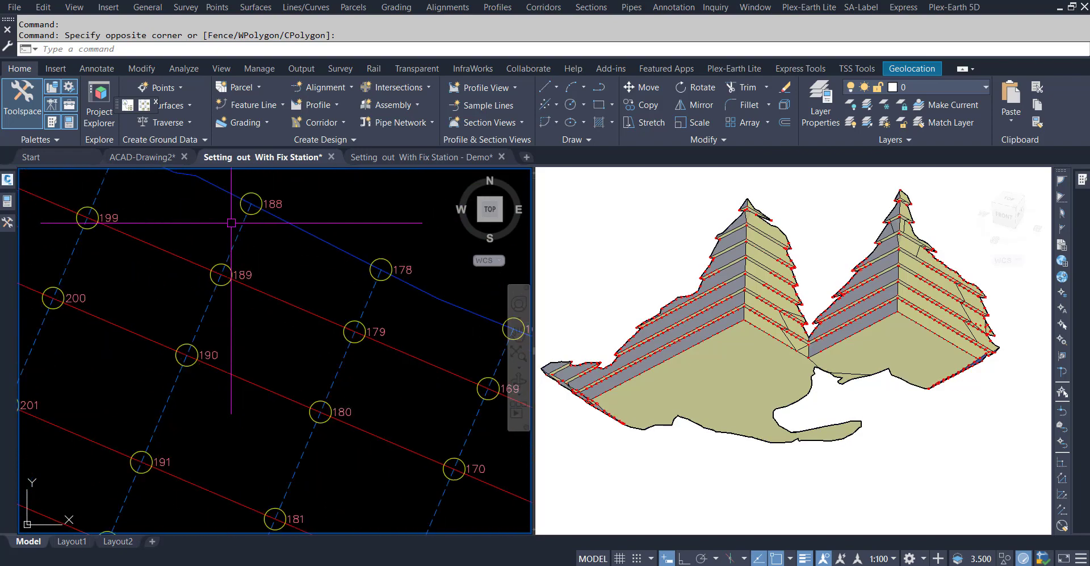
scroll(231, 222, down, 2)
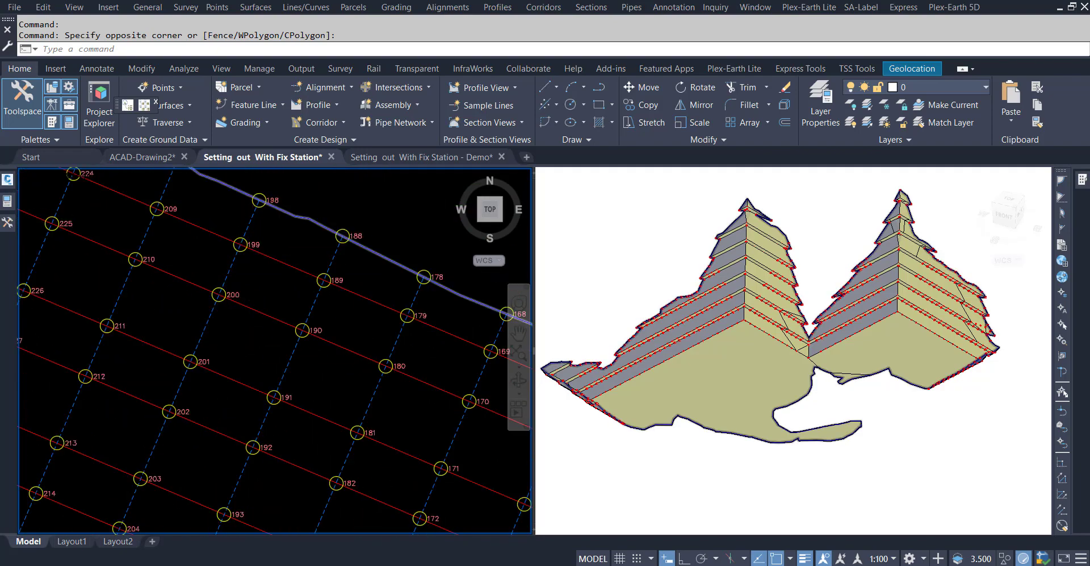
scroll(208, 404, down, 2)
scroll(208, 404, down, 2)
scroll(208, 404, down, 2)
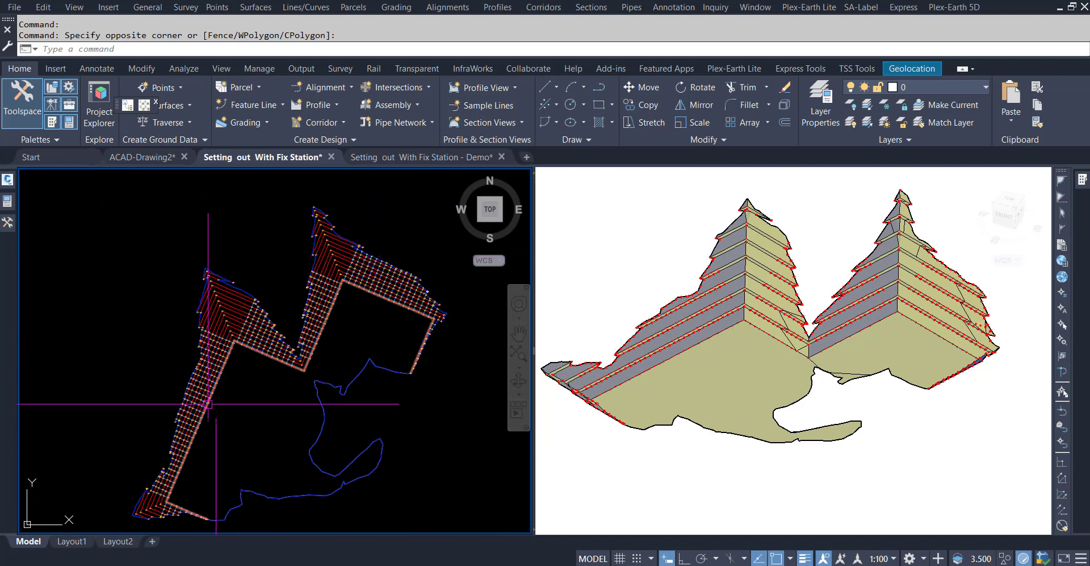
scroll(190, 423, up, 8)
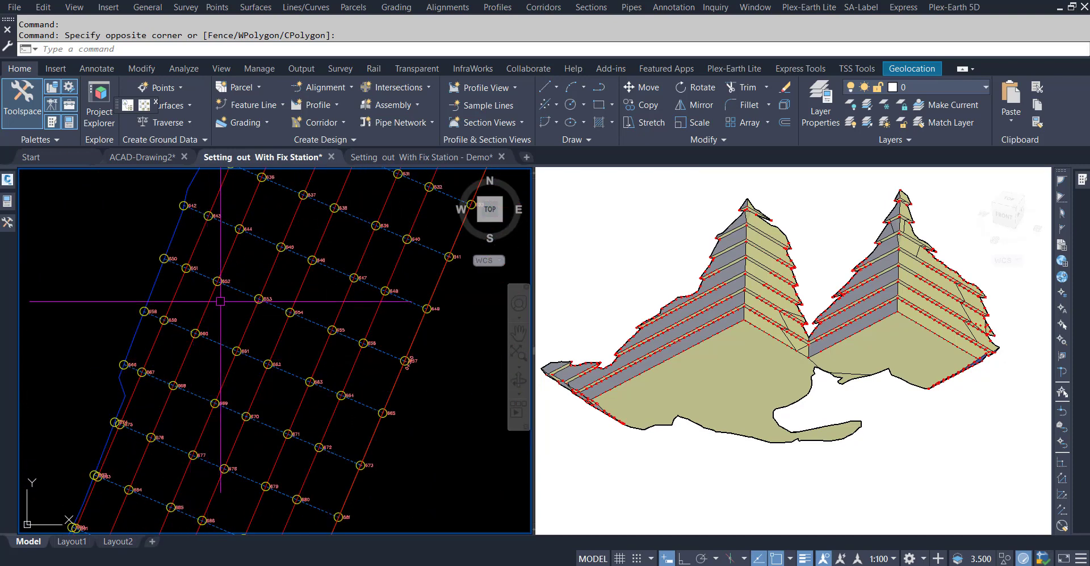
scroll(203, 266, up, 6)
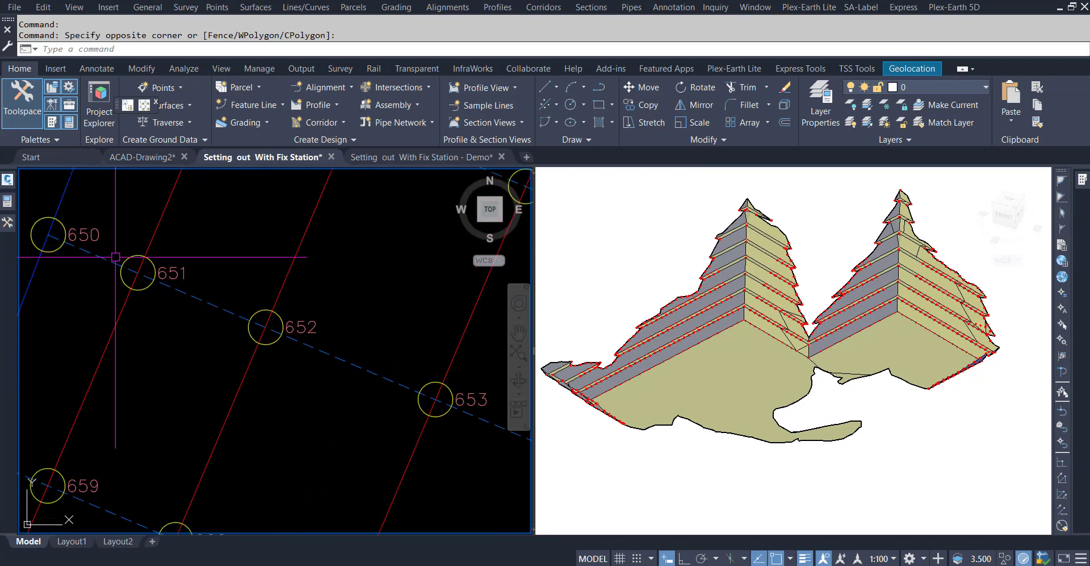
scroll(160, 323, down, 3)
scroll(159, 323, down, 3)
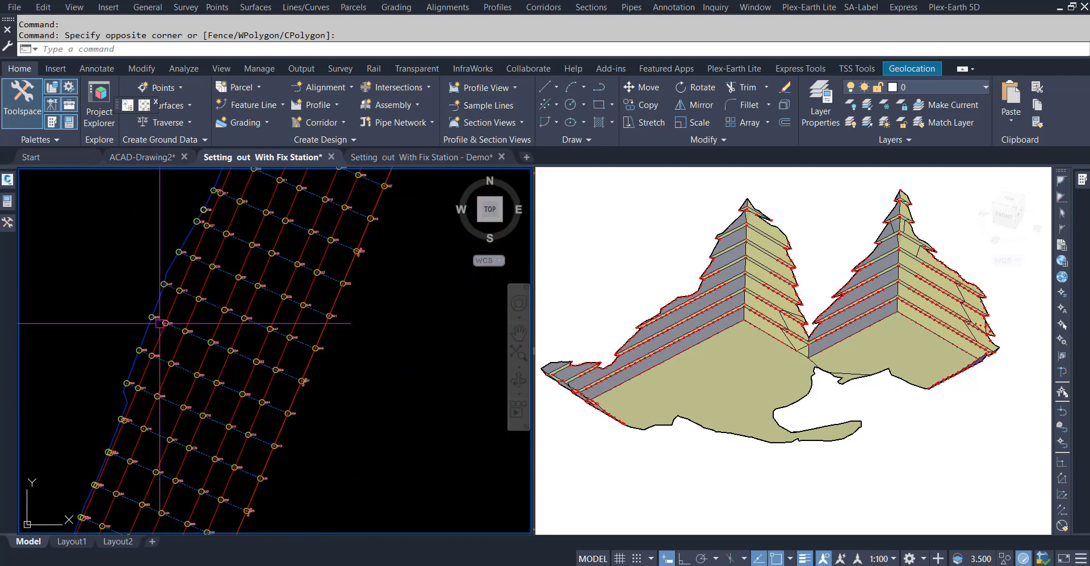
scroll(160, 324, down, 5)
middle_drag(210, 331, 203, 368)
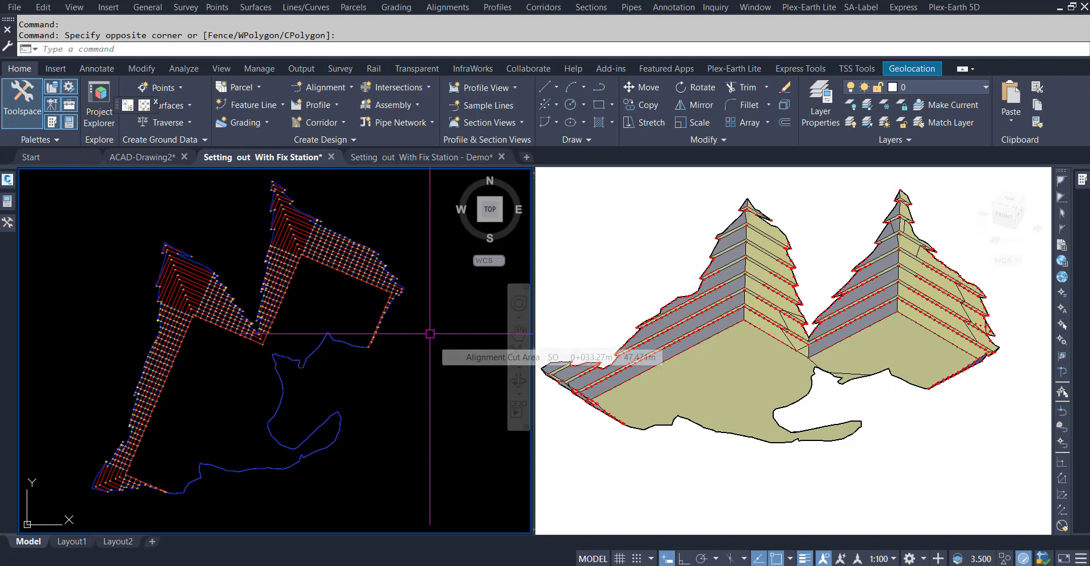
- In the Setting out With Fix Station - Demo drawing, select the surface boundary and Alignment Cut Area
click(415, 157)
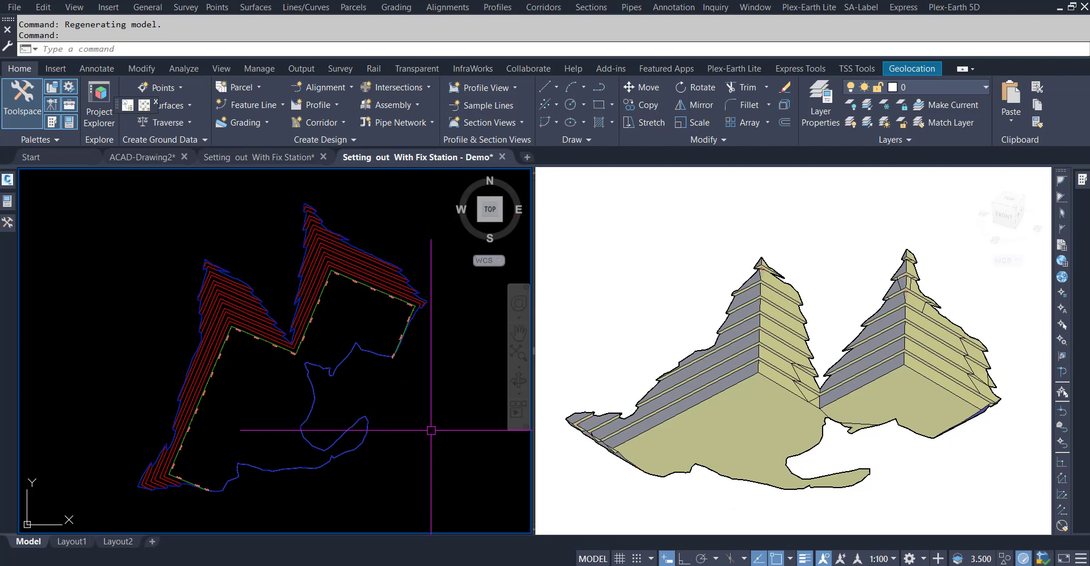
middle_drag(430, 431, 408, 424)
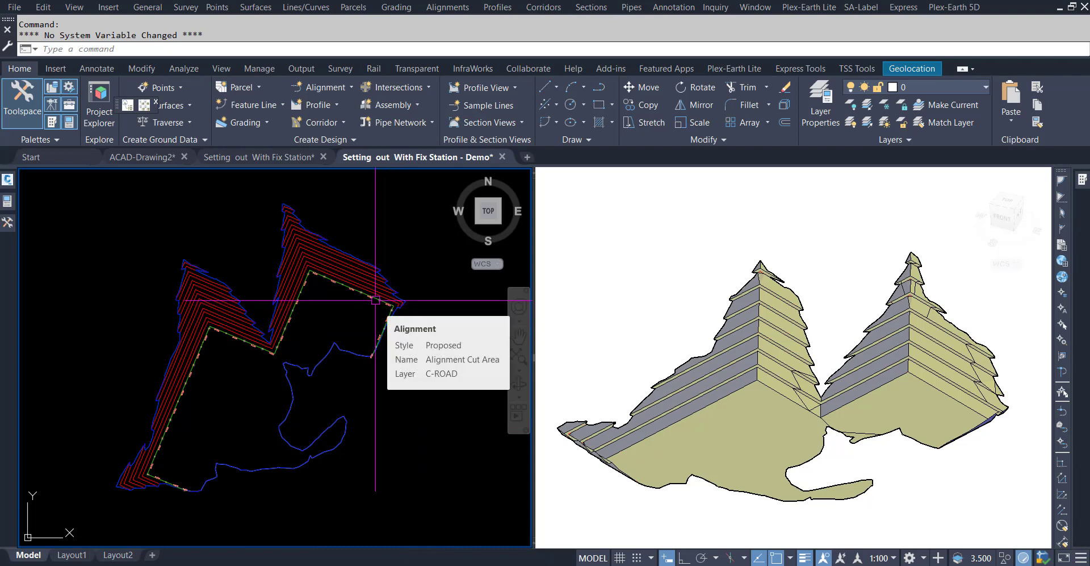
click(388, 333)
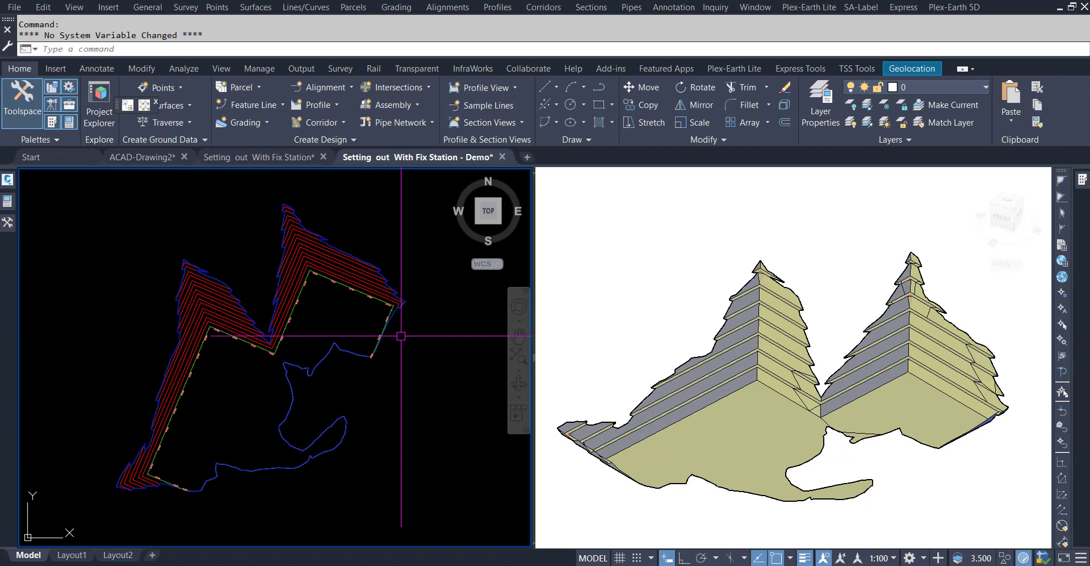
scroll(390, 310, up, 2)
scroll(390, 309, up, 2)
click(377, 268)
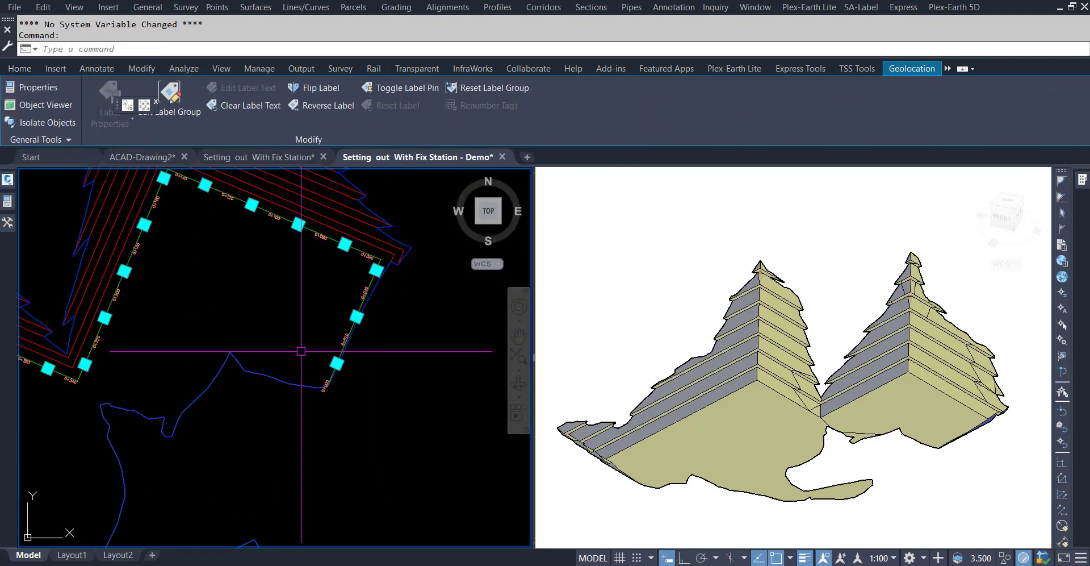
- Create sample lines on Alignment Cut Area by station range: 5 m increments, 50 m right swath
key(Escape)
key(Escape)
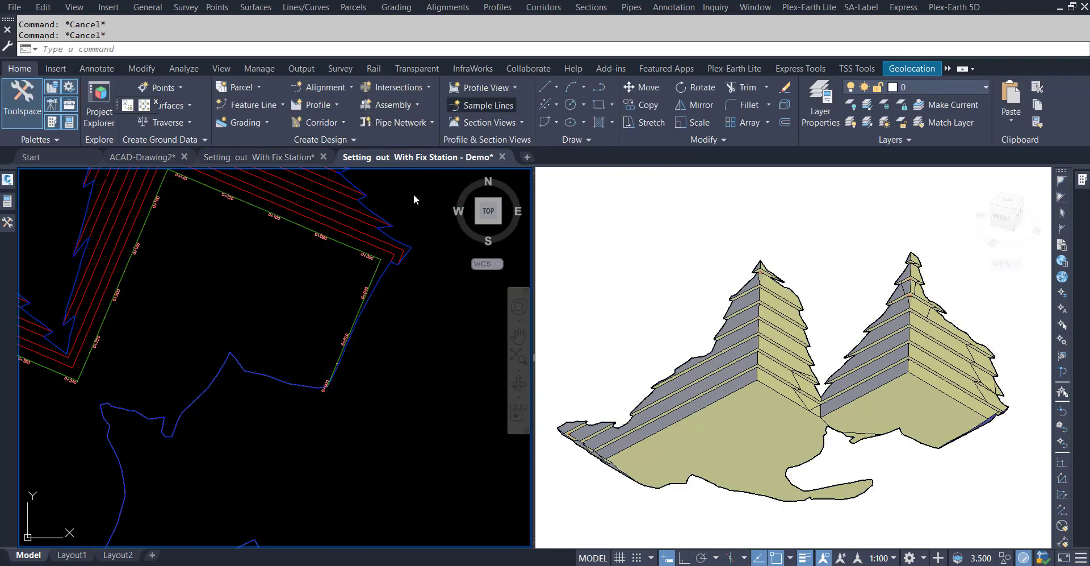
click(372, 273)
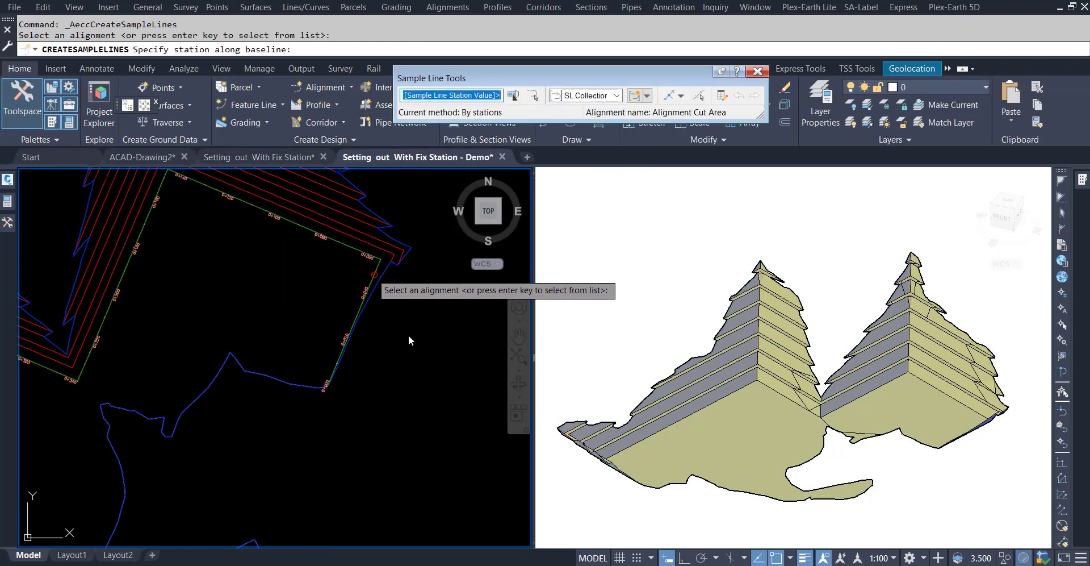
click(681, 96)
click(719, 108)
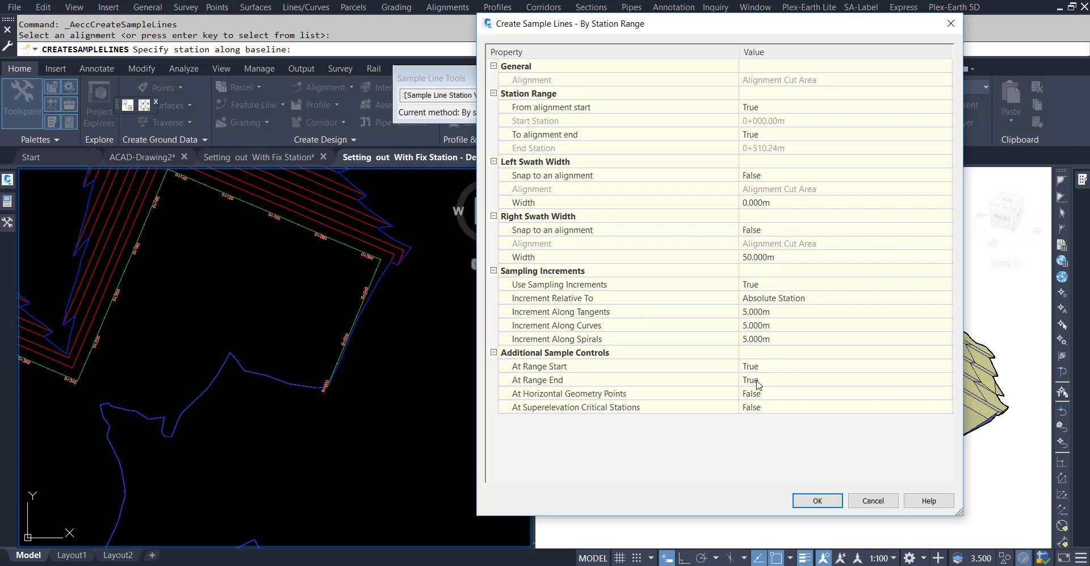
click(805, 507)
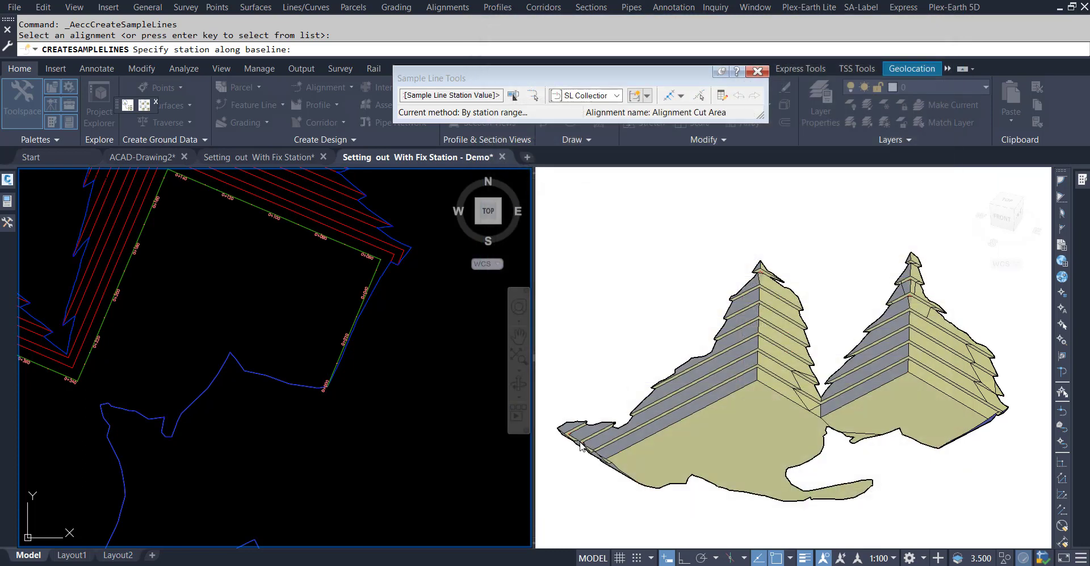
click(468, 383)
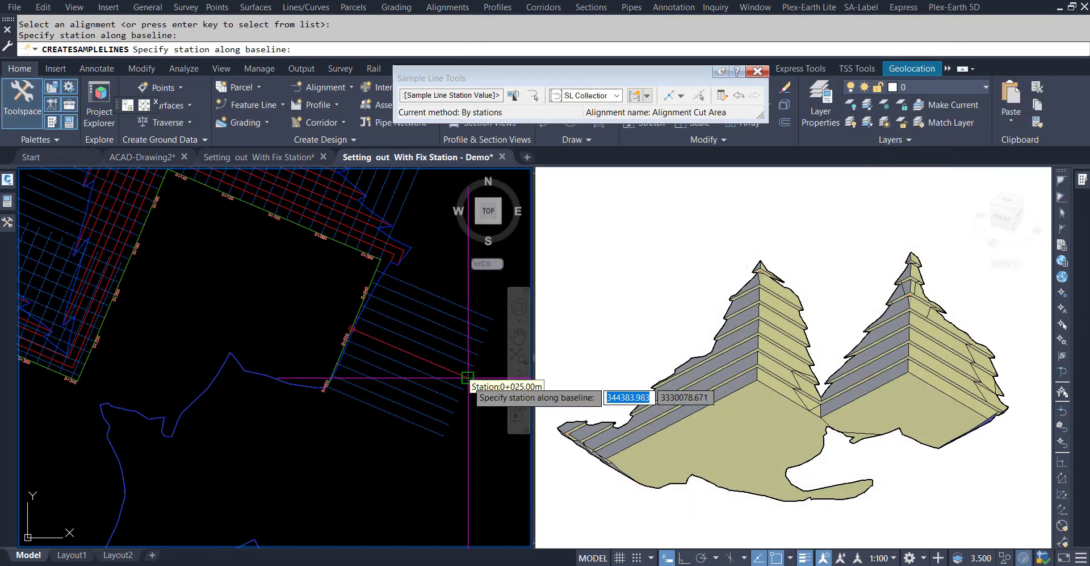
key(Return)
key(Return)
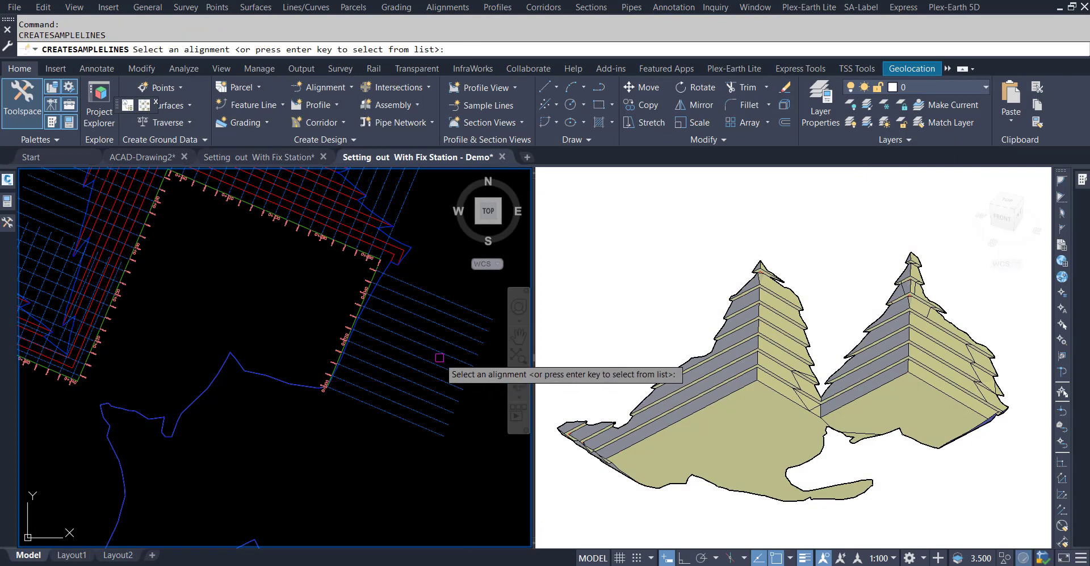
key(Escape)
key(Escape)
scroll(430, 318, down, 2)
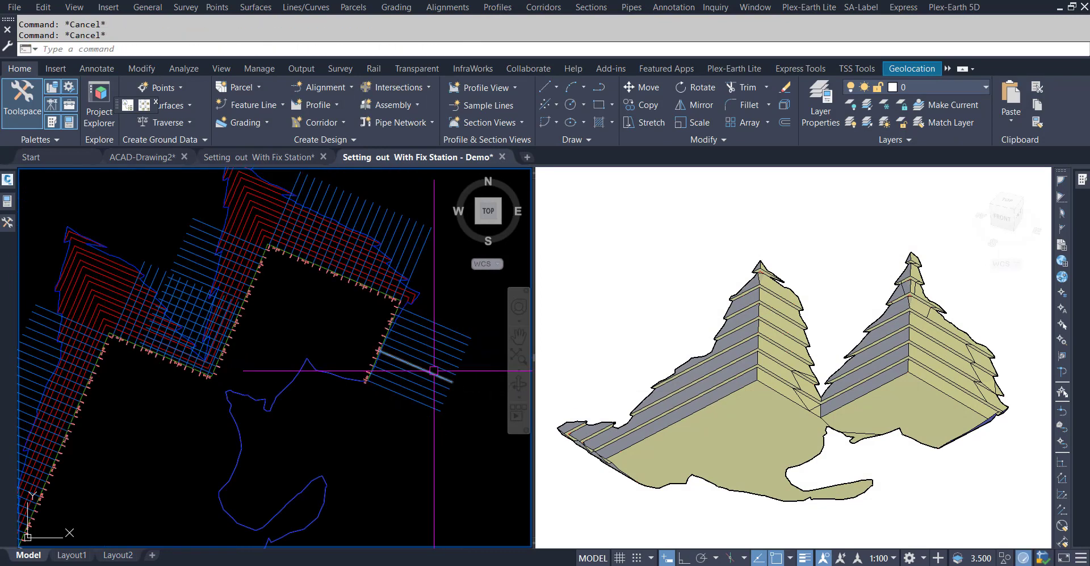
scroll(429, 318, down, 2)
scroll(358, 346, up, 2)
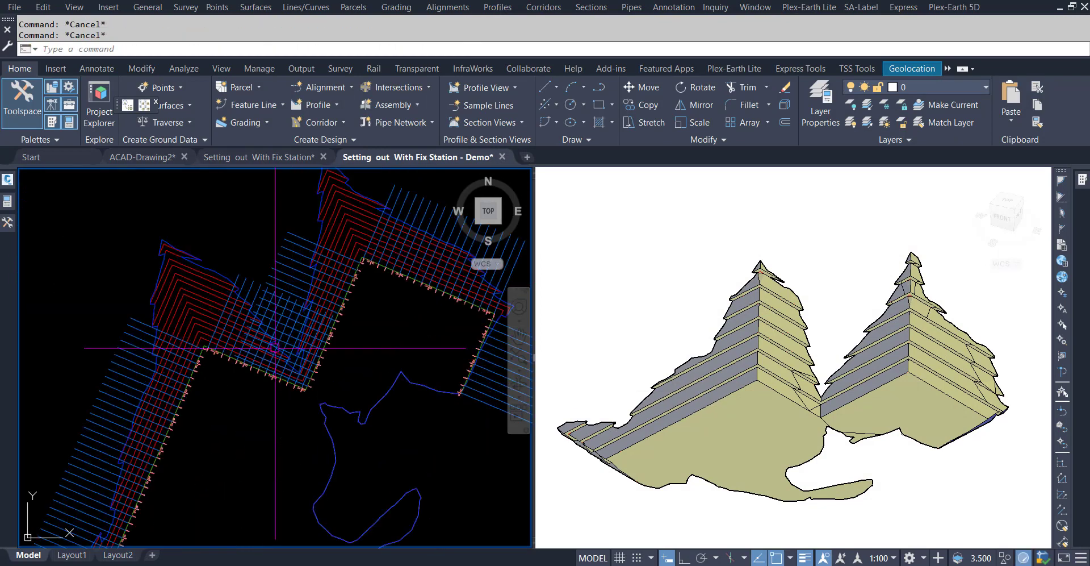
scroll(358, 346, up, 2)
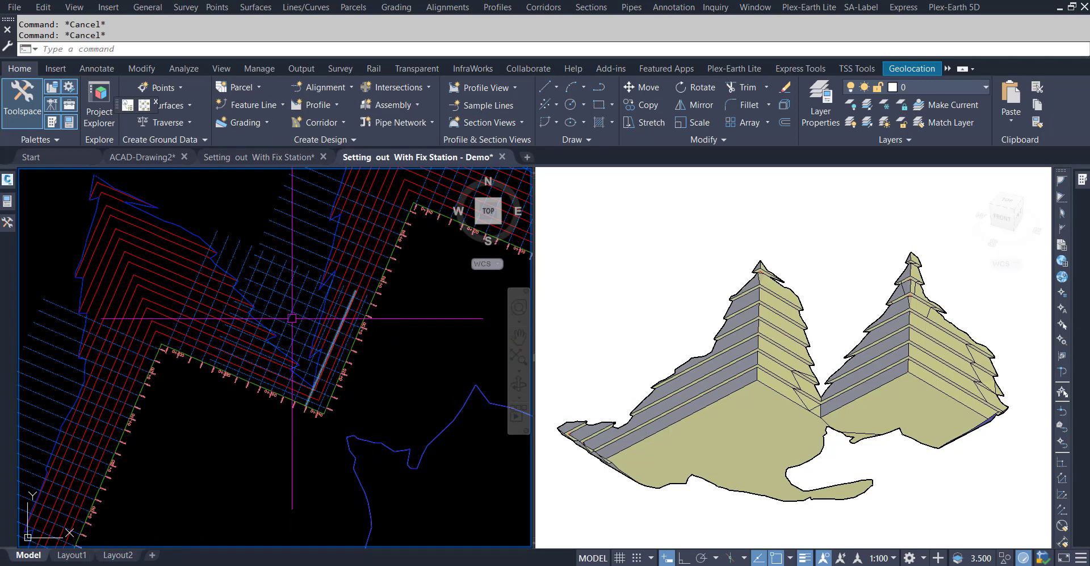
scroll(266, 296, down, 1)
scroll(267, 297, down, 2)
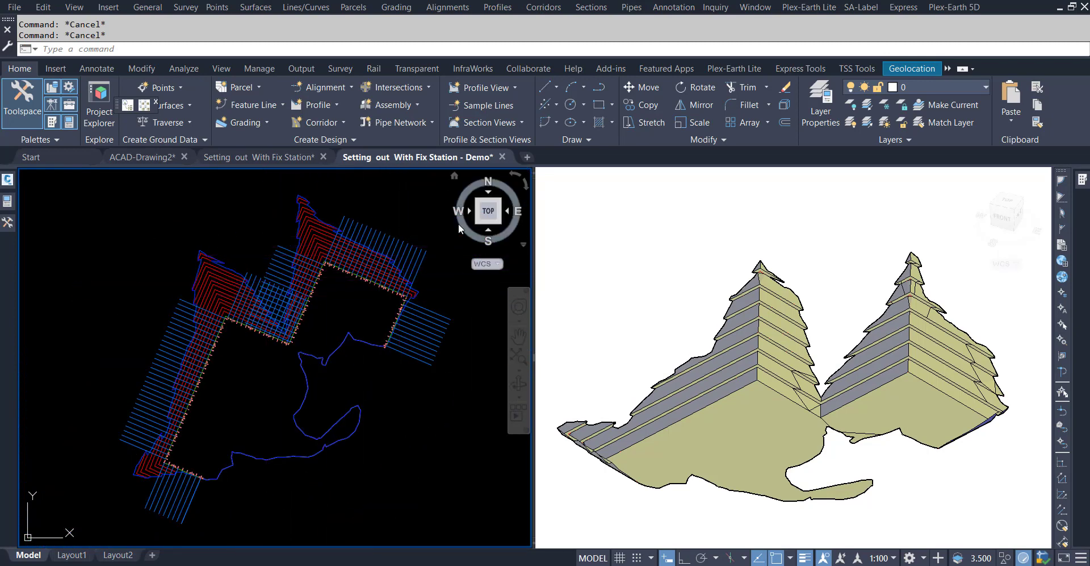
click(401, 241)
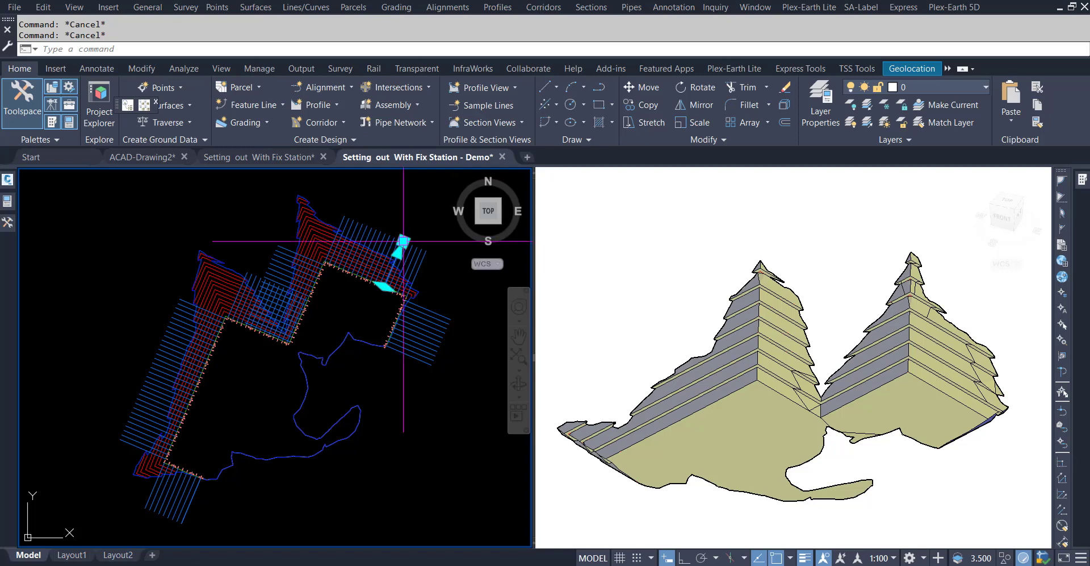
right_click(404, 238)
click(454, 498)
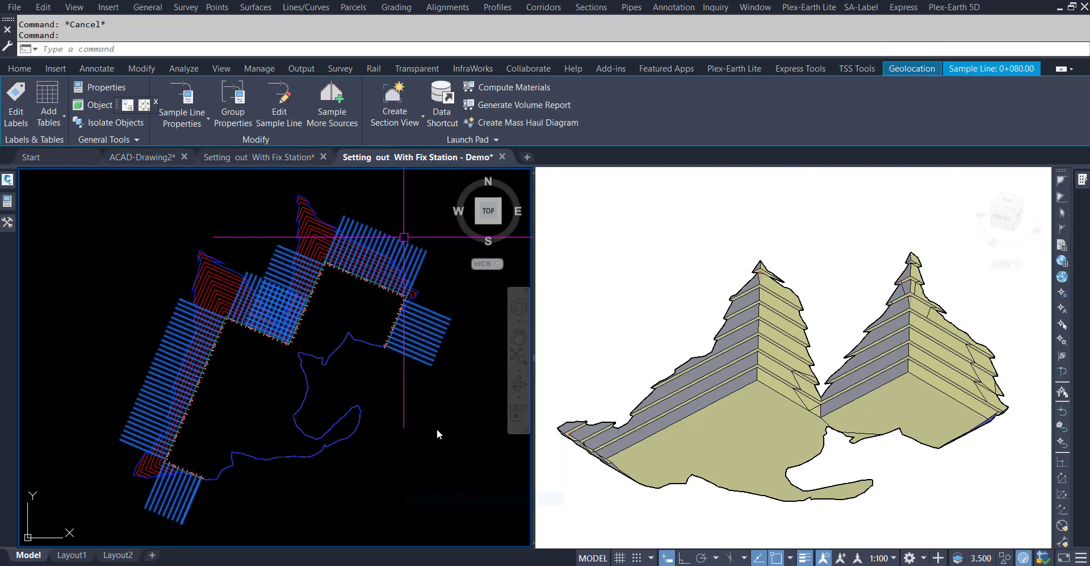
right_click(434, 409)
mouse_move(478, 201)
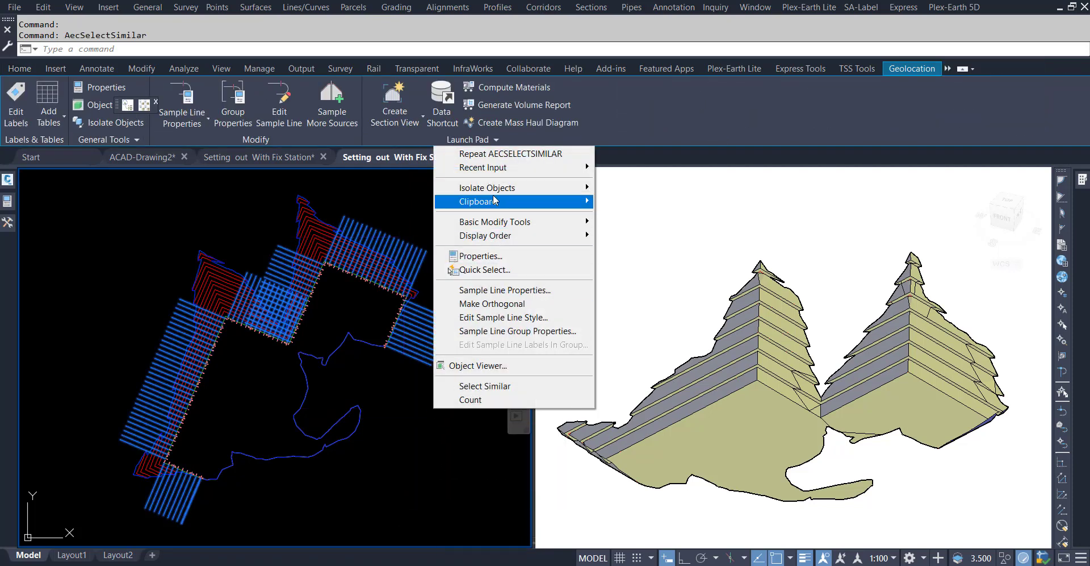
click(384, 201)
key(Escape)
key(Escape)
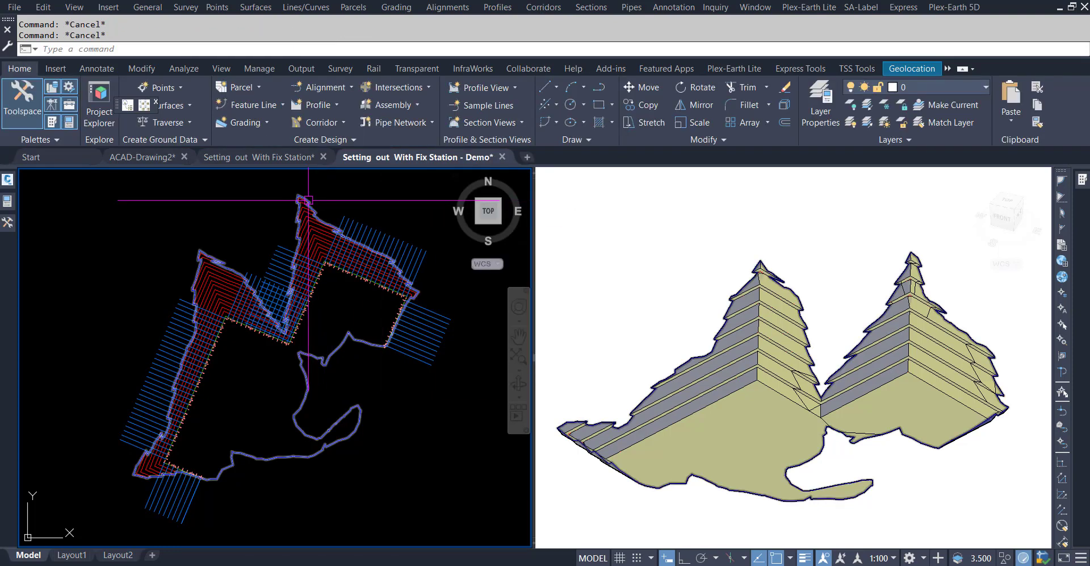
- Switch to ACAD-Drawing2 and zoom to inspect the hatched grid of cut lines
click(147, 159)
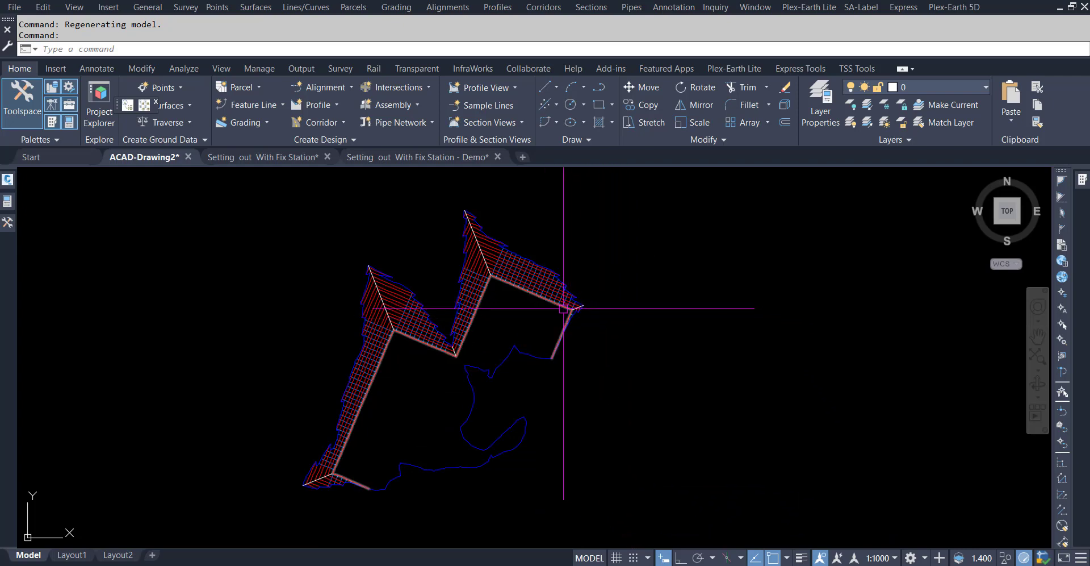
scroll(564, 308, up, 5)
scroll(573, 309, up, 3)
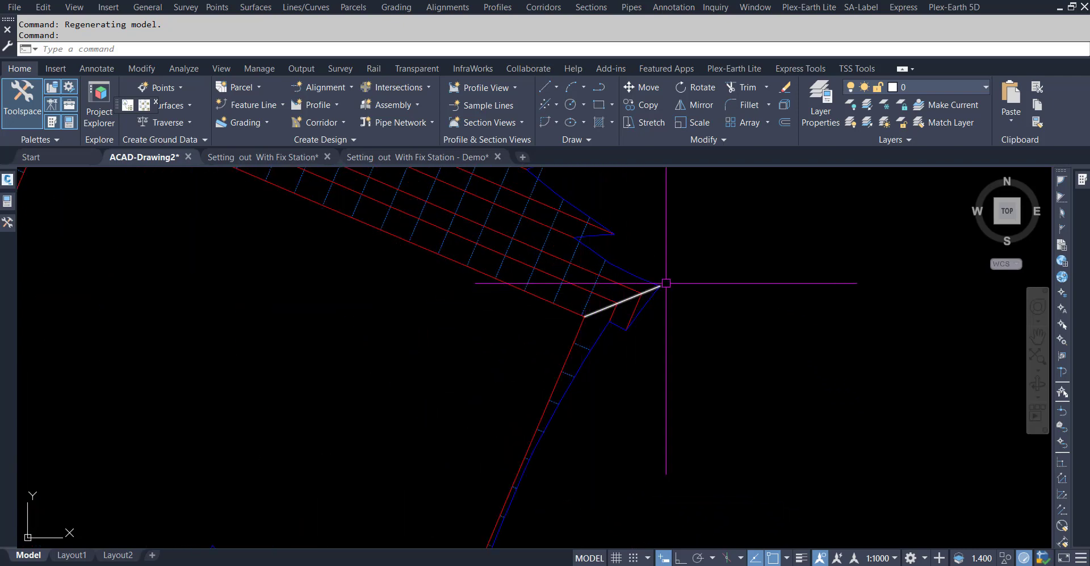
scroll(651, 295, down, 3)
scroll(596, 309, down, 4)
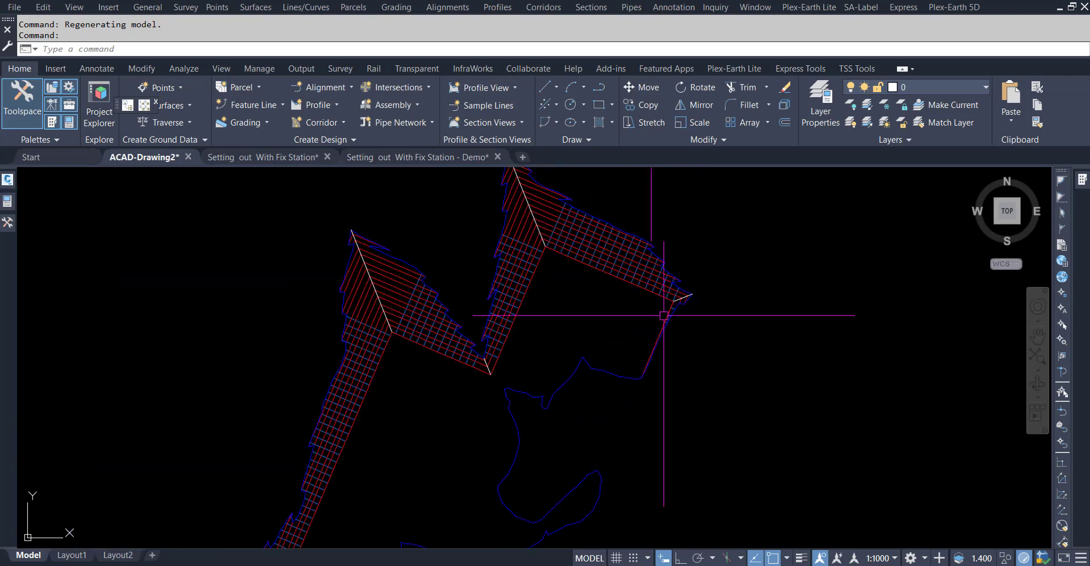
scroll(458, 355, down, 2)
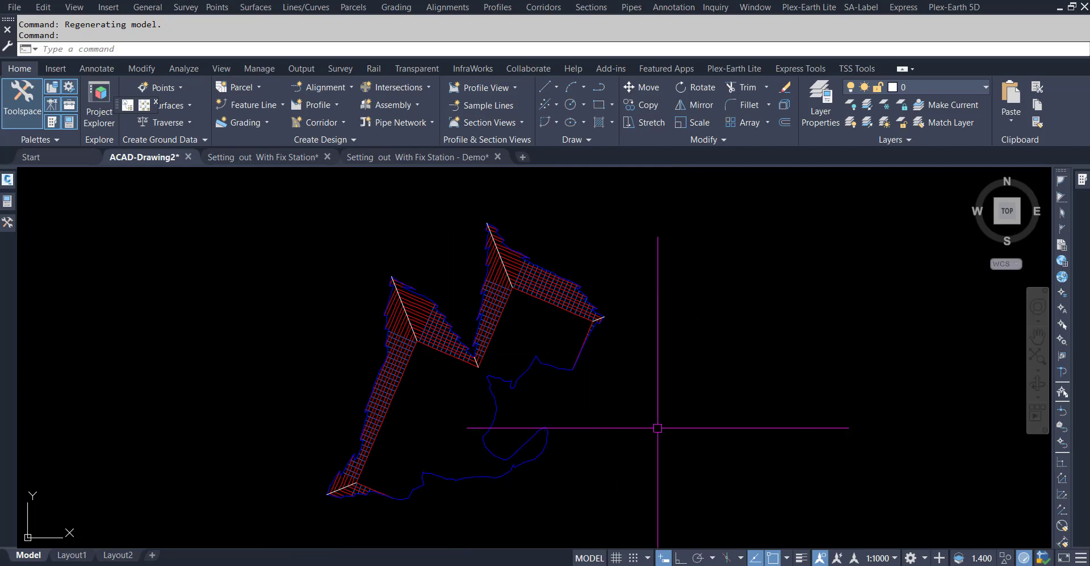
- Load the intlines.lsp routine through APPLOAD
text(ap)
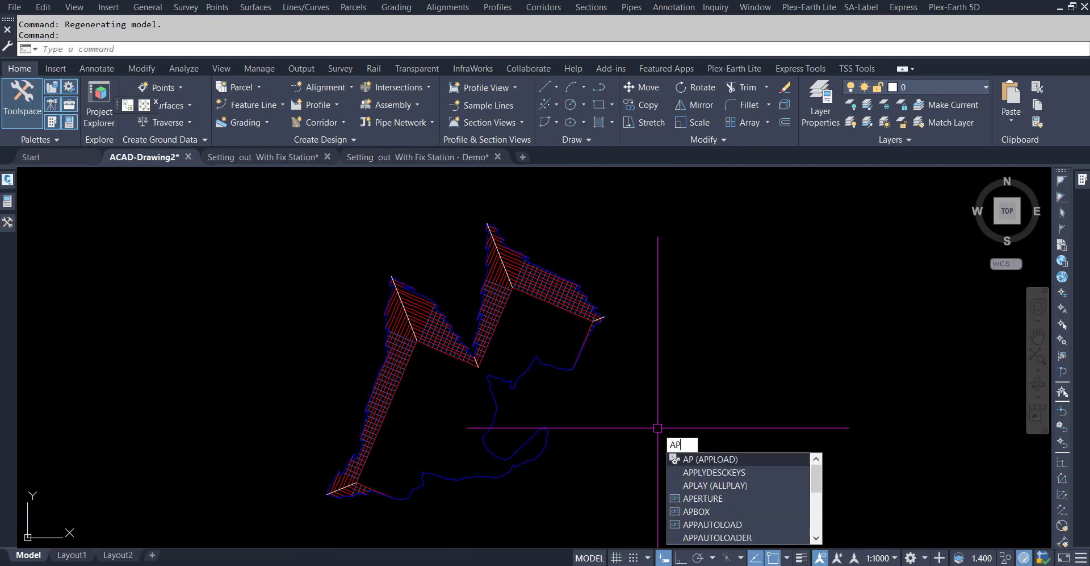
key(Return)
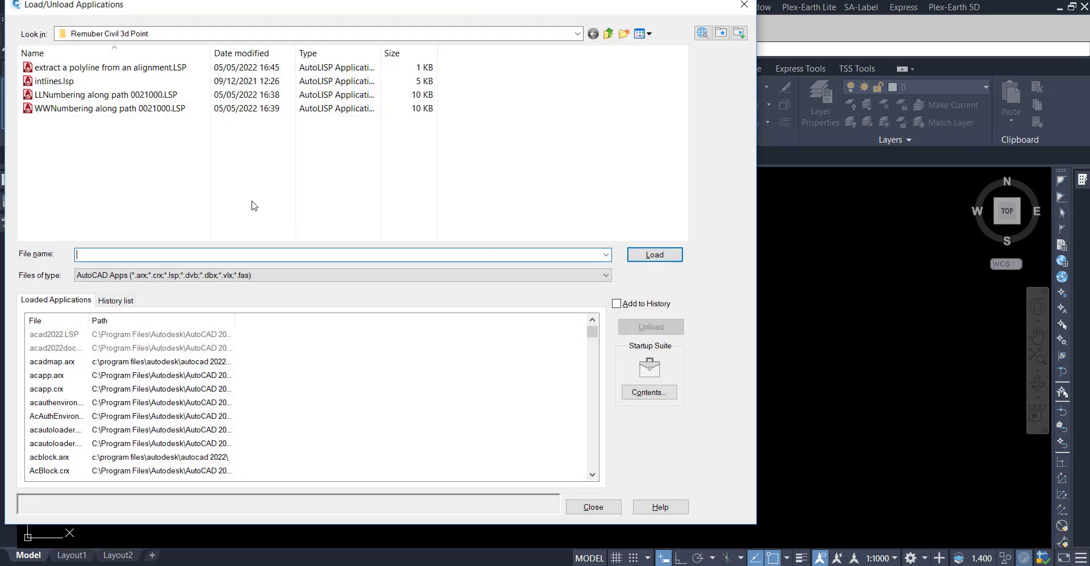
click(54, 81)
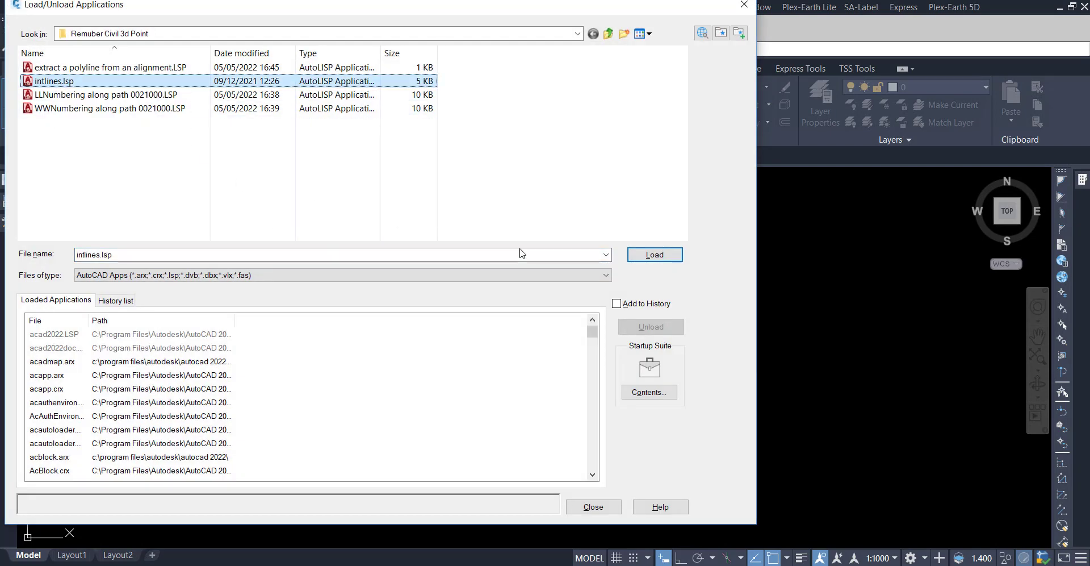
click(655, 257)
click(593, 506)
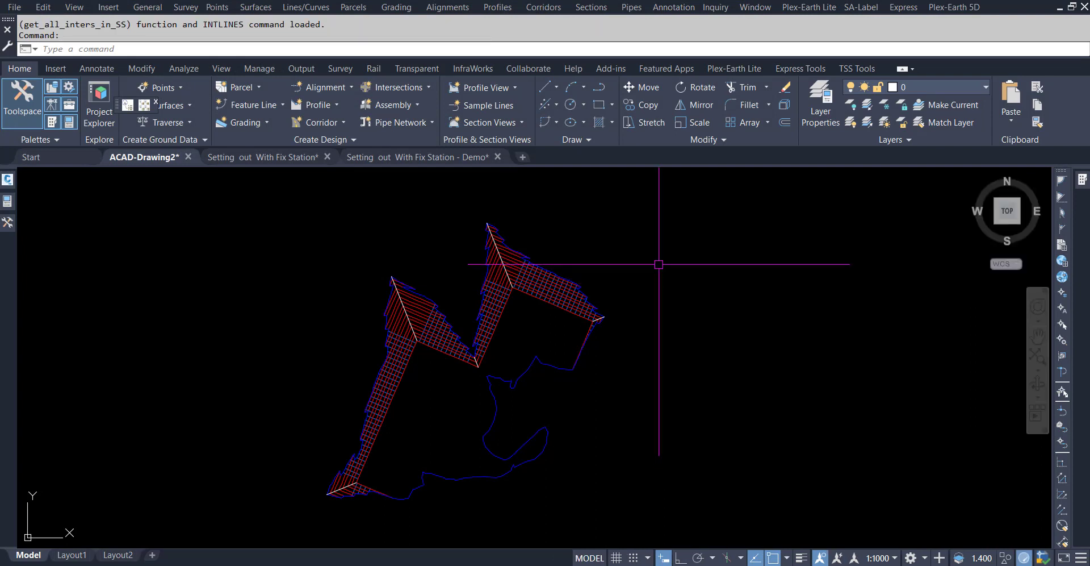
- Run INTLINES on the whole sample-line grid to place points at its 816 intersections
text(i)
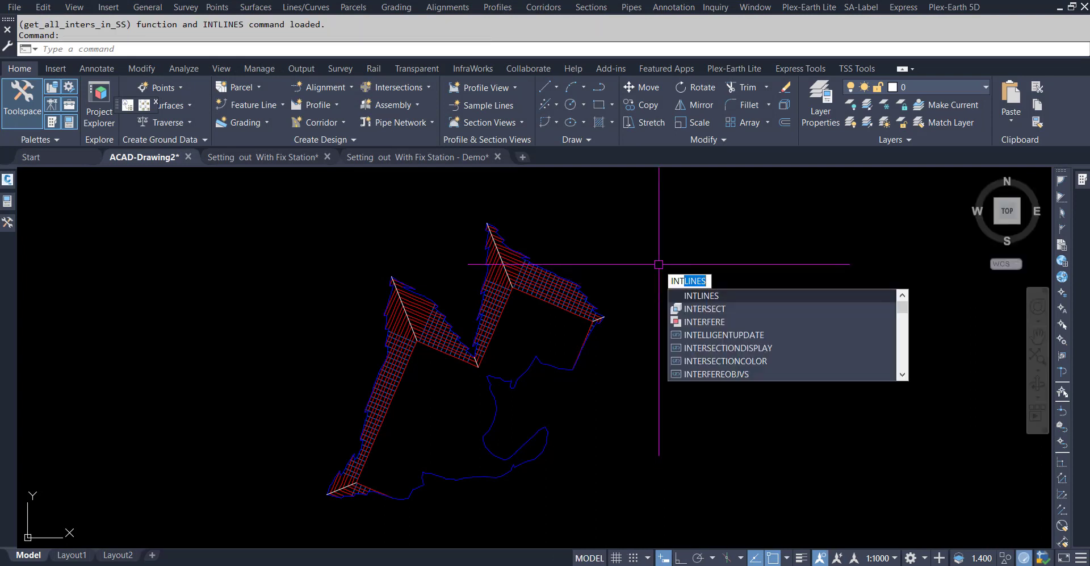
key(Return)
click(708, 206)
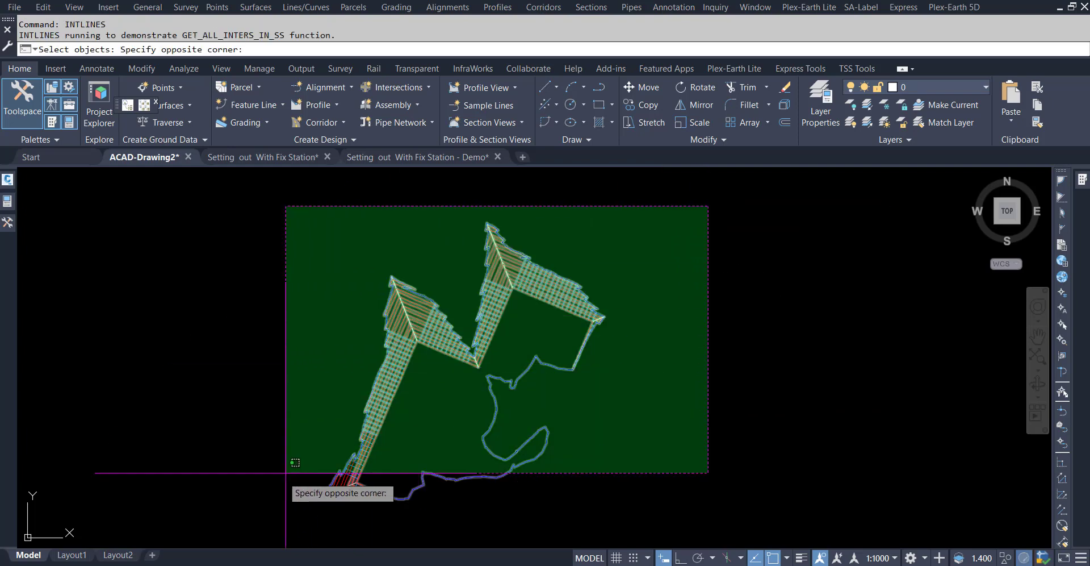
click(286, 472)
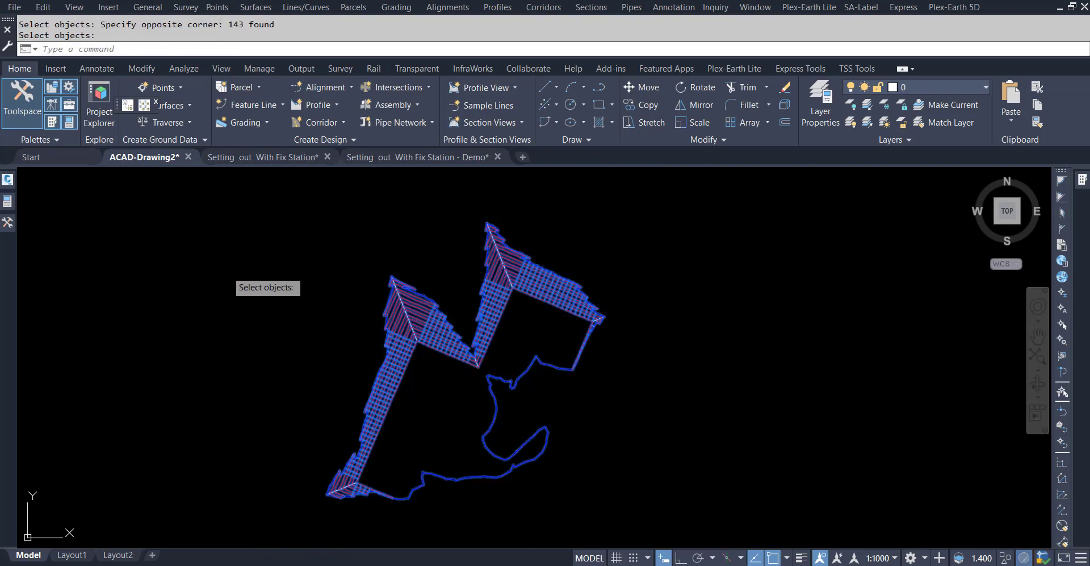
key(Return)
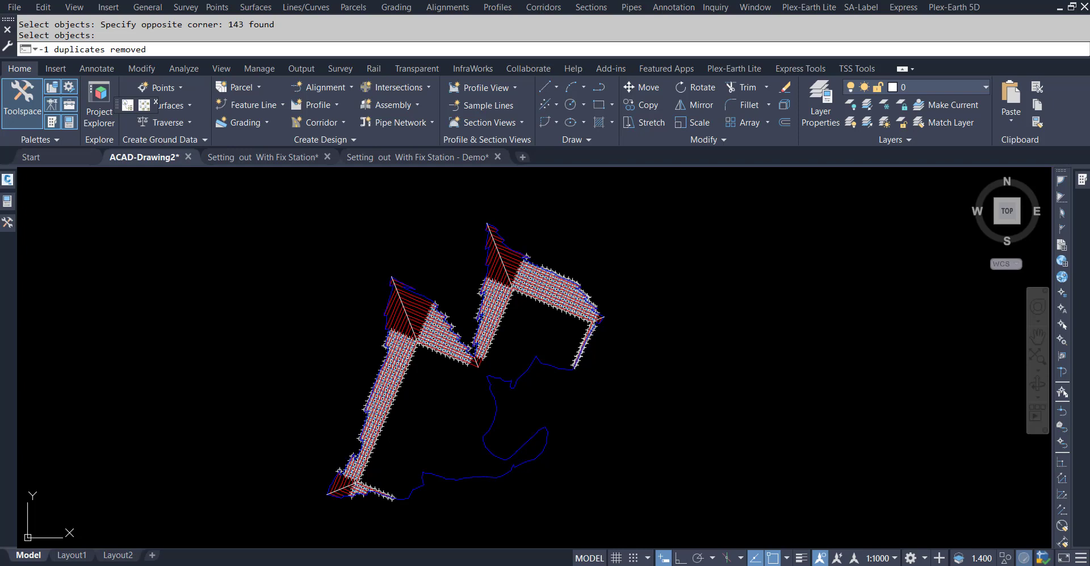
key(Return)
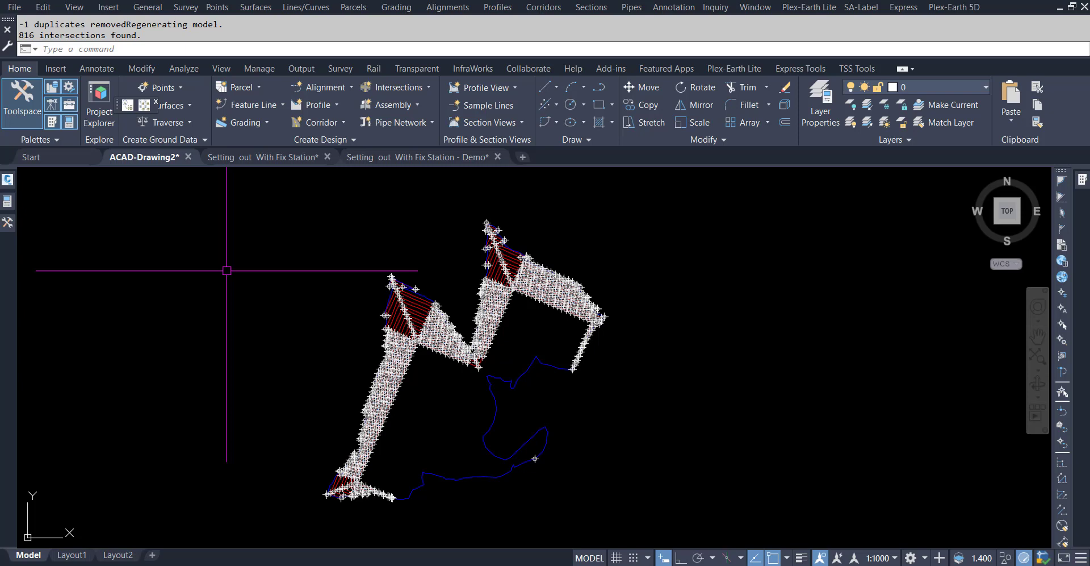
key(Escape)
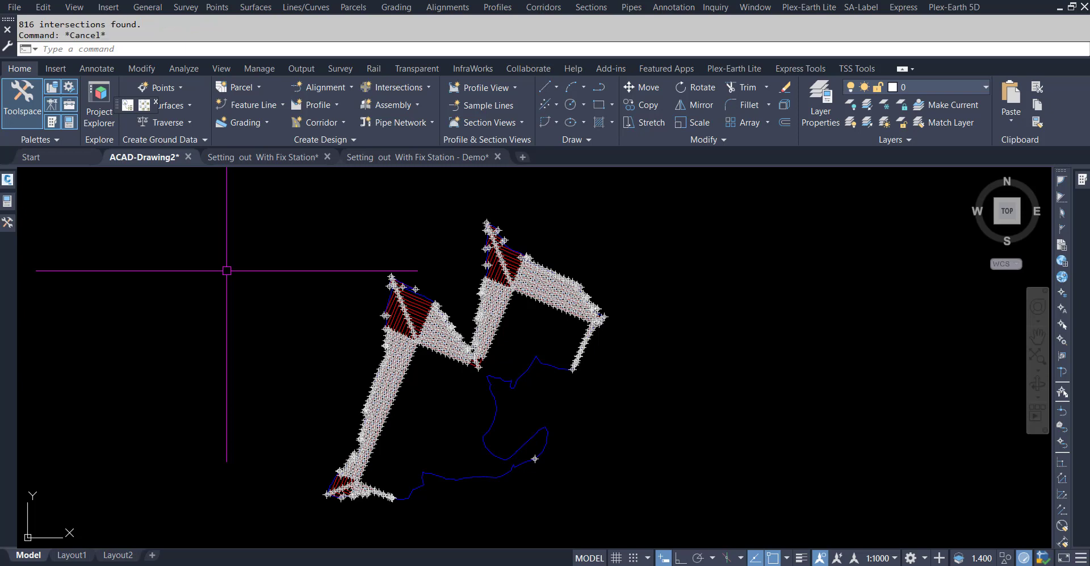
scroll(451, 243, up, 1)
scroll(469, 234, up, 2)
- Erase the stray intersection point lying below the outline
scroll(467, 258, up, 4)
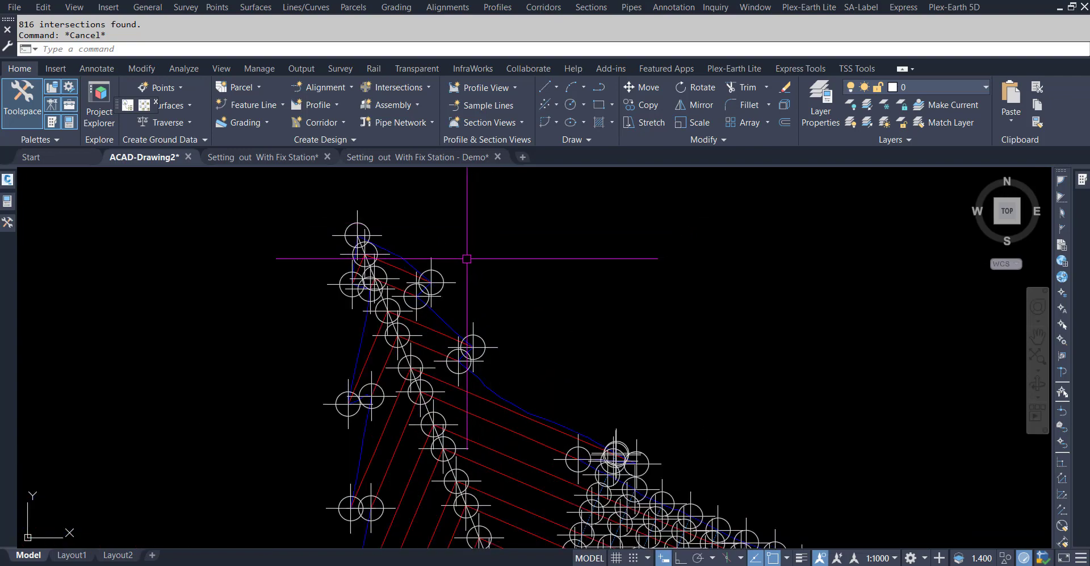
click(432, 282)
right_click(480, 225)
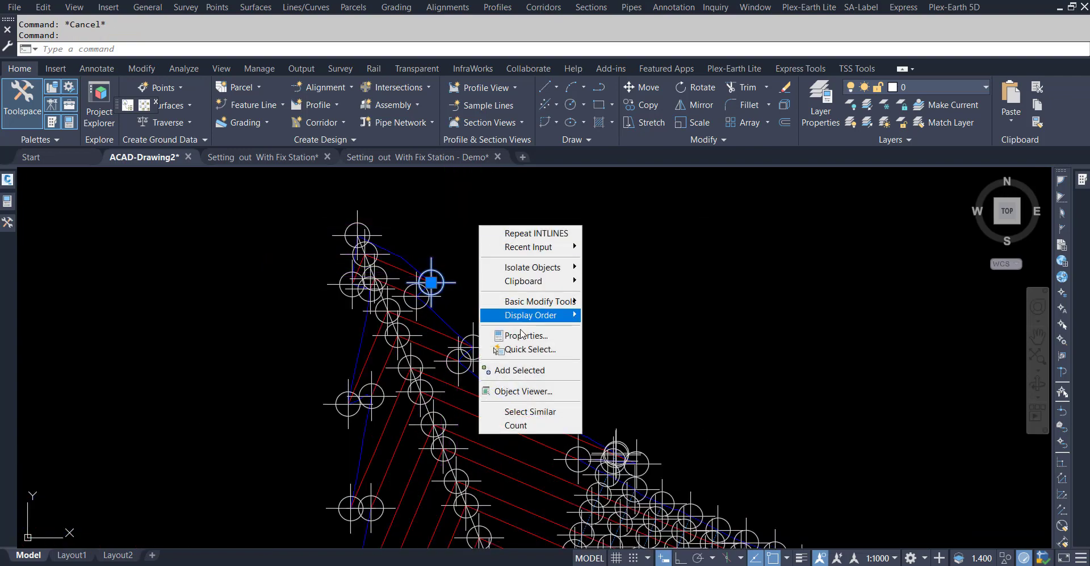
key(Escape)
scroll(706, 256, down, 5)
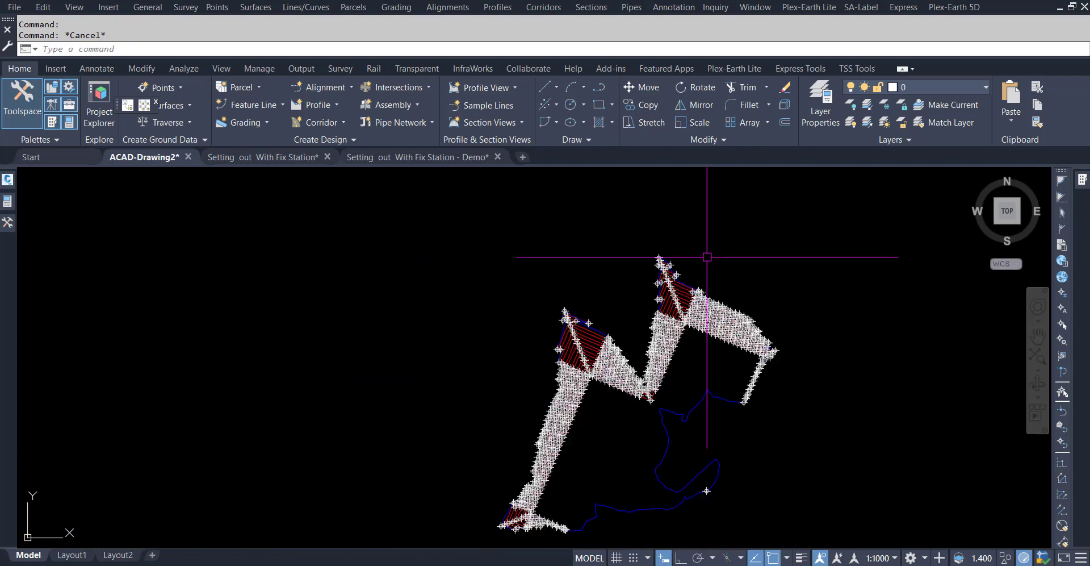
scroll(674, 351, down, 2)
scroll(658, 374, down, 1)
click(658, 374)
click(754, 446)
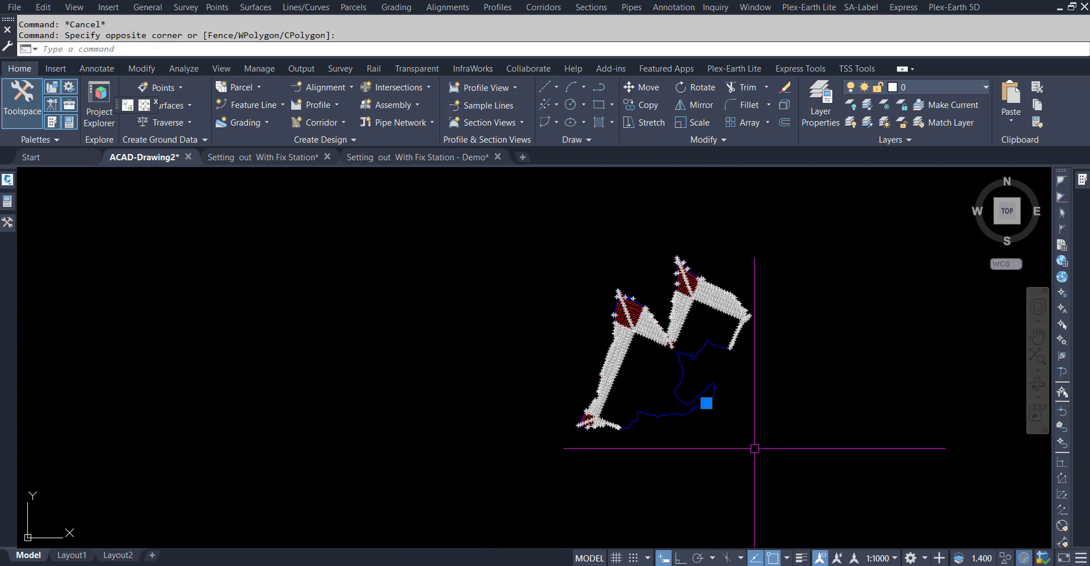
key(Delete)
- Copy the remaining 815 intersection points to the clipboard and return to the Demo drawing
scroll(679, 253, up, 8)
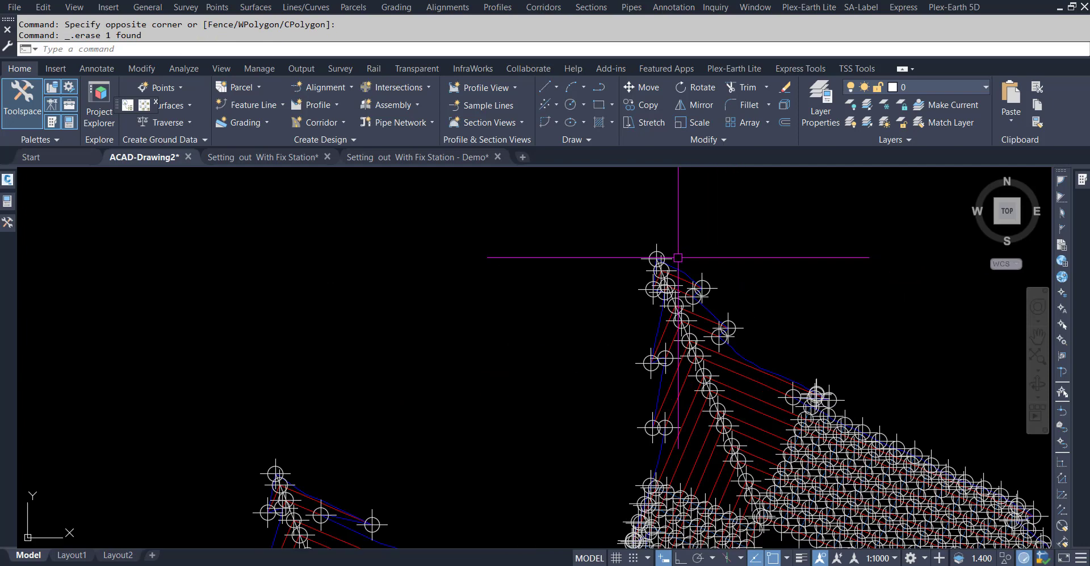
right_click(657, 243)
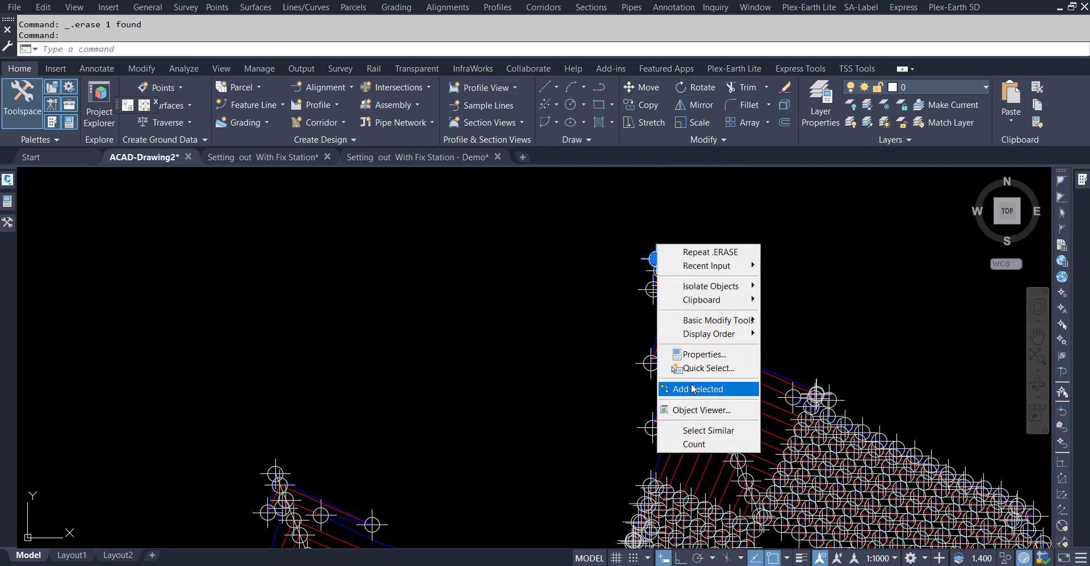
click(706, 430)
right_click(465, 237)
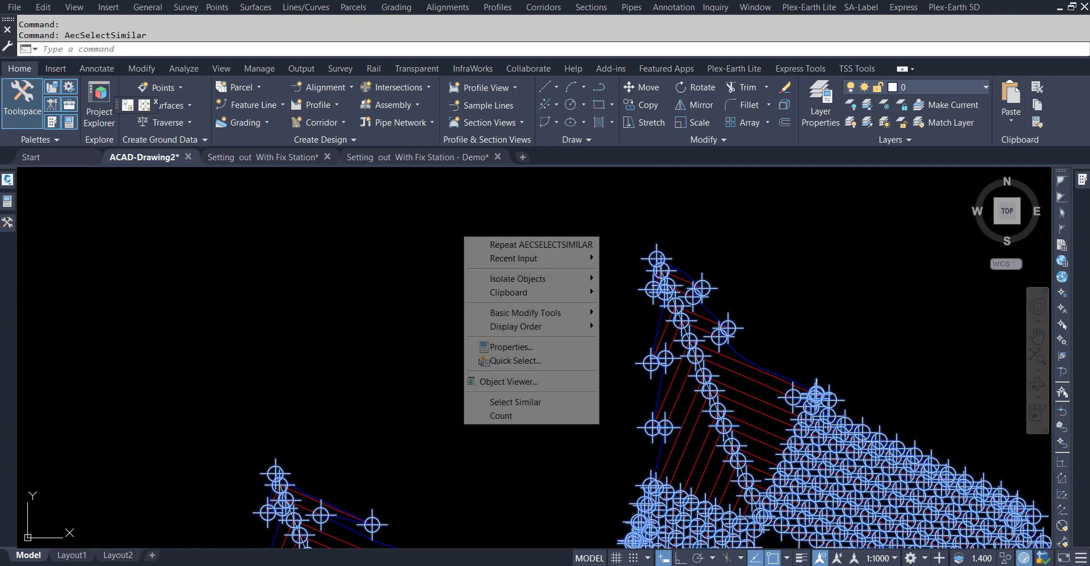
mouse_move(515, 292)
click(637, 307)
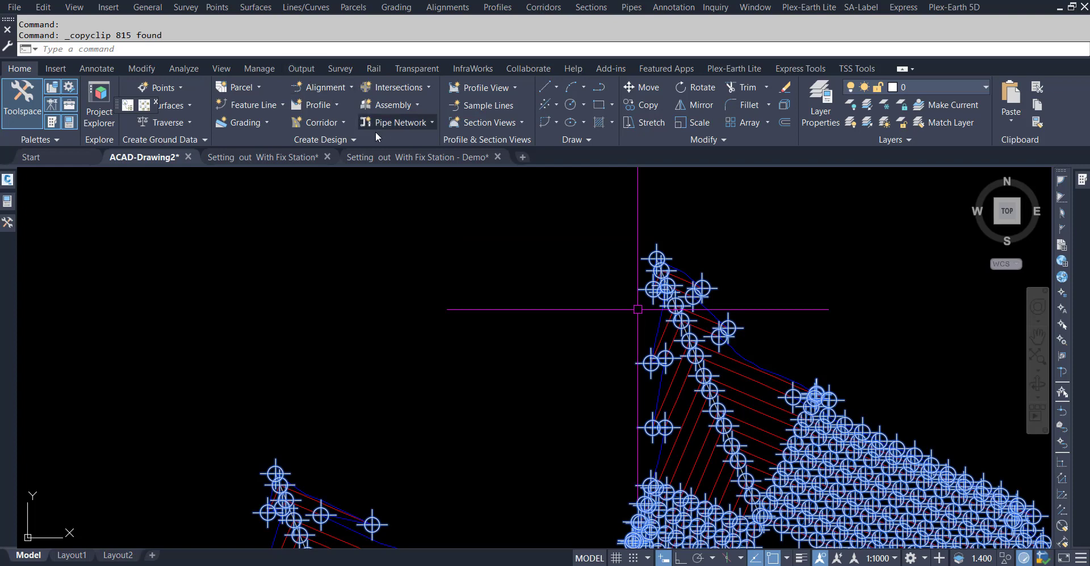
click(392, 154)
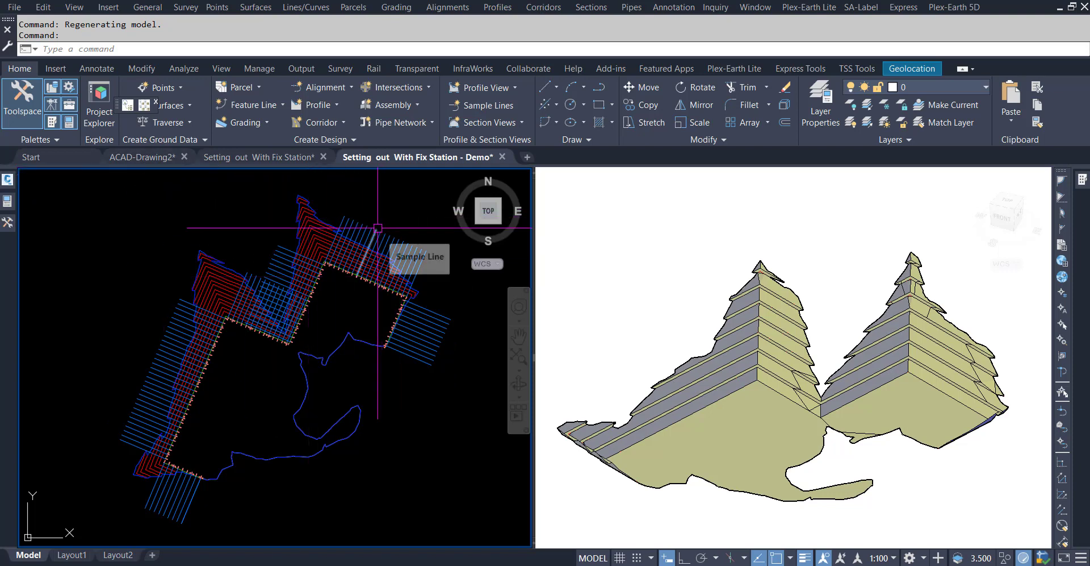
- Select all 104 sample lines in the Demo drawing and delete them
click(378, 228)
right_click(377, 228)
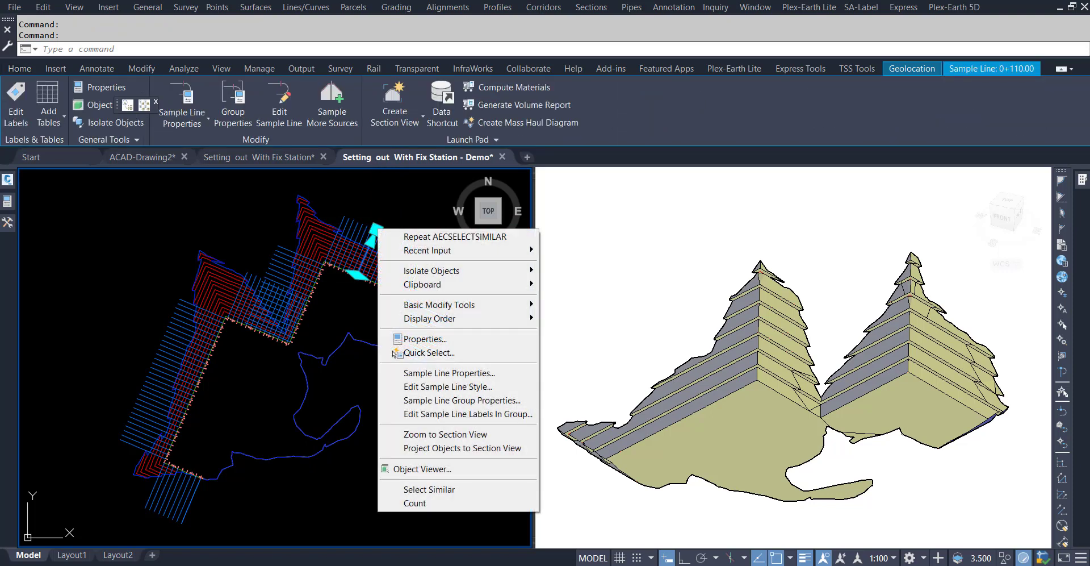
click(427, 489)
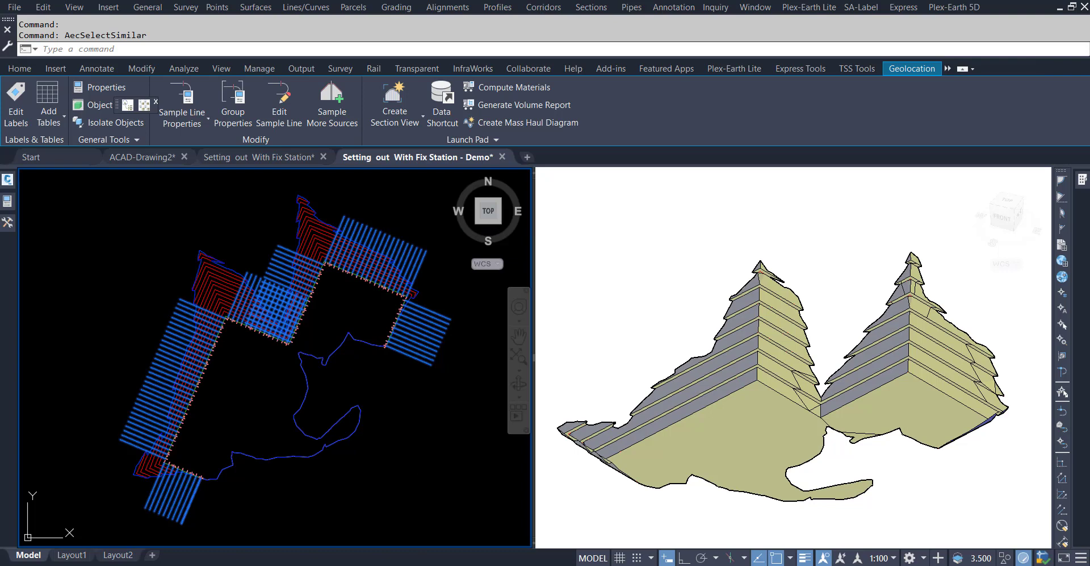
key(Delete)
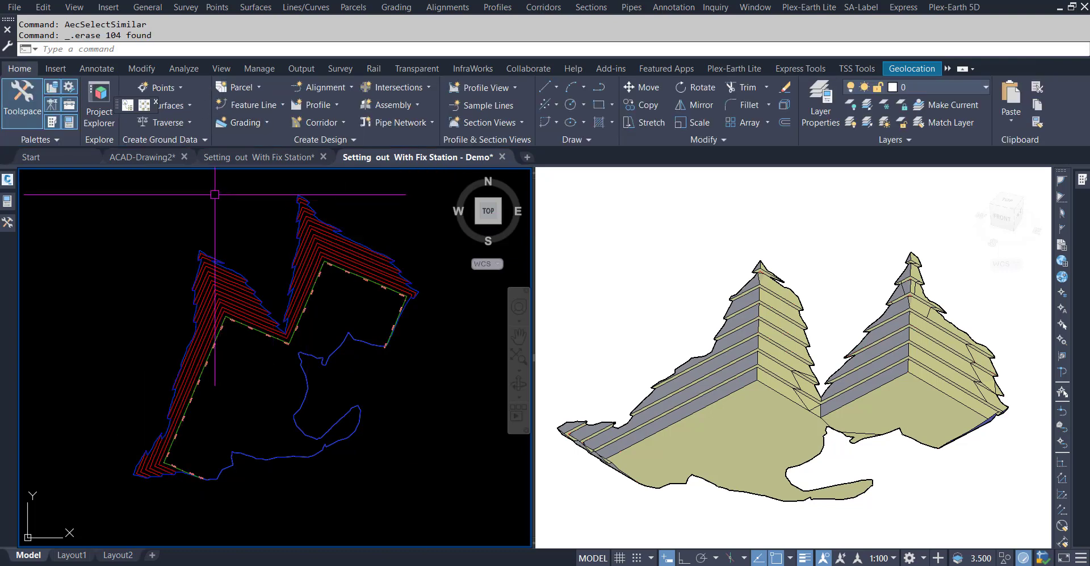
right_click(169, 194)
click(147, 158)
click(148, 158)
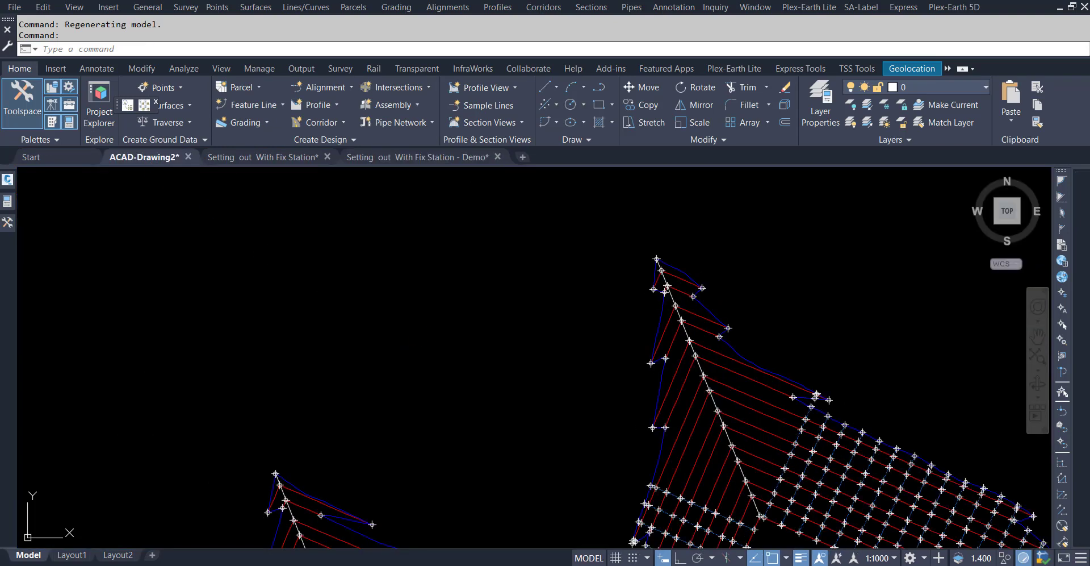
- Select all intersection points in ACAD-Drawing2 and copy them to the clipboard
scroll(653, 261, up, 5)
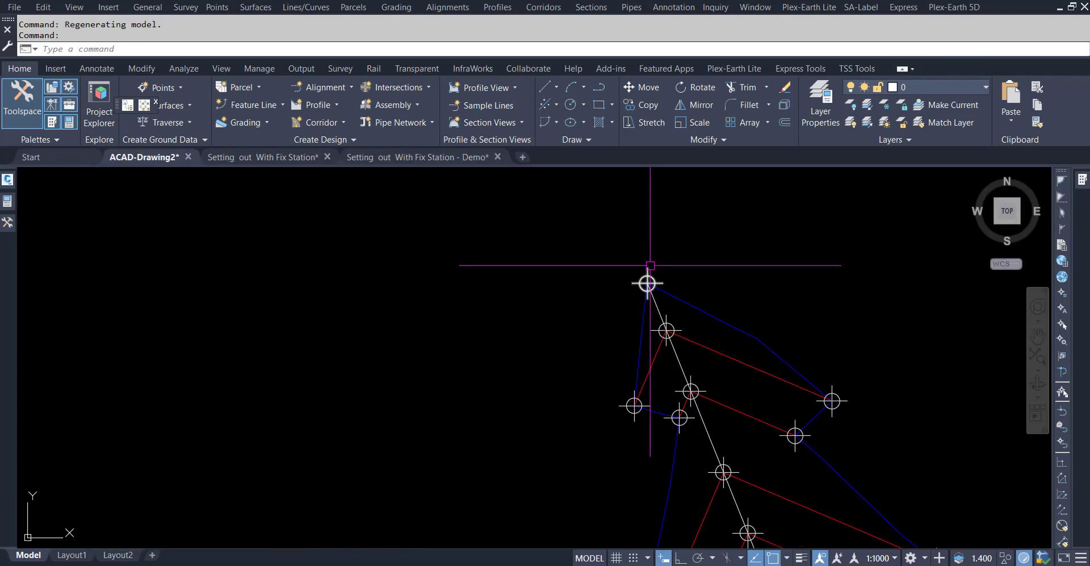
click(650, 264)
right_click(649, 265)
click(680, 452)
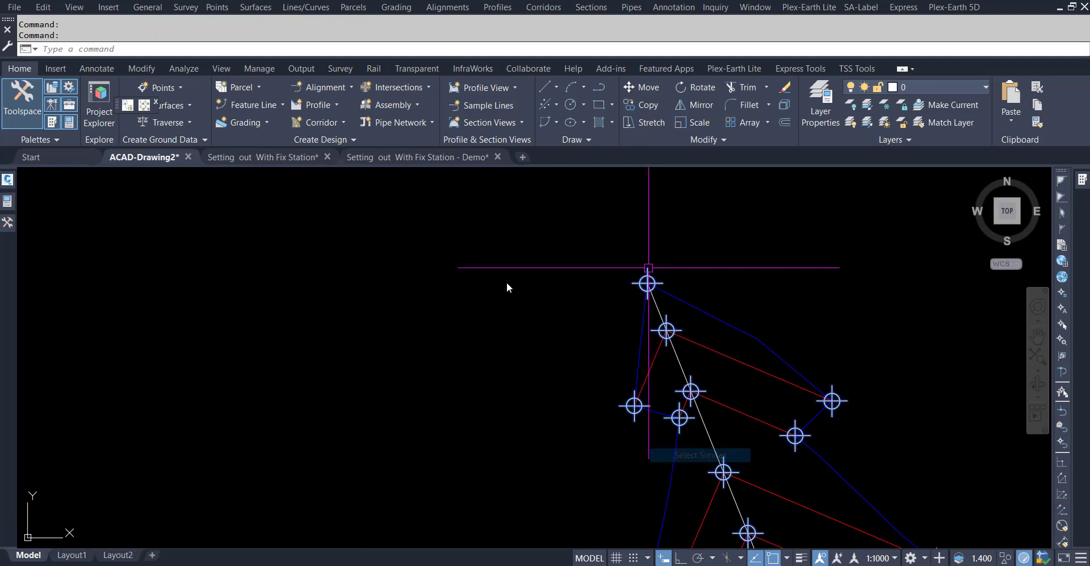
right_click(498, 271)
mouse_move(557, 349)
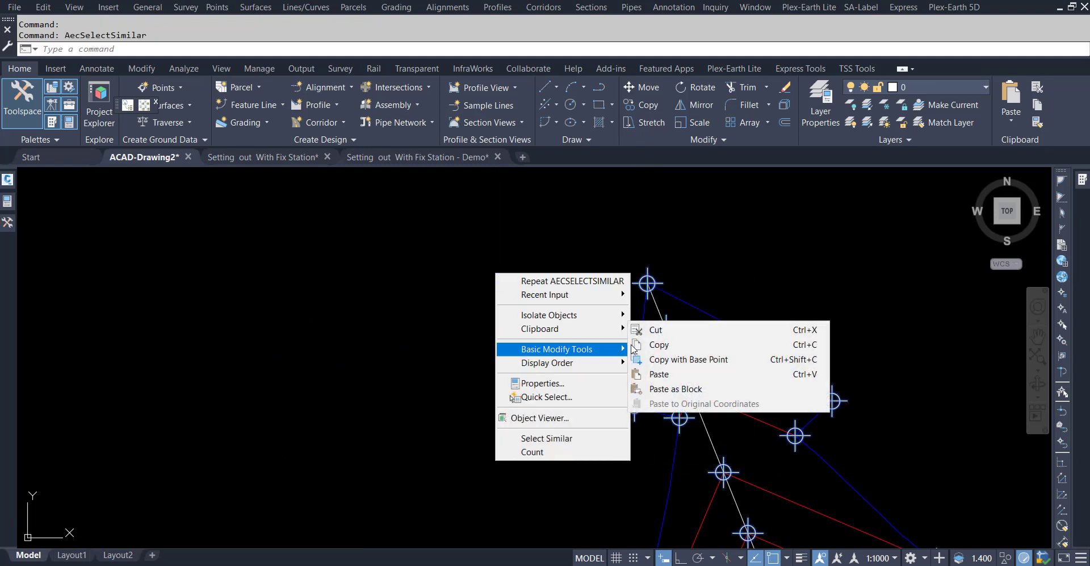
click(647, 344)
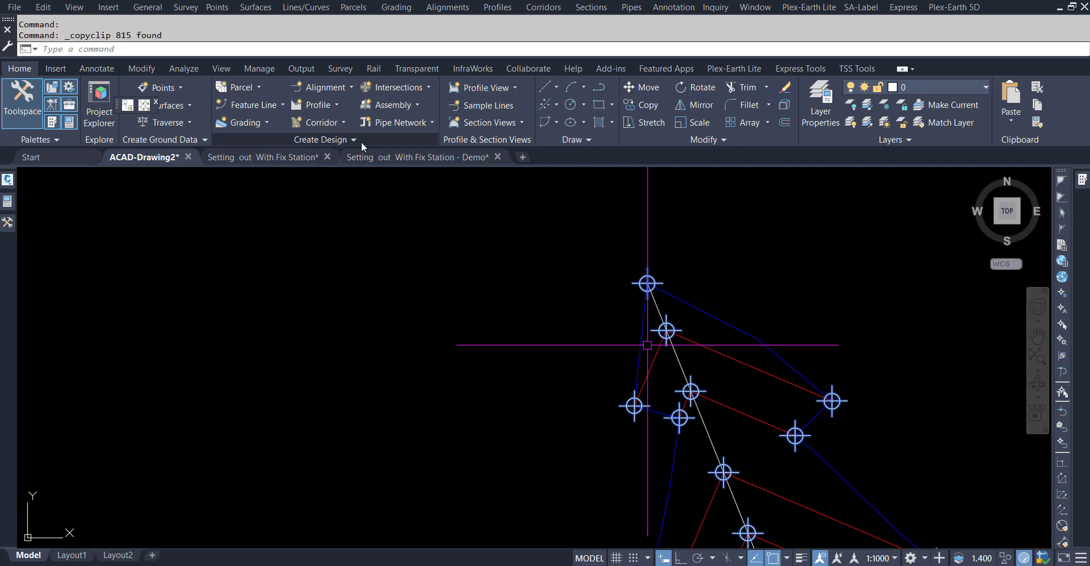
- Paste the 815 points into the Demo drawing at their original coordinates
click(372, 156)
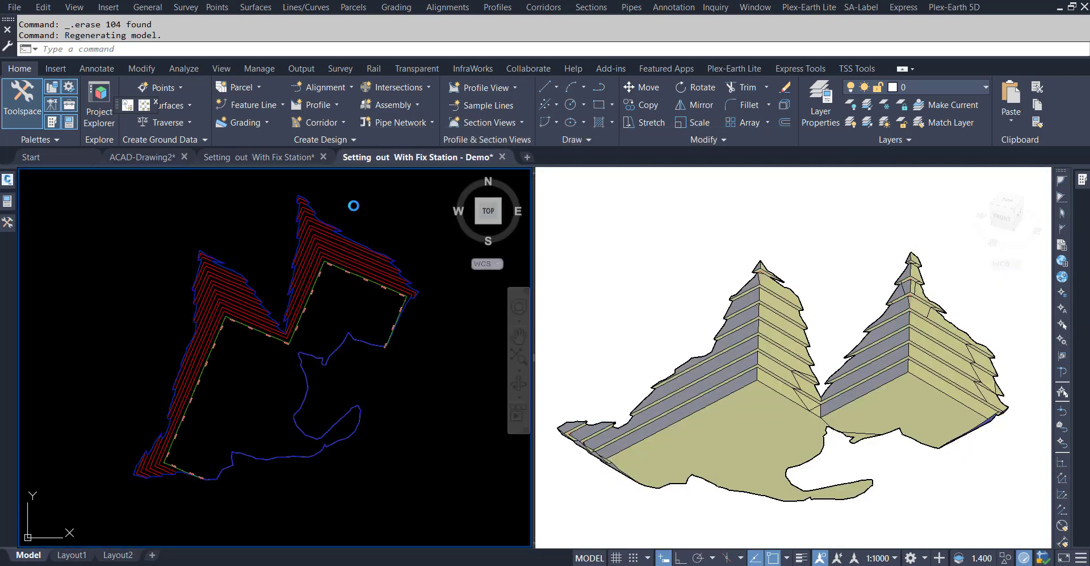
right_click(353, 205)
mouse_move(394, 259)
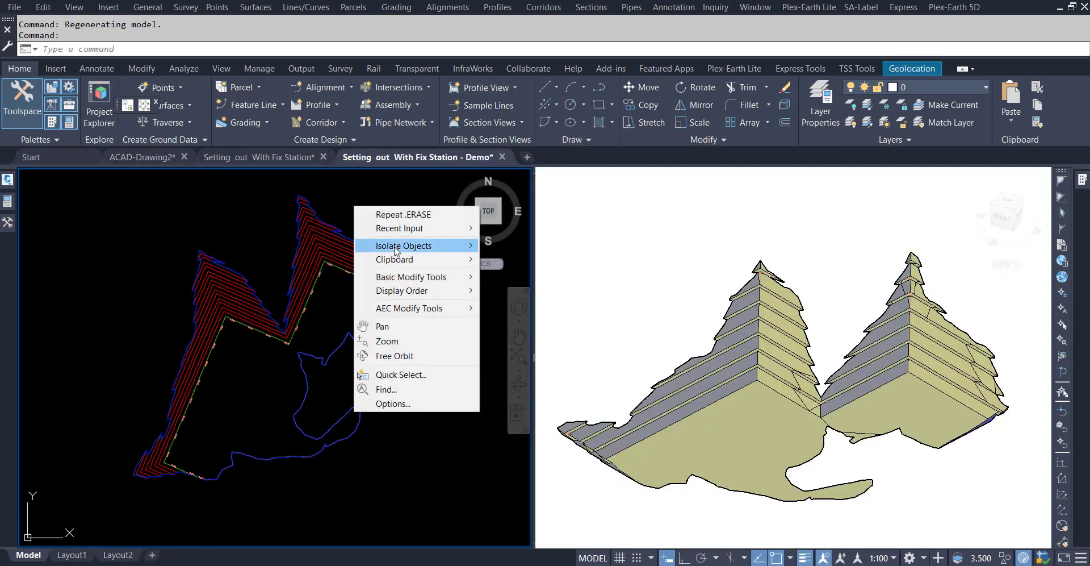
click(513, 334)
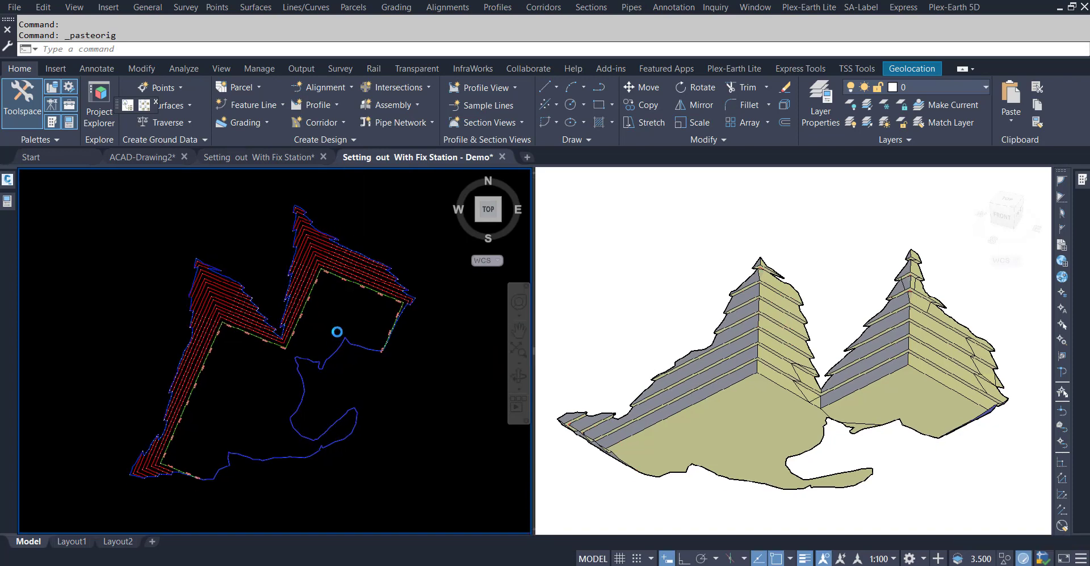
key(Escape)
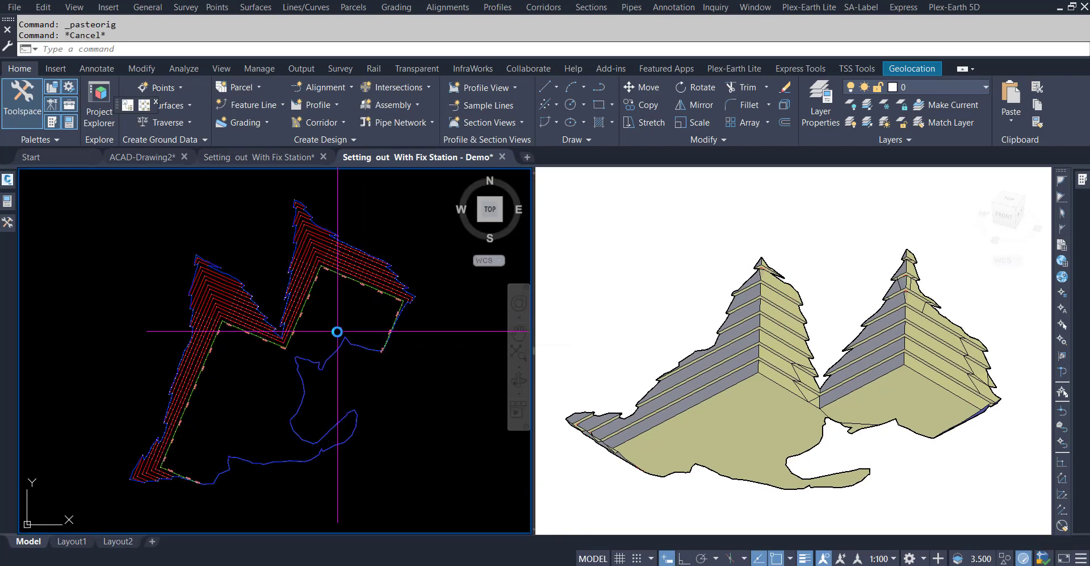
- In Point Creation Tools, set the next point number to 4000
click(181, 88)
click(193, 106)
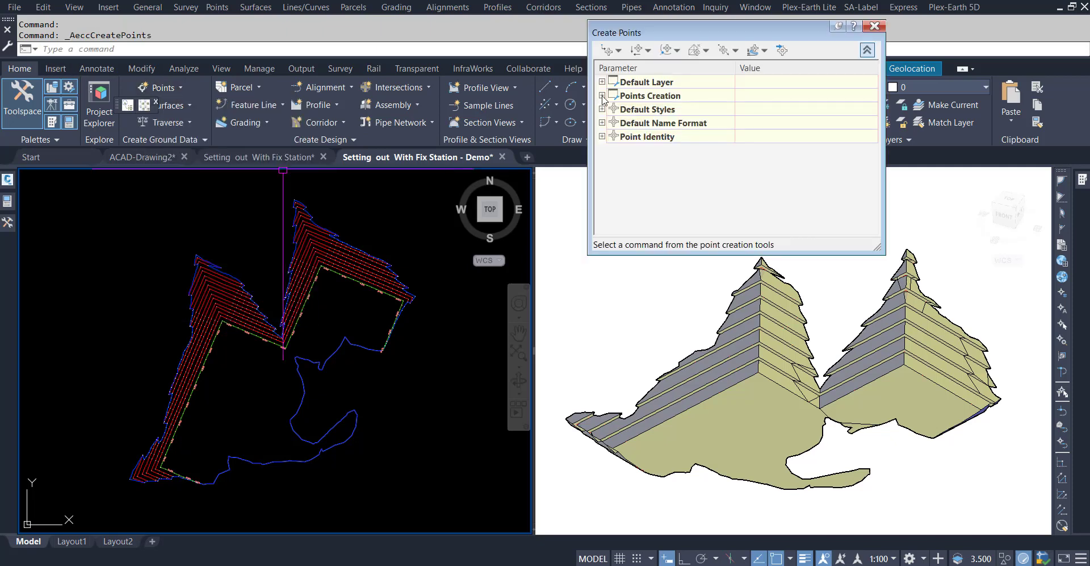
click(602, 95)
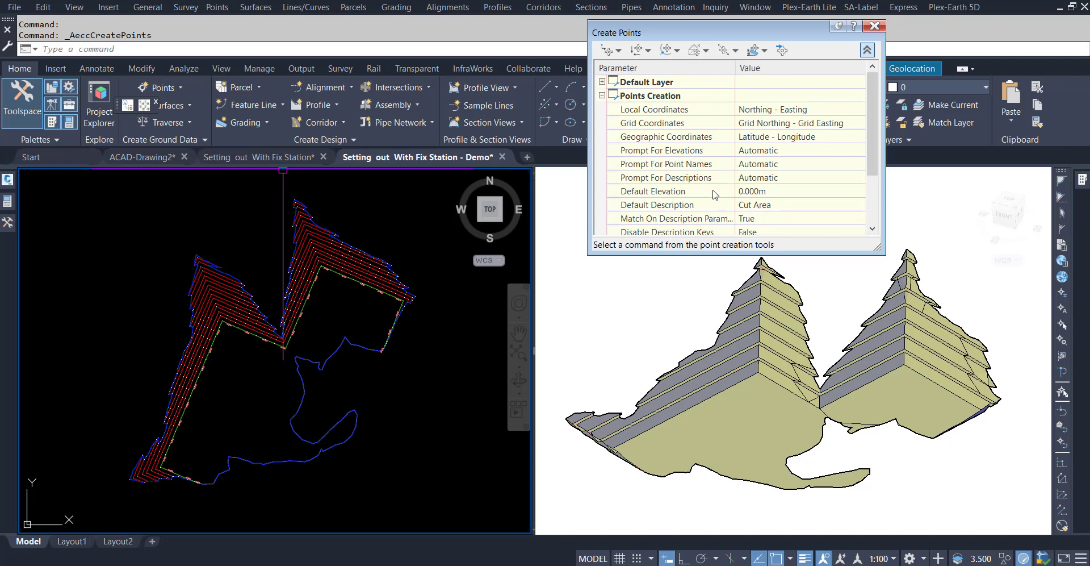
click(602, 96)
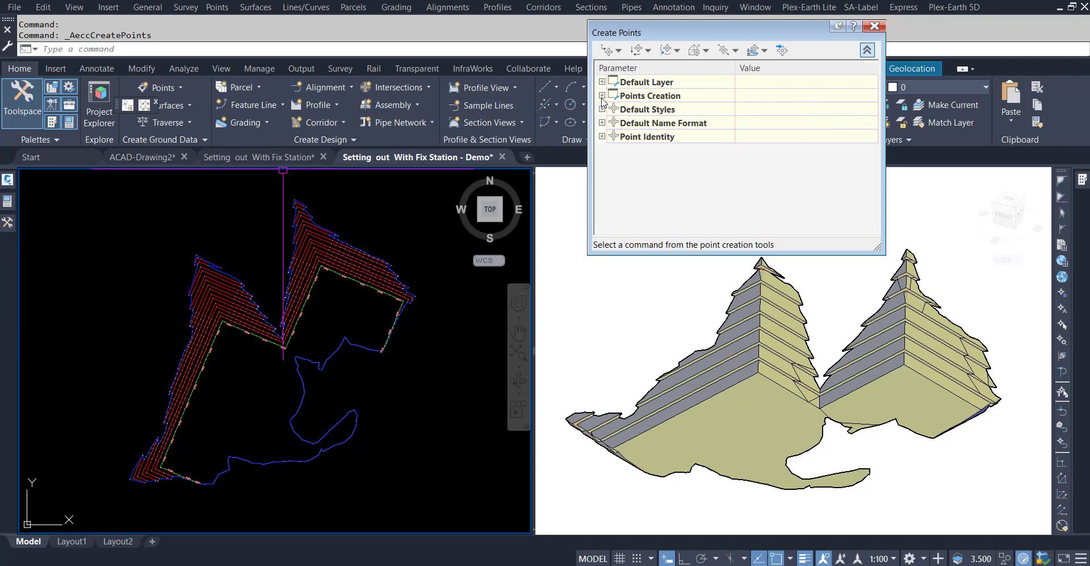
click(602, 136)
click(757, 151)
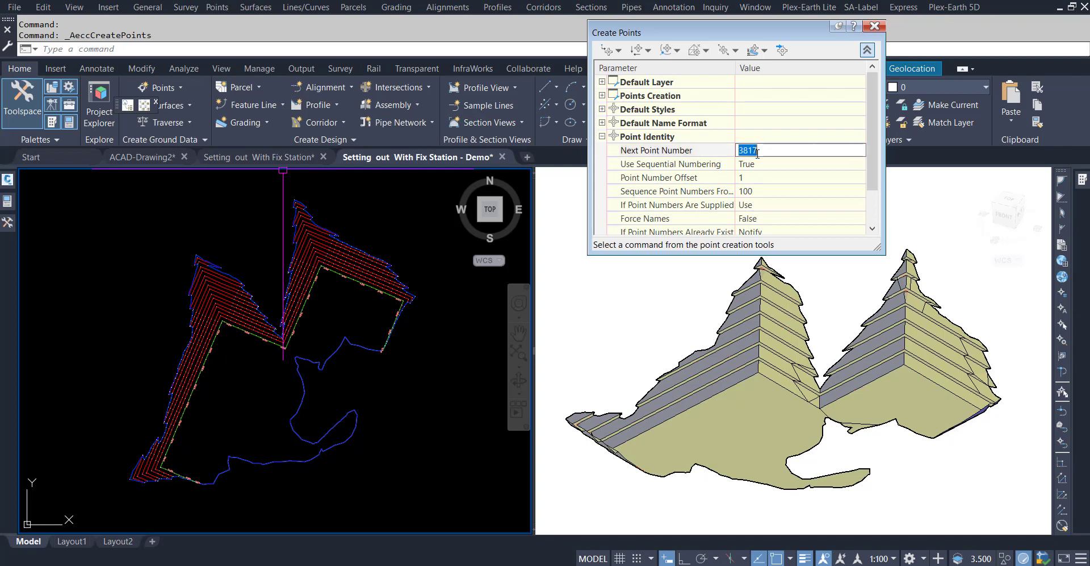
text(4000)
click(649, 152)
click(603, 137)
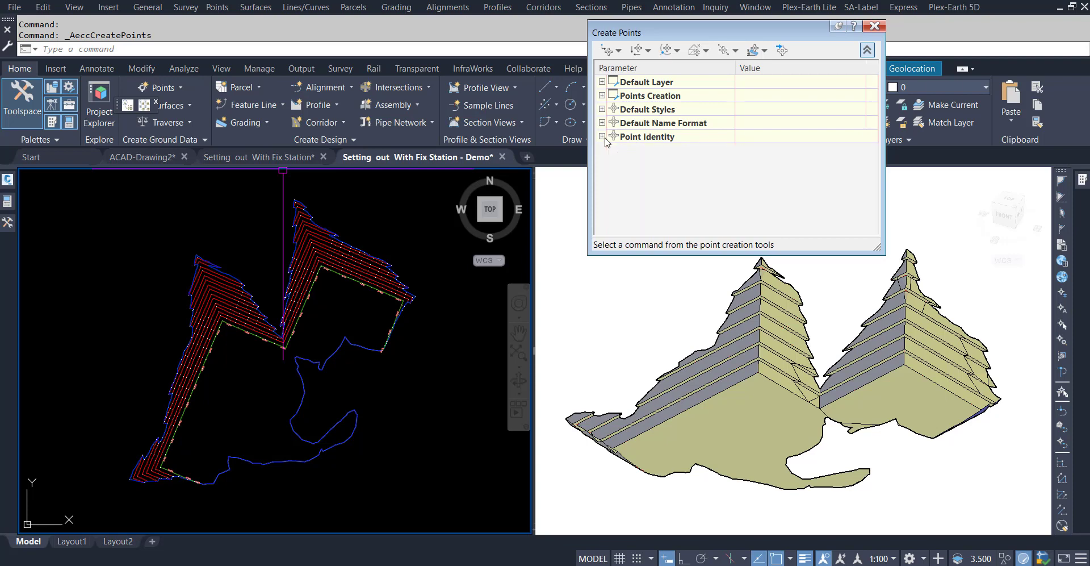
click(619, 51)
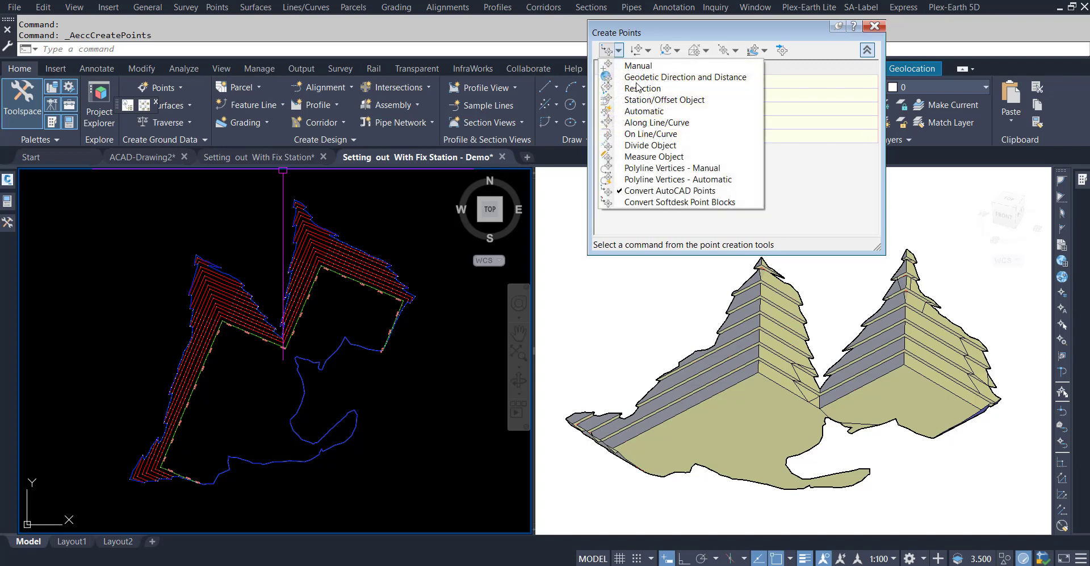
- Convert the 852 pasted AutoCAD points into COGO points
click(679, 191)
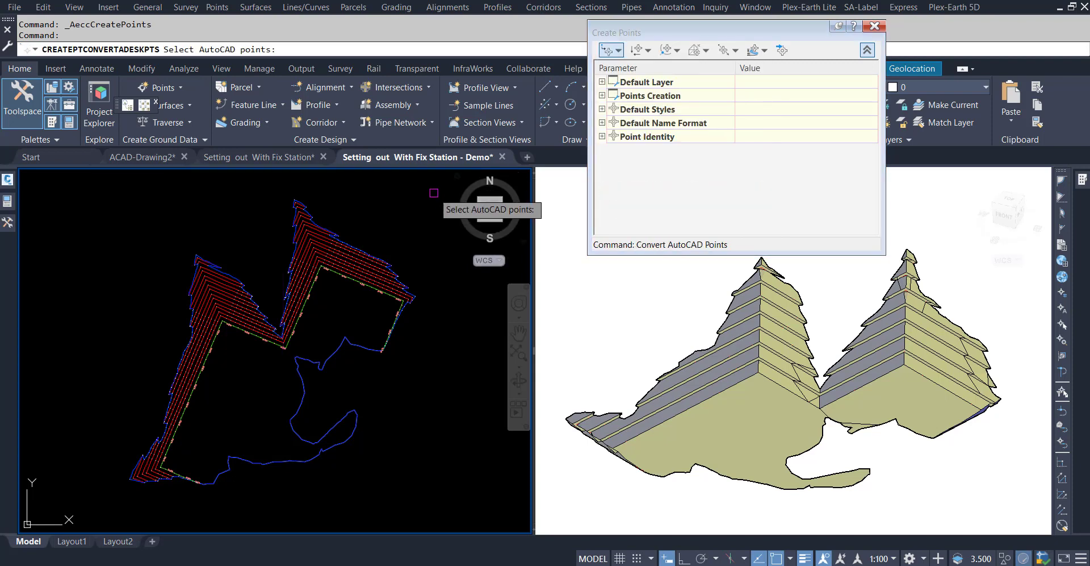
click(440, 181)
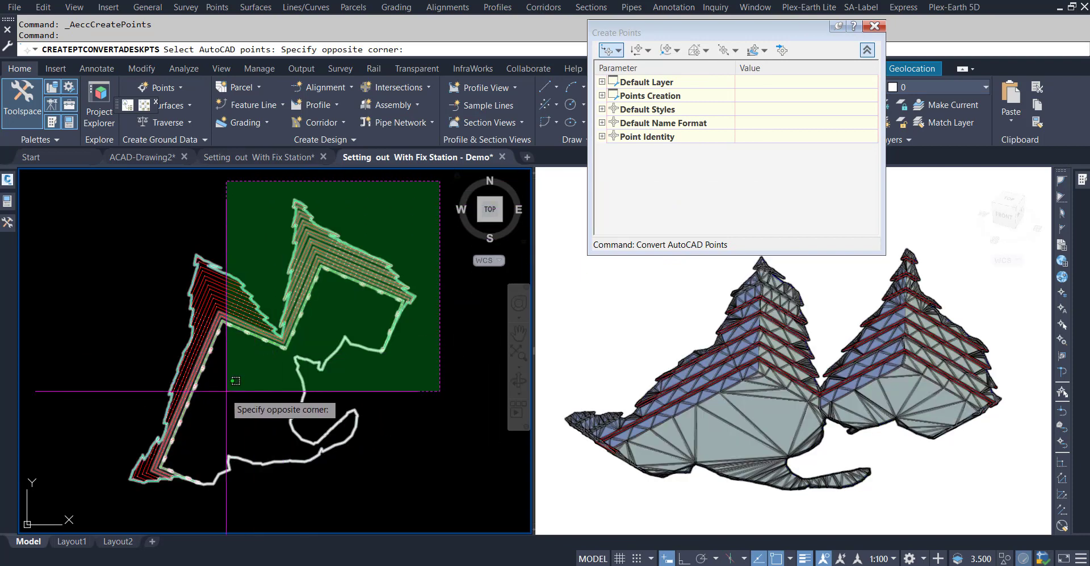
click(135, 480)
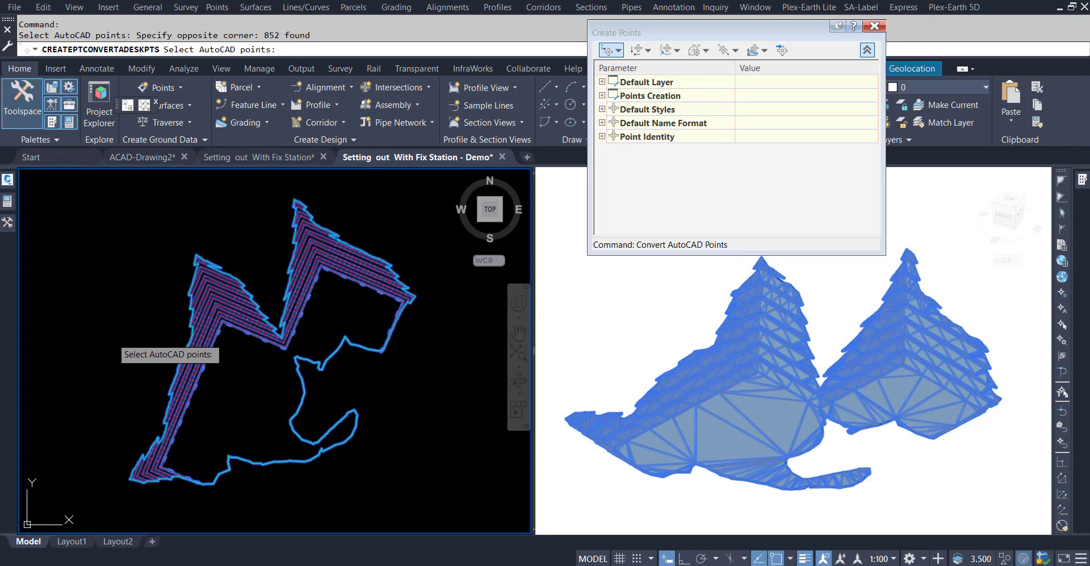
key(Return)
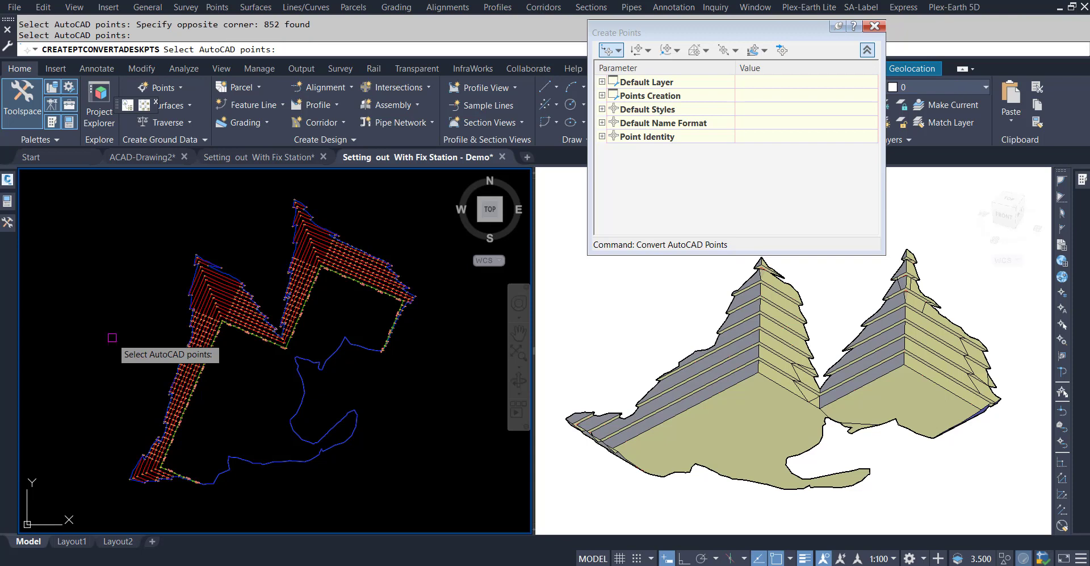
key(Return)
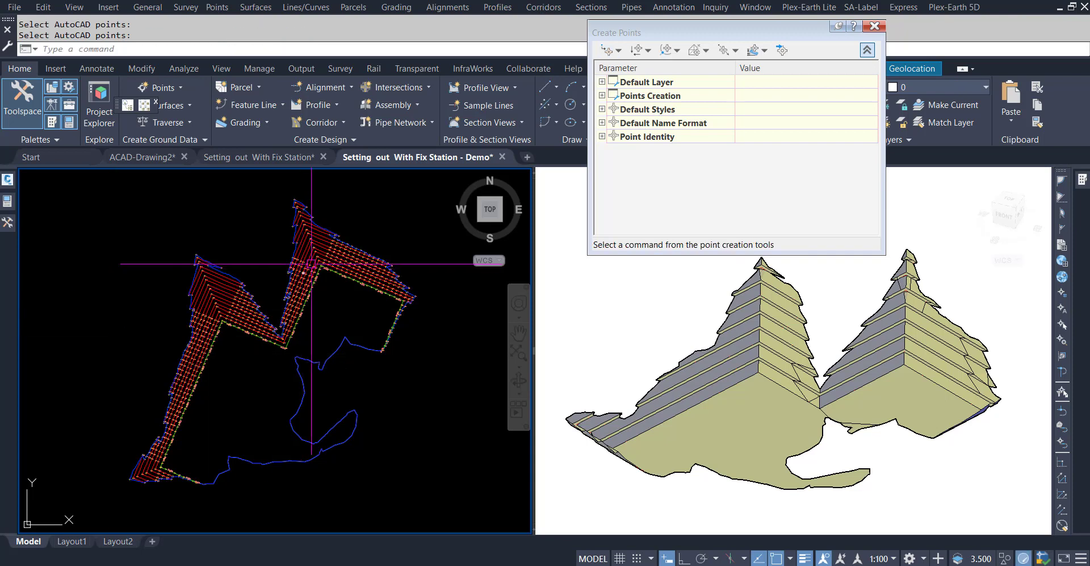
- Zoom in and select point 4793 together with all similar points
scroll(334, 253, up, 4)
scroll(327, 251, up, 3)
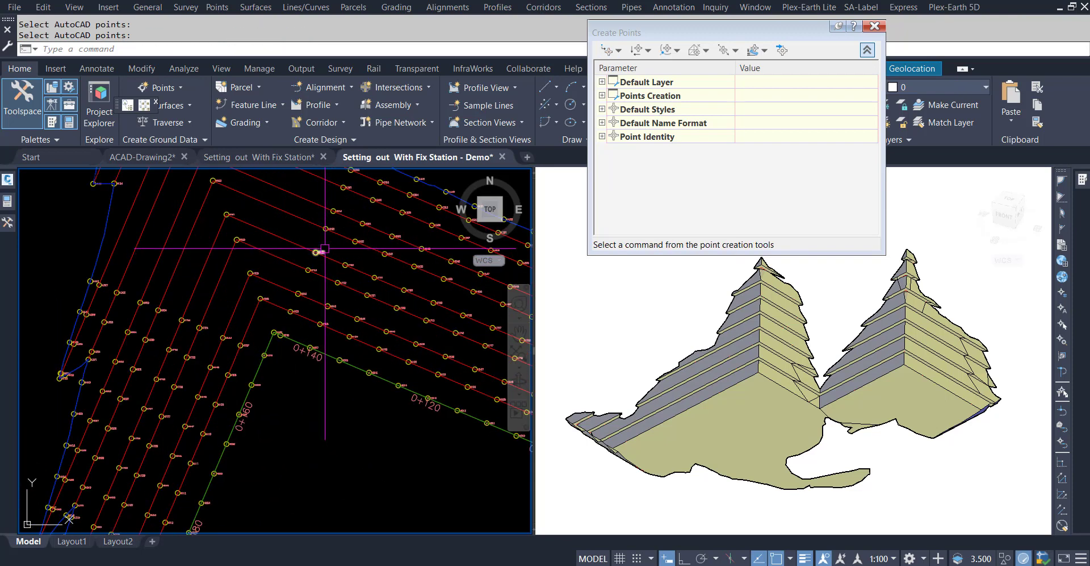
scroll(314, 250, up, 2)
click(286, 262)
right_click(311, 264)
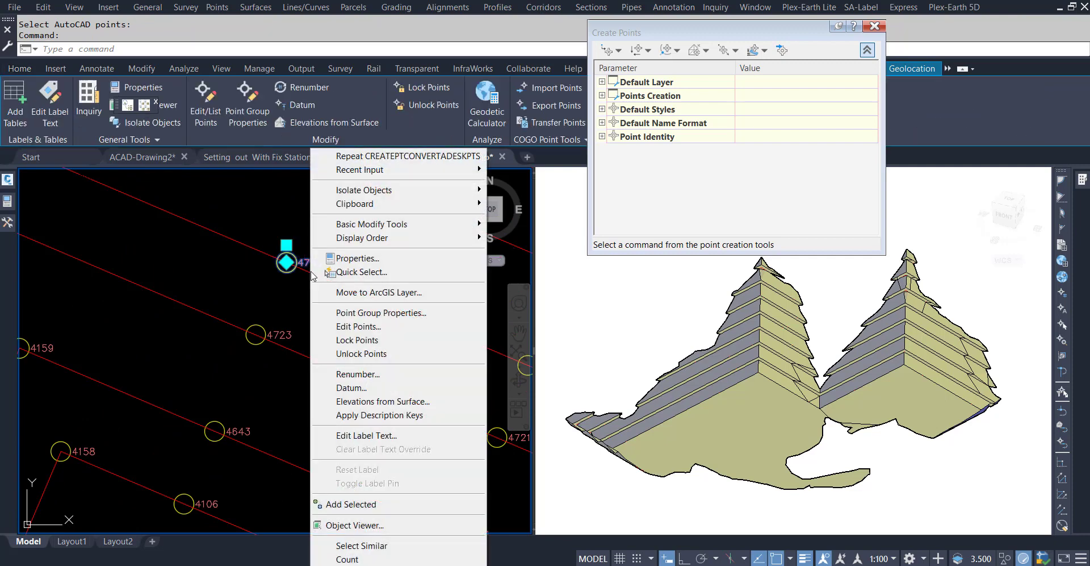
click(362, 545)
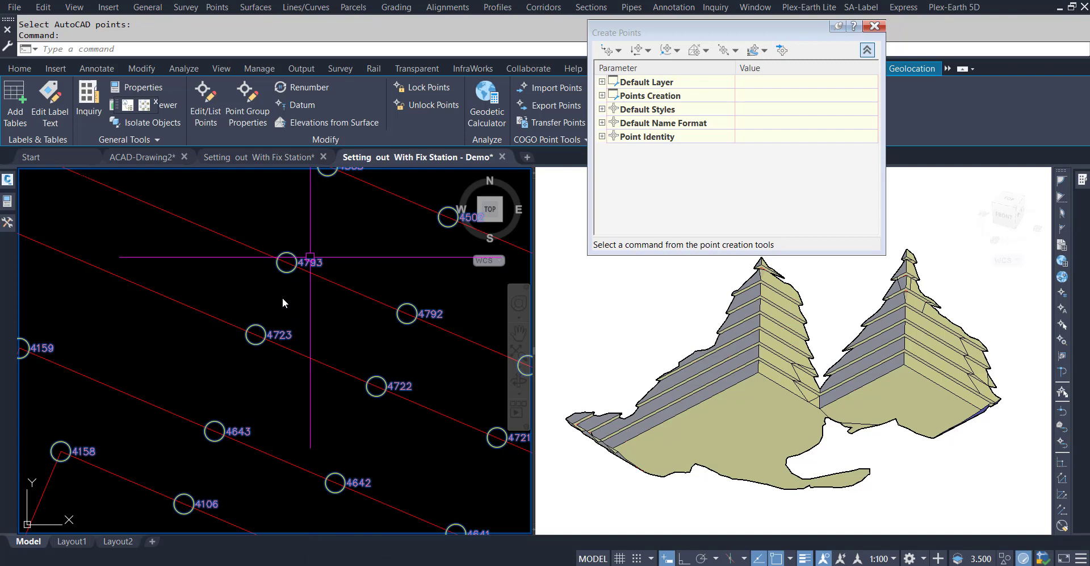
- Inspect point 4793's point group properties and point list, closing without changes
right_click(250, 301)
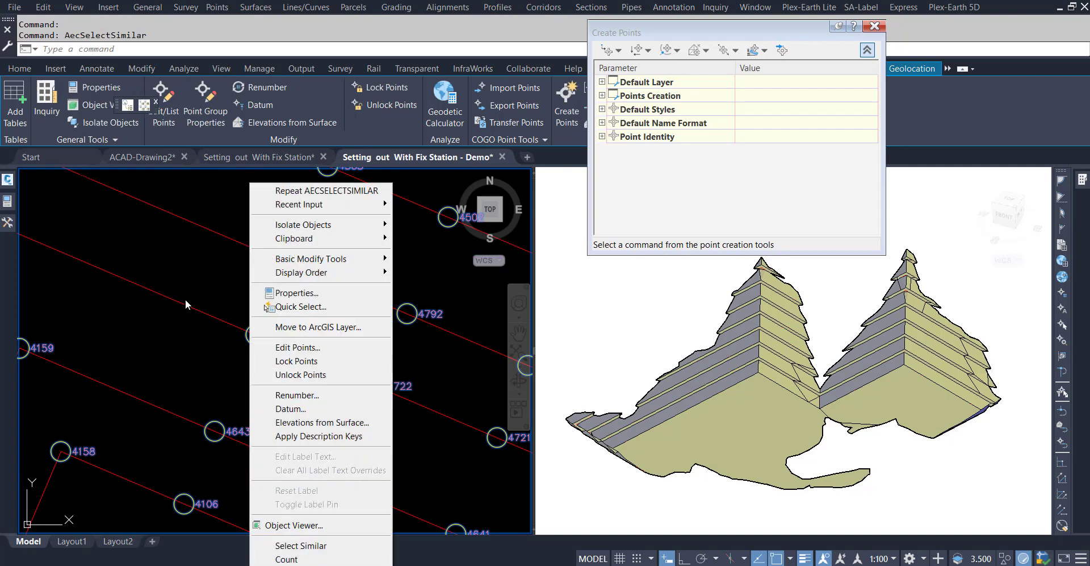
click(219, 271)
key(Escape)
key(Escape)
click(282, 266)
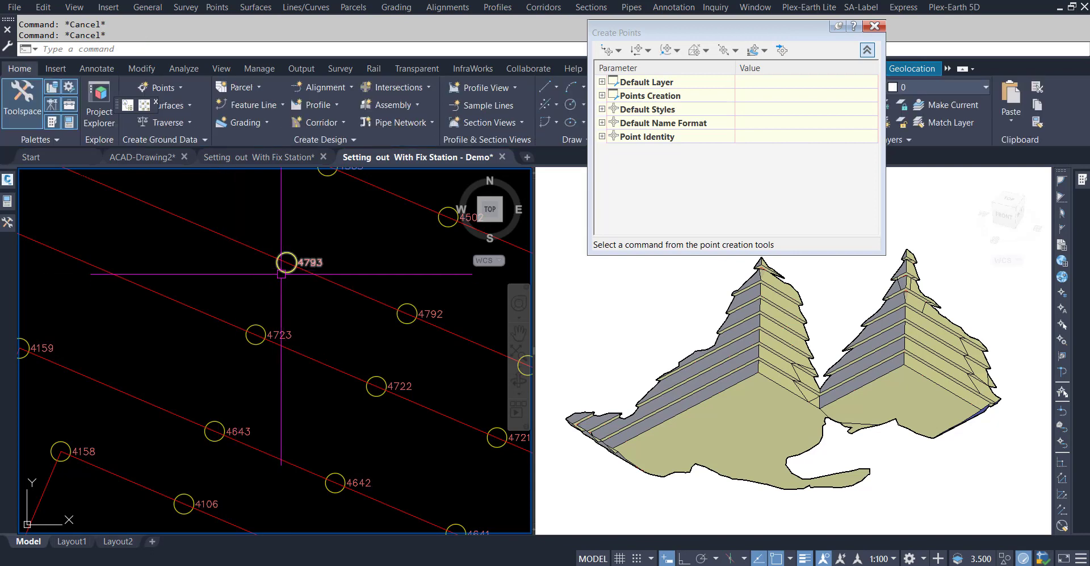
right_click(281, 274)
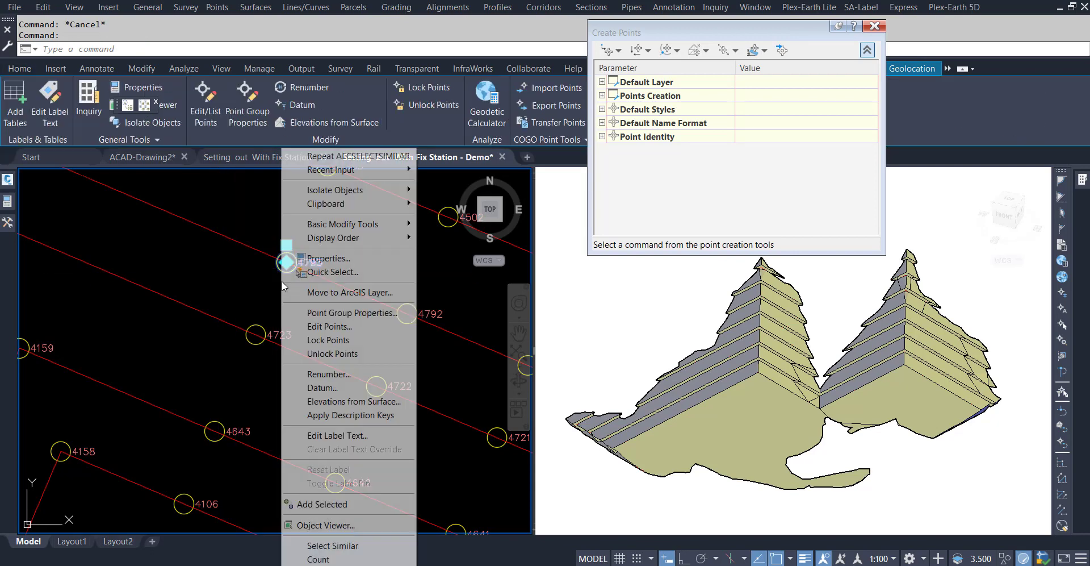
click(328, 313)
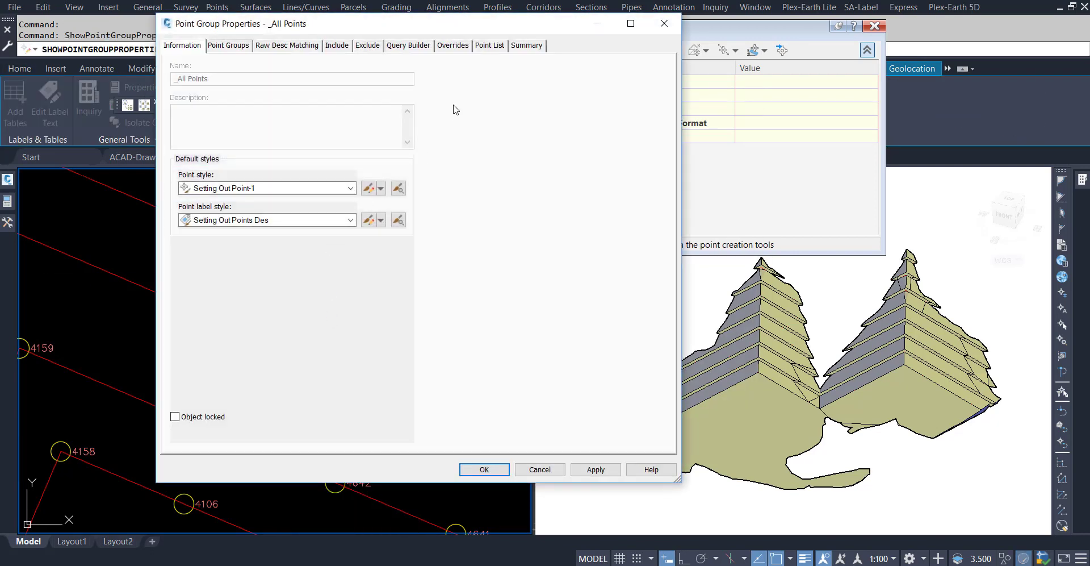
click(479, 50)
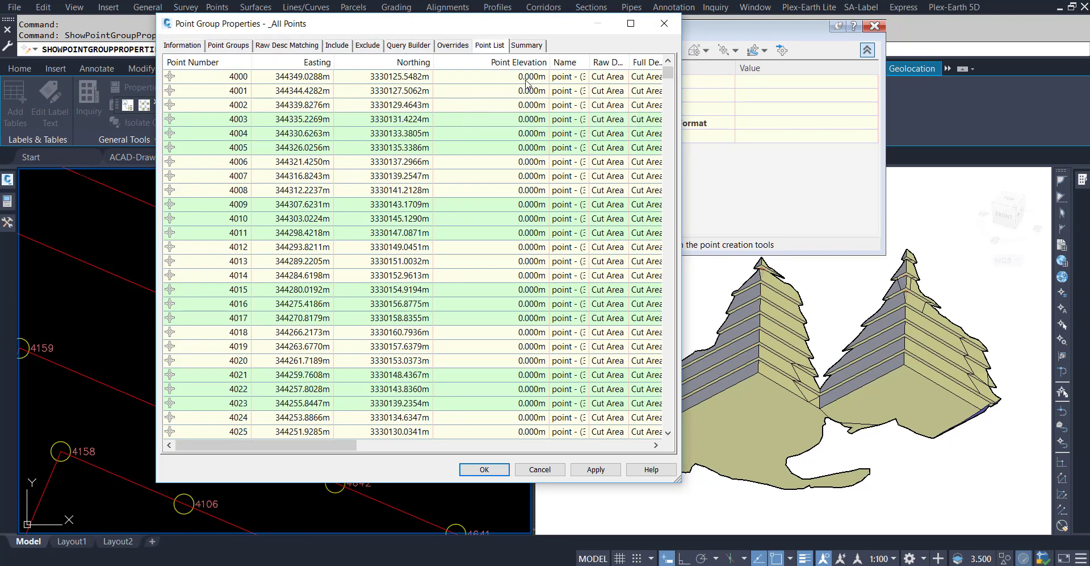
click(540, 469)
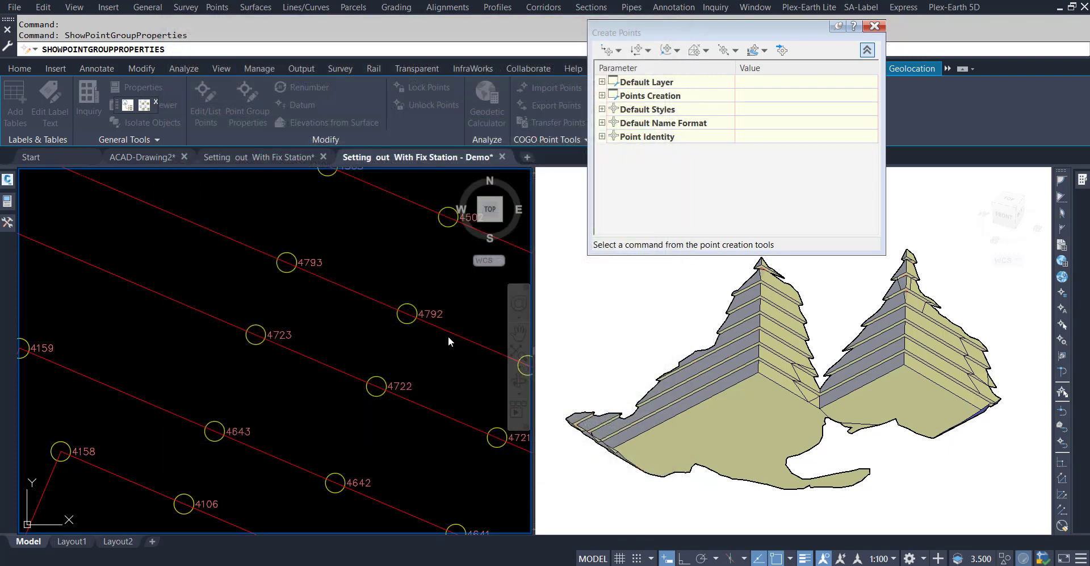
- Select all points similar to point 4129 and zoom out over the full grid
click(404, 265)
click(406, 298)
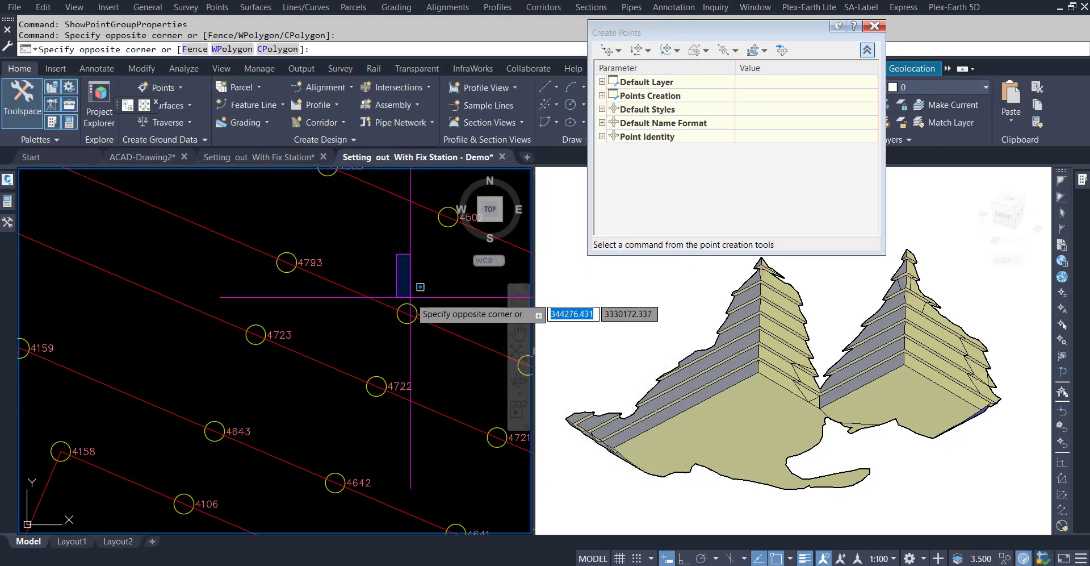
scroll(341, 250, down, 5)
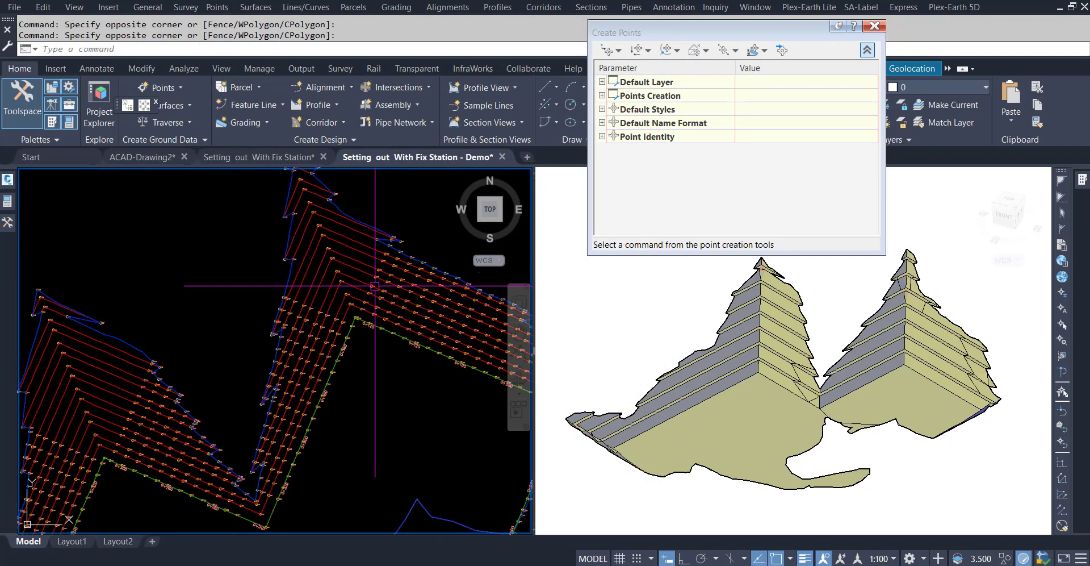
scroll(337, 249, up, 4)
scroll(364, 273, up, 4)
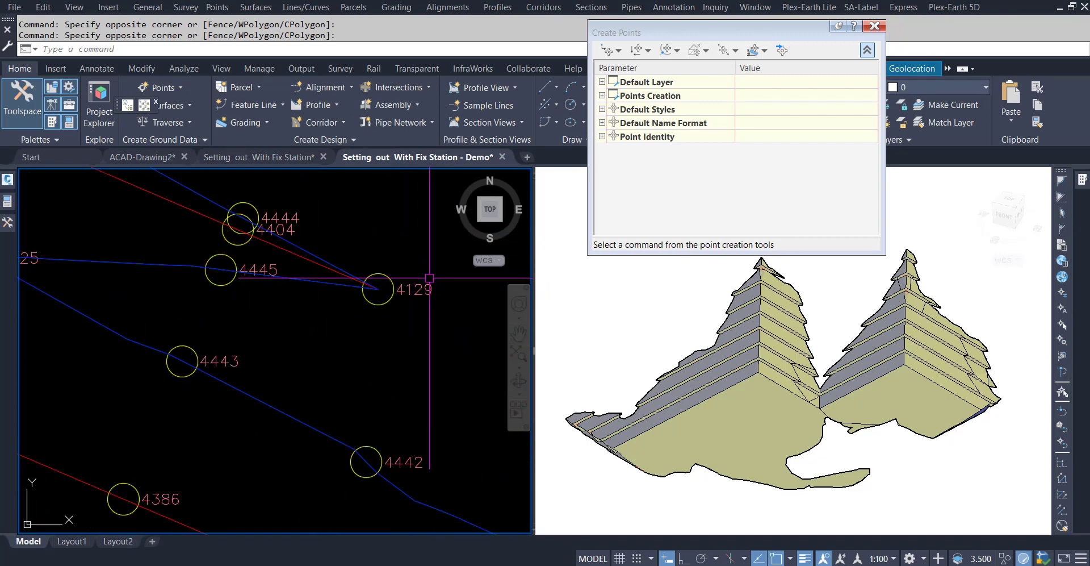
right_click(369, 289)
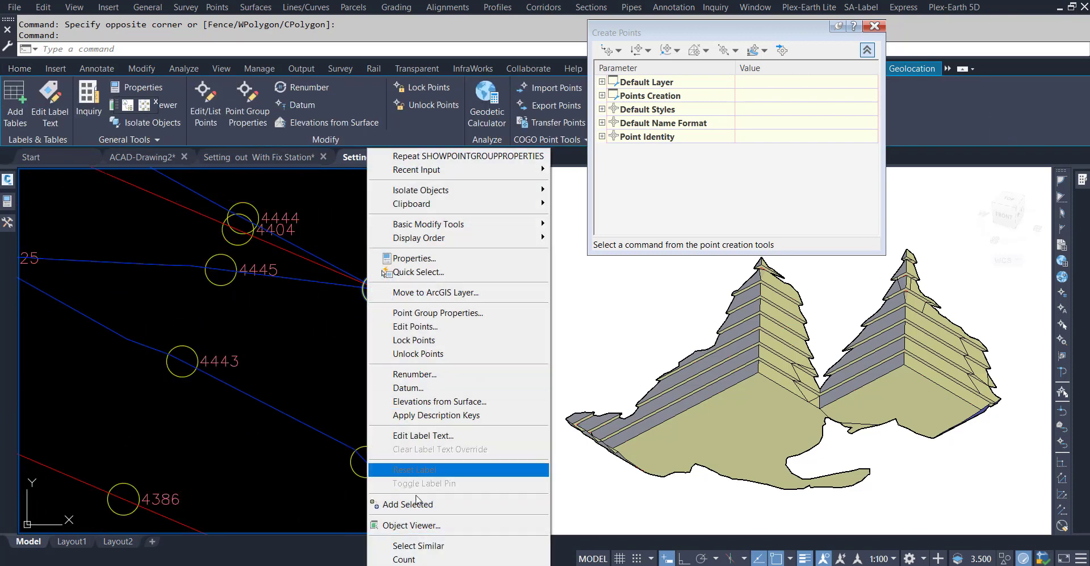
click(409, 548)
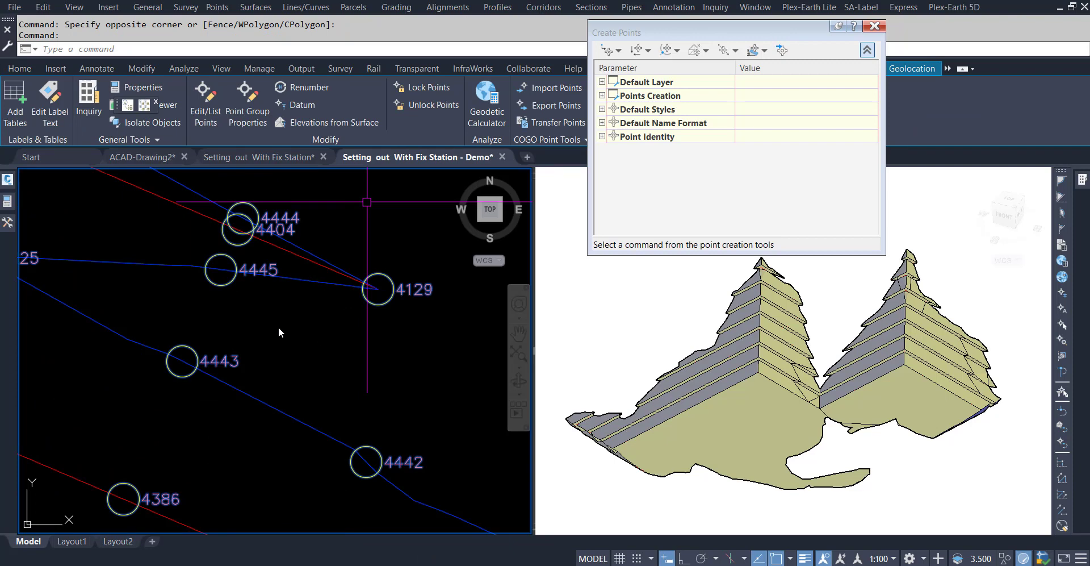
scroll(274, 319, down, 3)
scroll(276, 253, down, 2)
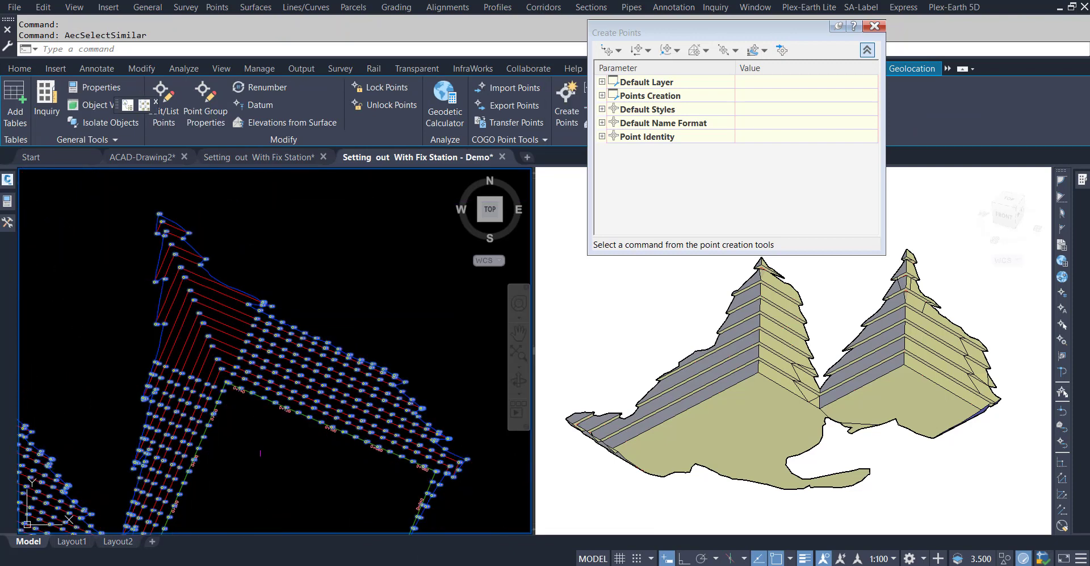
scroll(276, 253, down, 2)
scroll(275, 253, down, 1)
scroll(266, 269, down, 3)
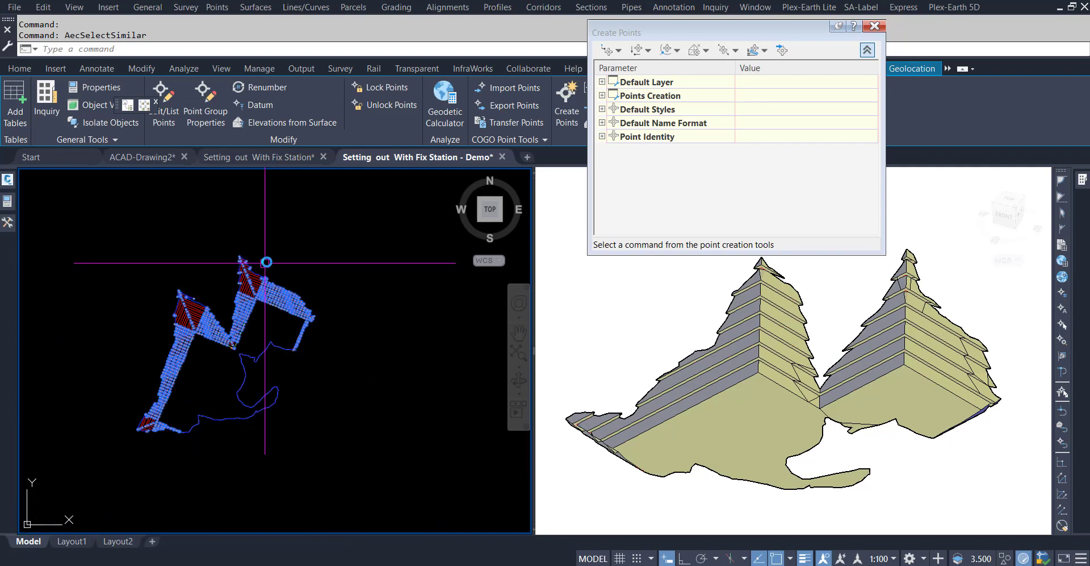
scroll(284, 253, down, 2)
- Assign elevations from the Cut surface to the selected cut-area points, then clear the selection
right_click(302, 243)
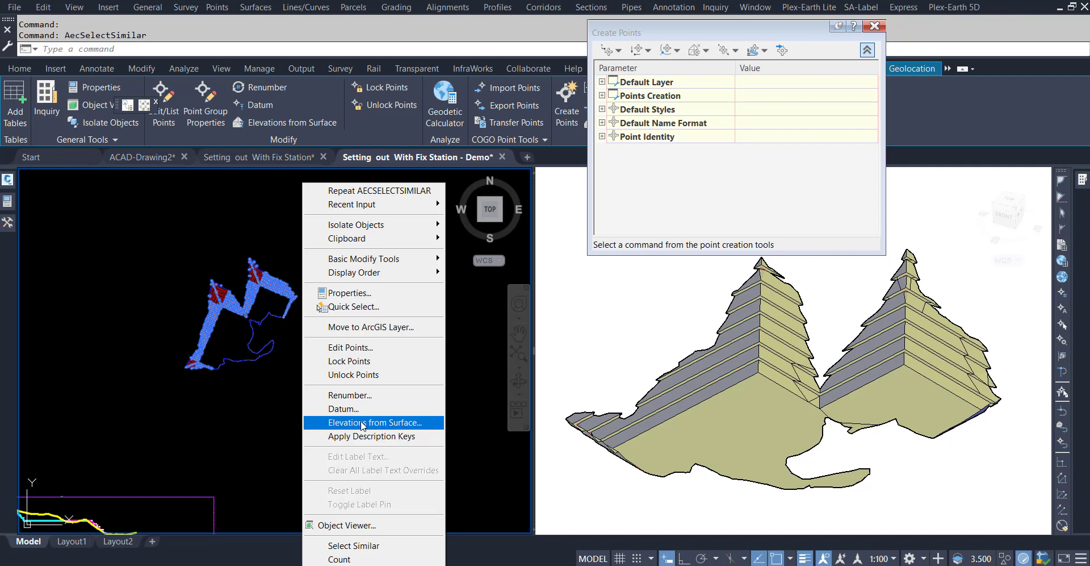
click(362, 423)
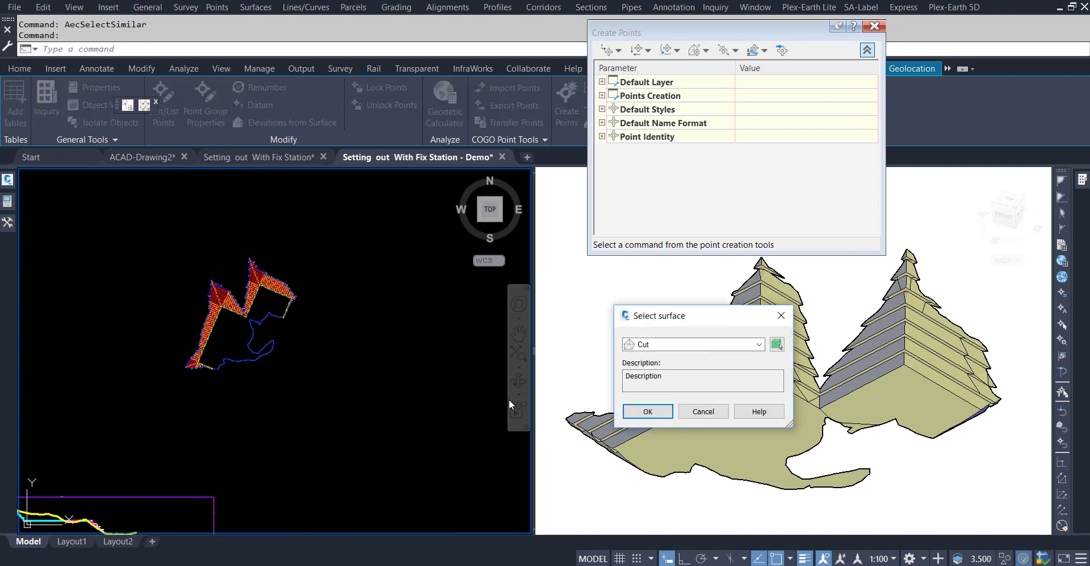
click(643, 348)
click(643, 355)
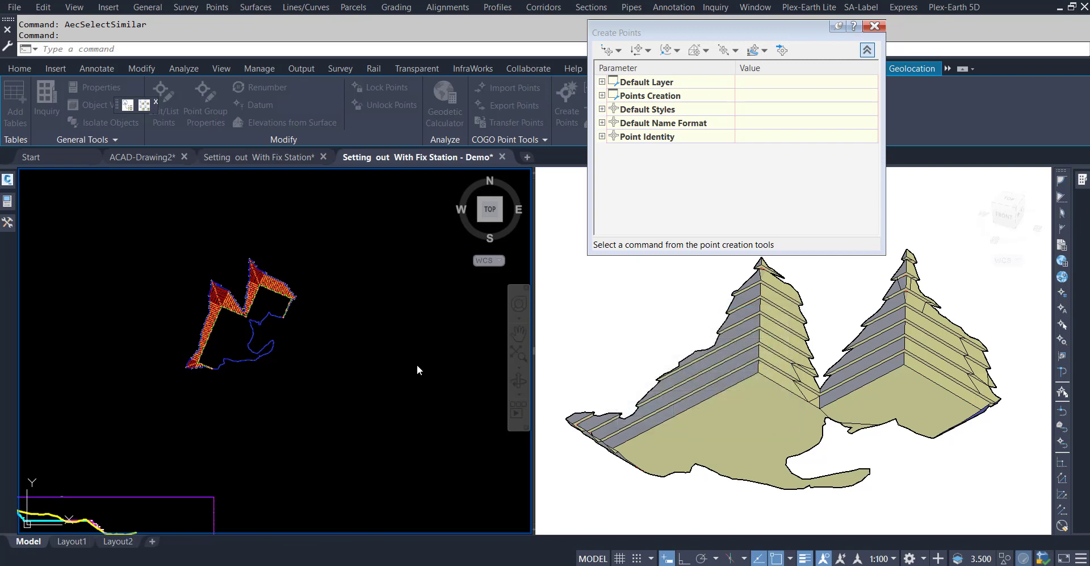
click(408, 348)
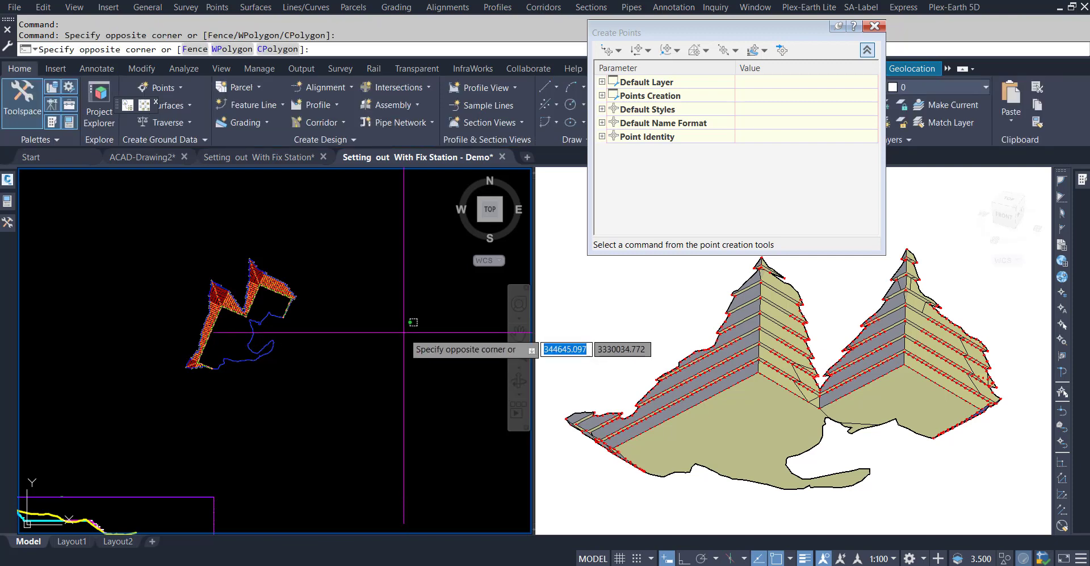
click(404, 332)
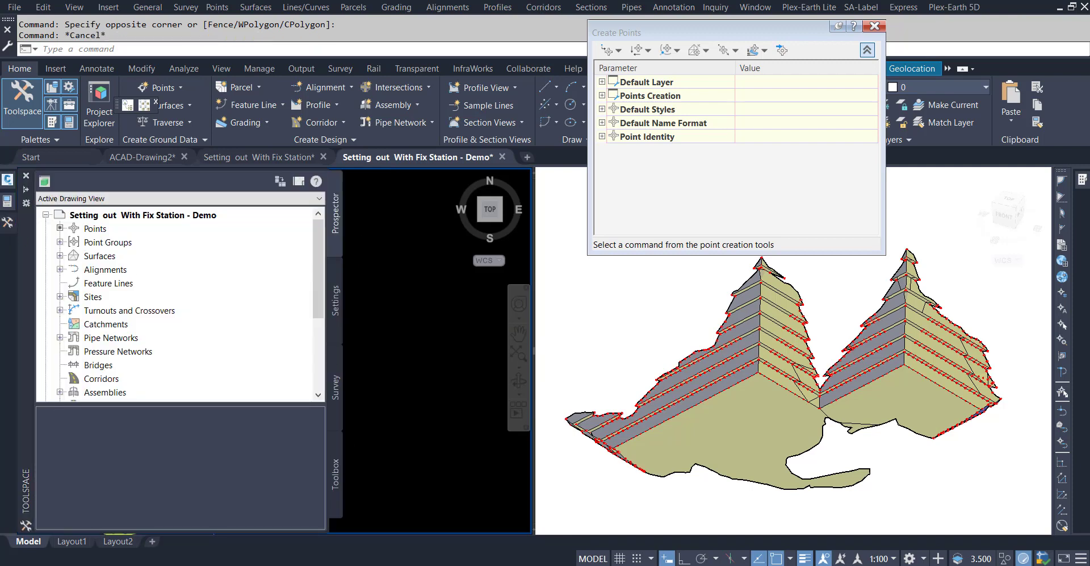
click(336, 478)
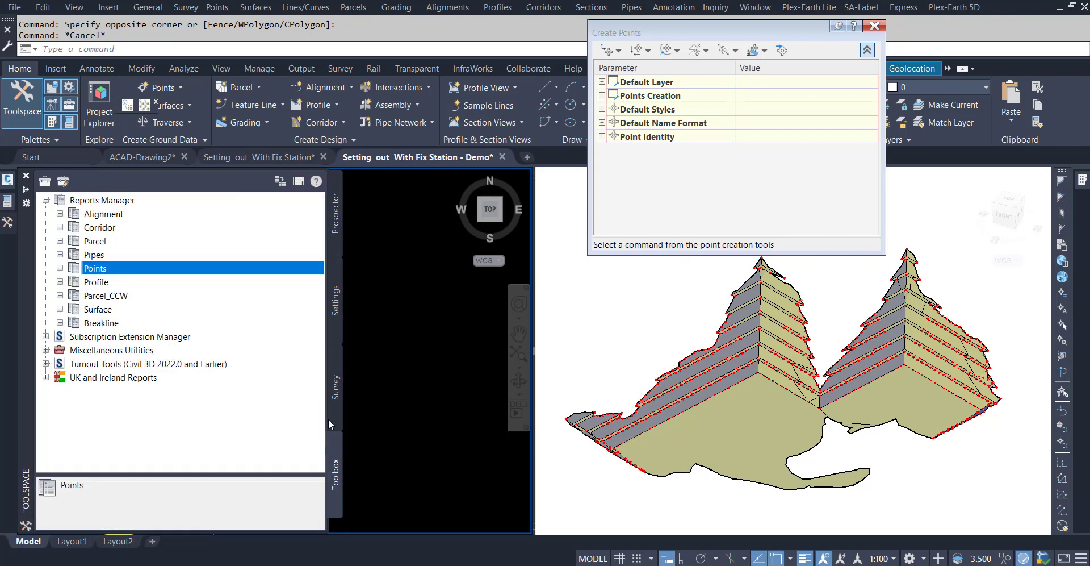
click(60, 268)
click(129, 324)
right_click(131, 324)
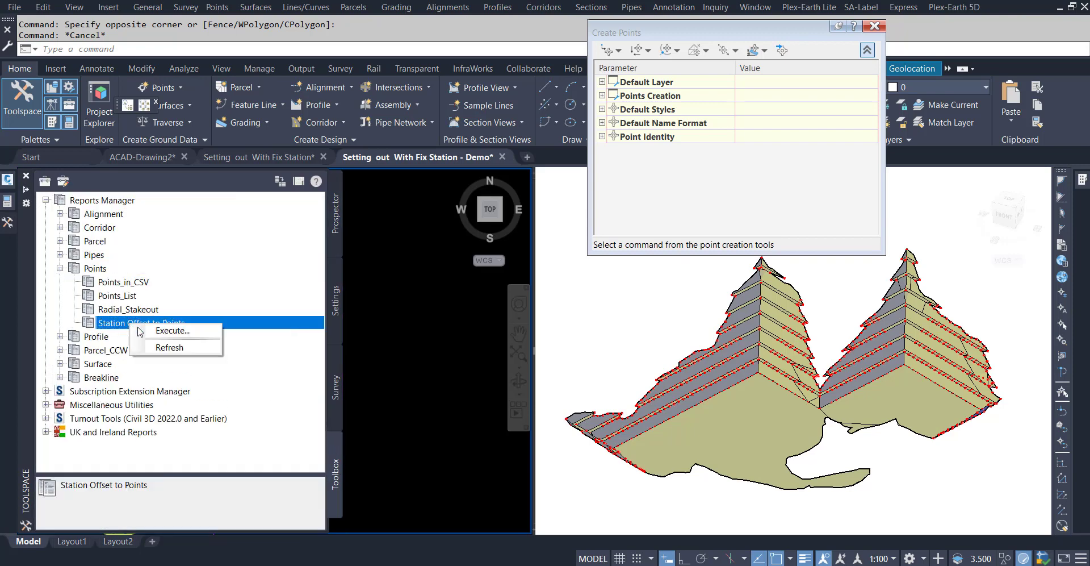
click(170, 327)
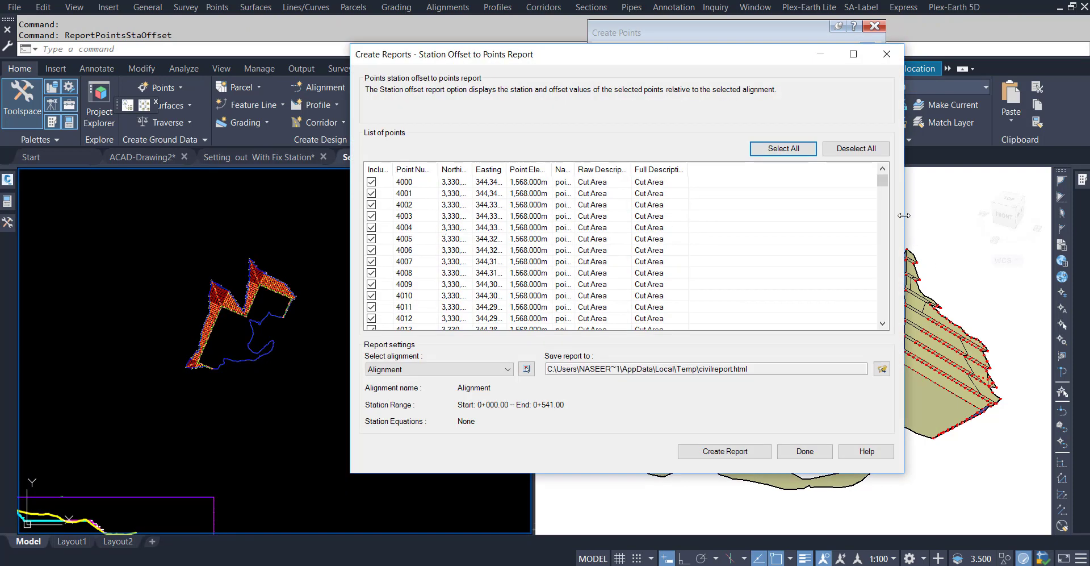
drag(884, 188, 885, 337)
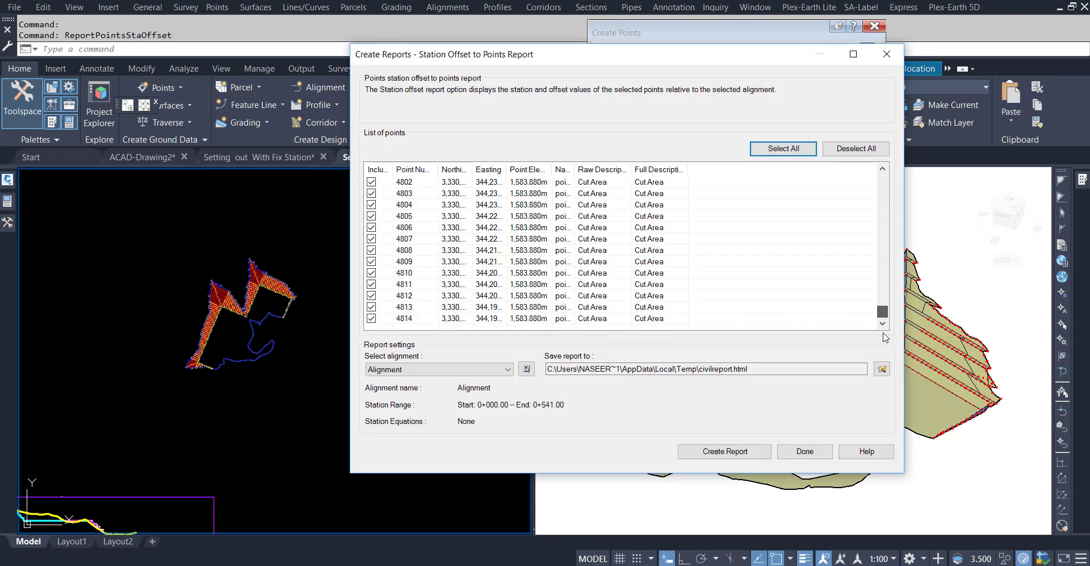
click(885, 55)
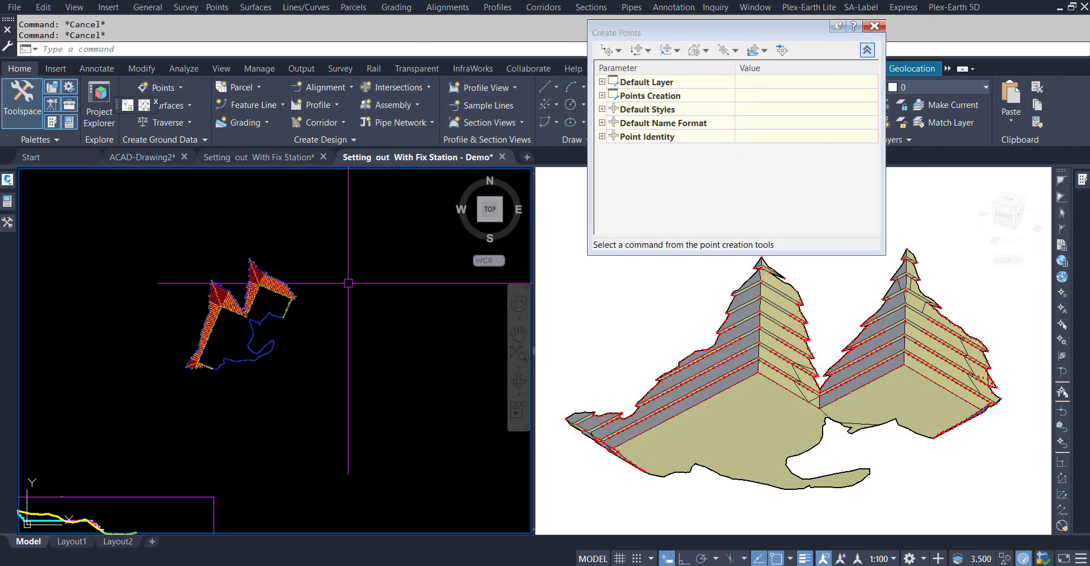
- Load the polyline-extraction, LLNumbering and WWNumbering along path LSP files via AP
scroll(312, 307, up, 5)
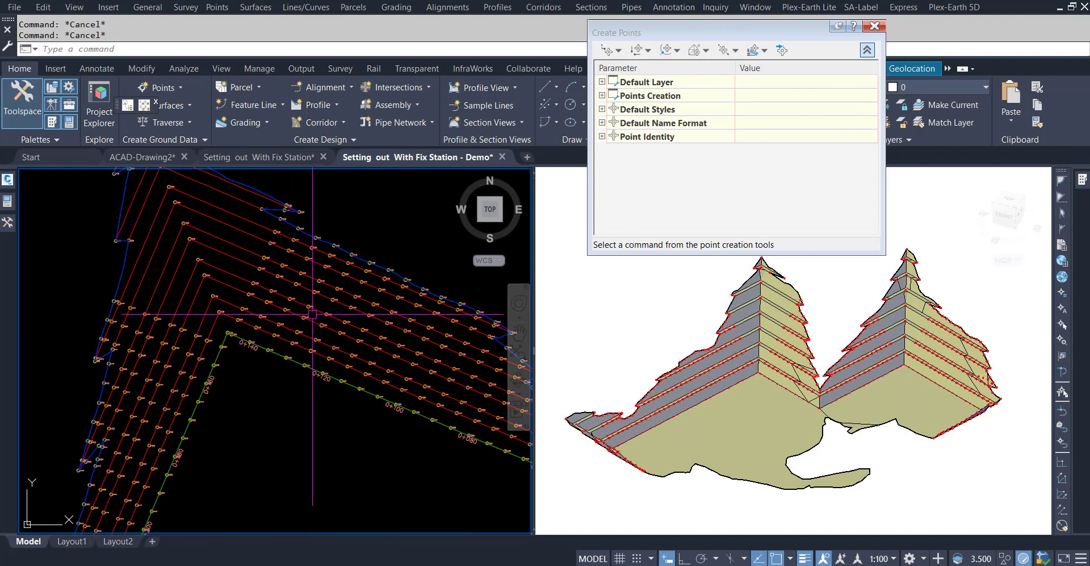
scroll(312, 313, up, 2)
scroll(335, 321, up, 3)
scroll(358, 328, up, 3)
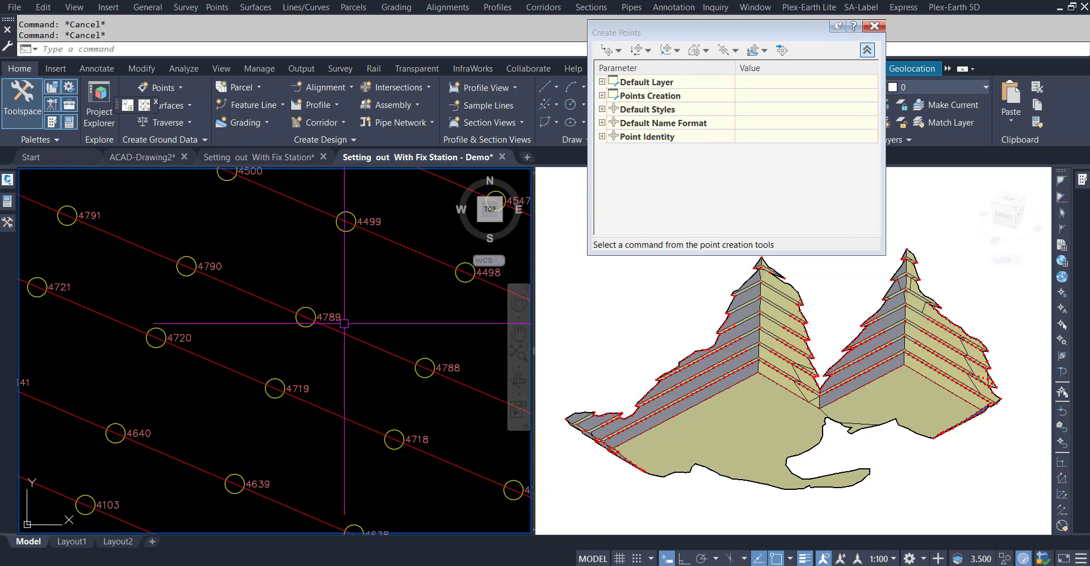
scroll(345, 323, down, 3)
scroll(324, 293, down, 3)
scroll(303, 263, down, 3)
scroll(303, 264, down, 3)
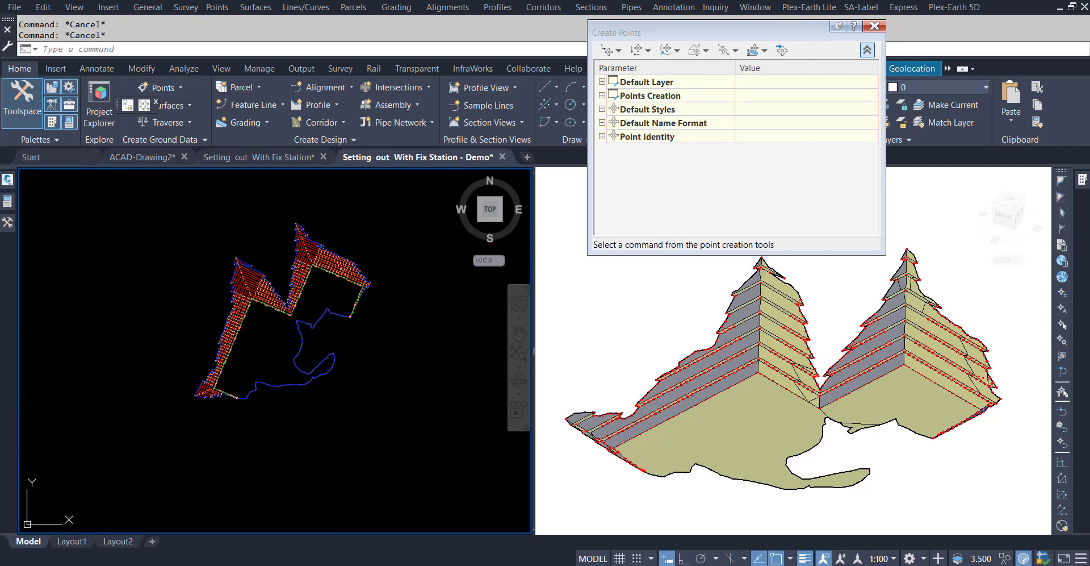
text(ap)
key(Return)
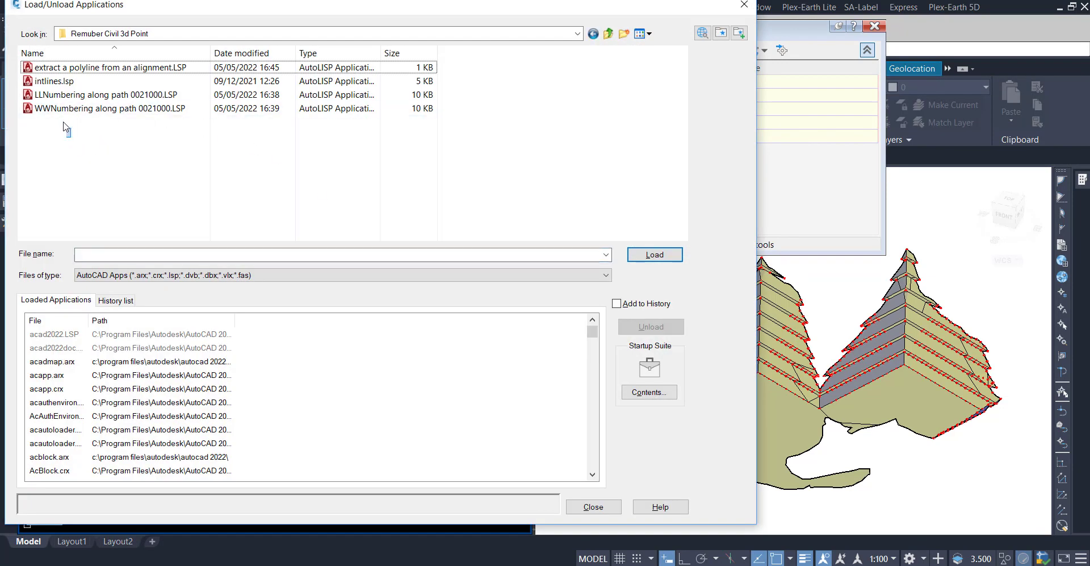
drag(66, 126, 62, 88)
ctrl+click(78, 70)
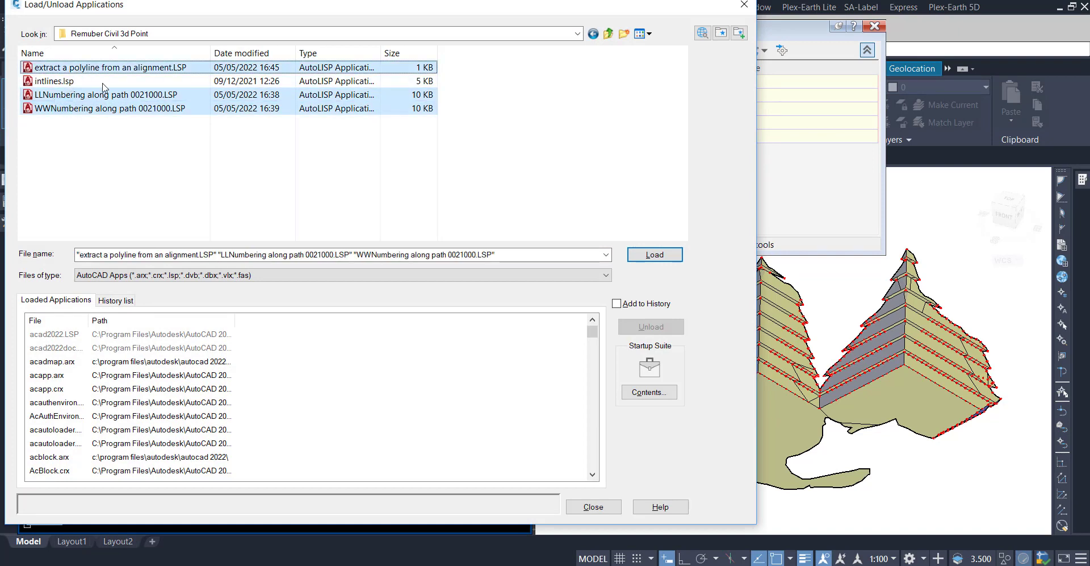
click(662, 259)
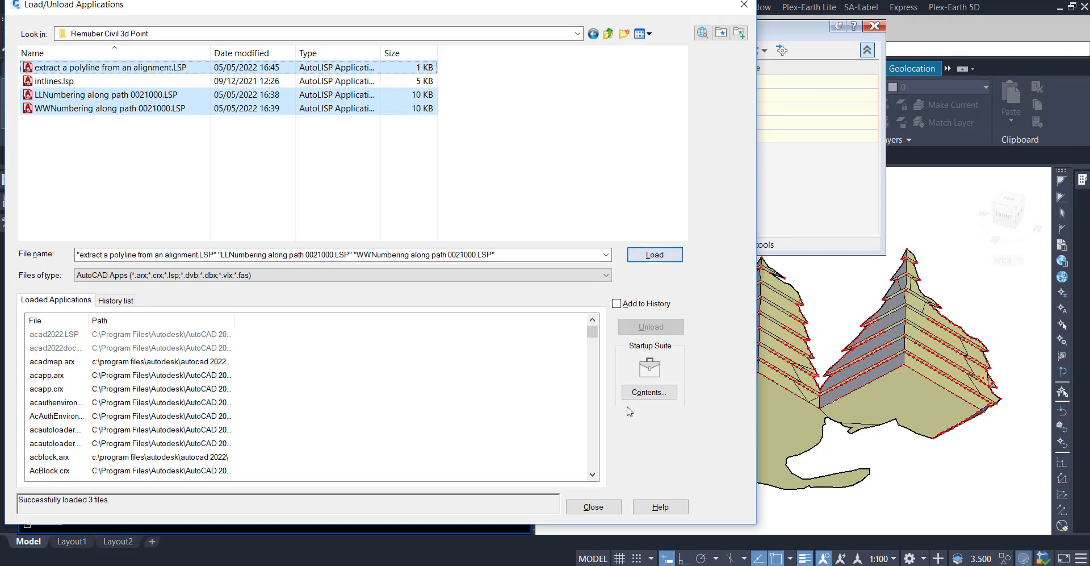
click(592, 507)
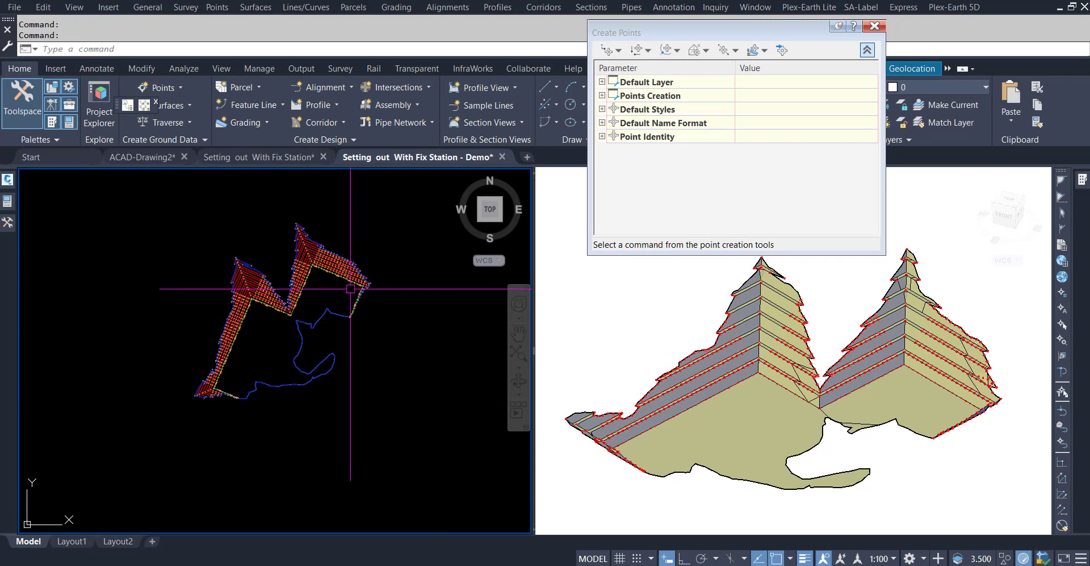
- Run TESTALIGN on the Alignment Cut Area to create a lightweight polyline copy
scroll(350, 288, up, 1)
scroll(355, 284, up, 3)
scroll(359, 277, up, 3)
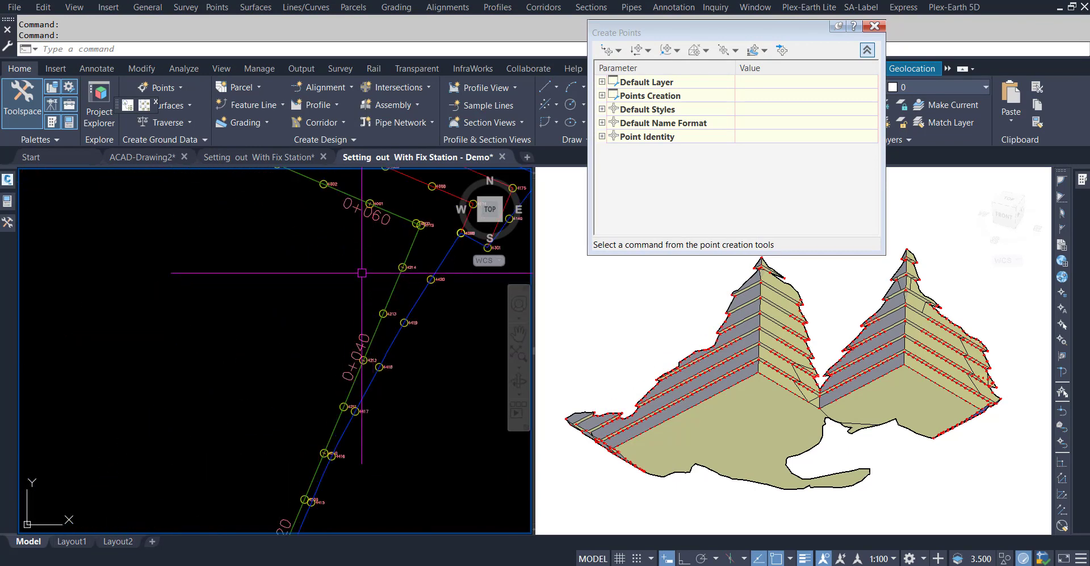
scroll(361, 273, down, 1)
scroll(346, 283, down, 1)
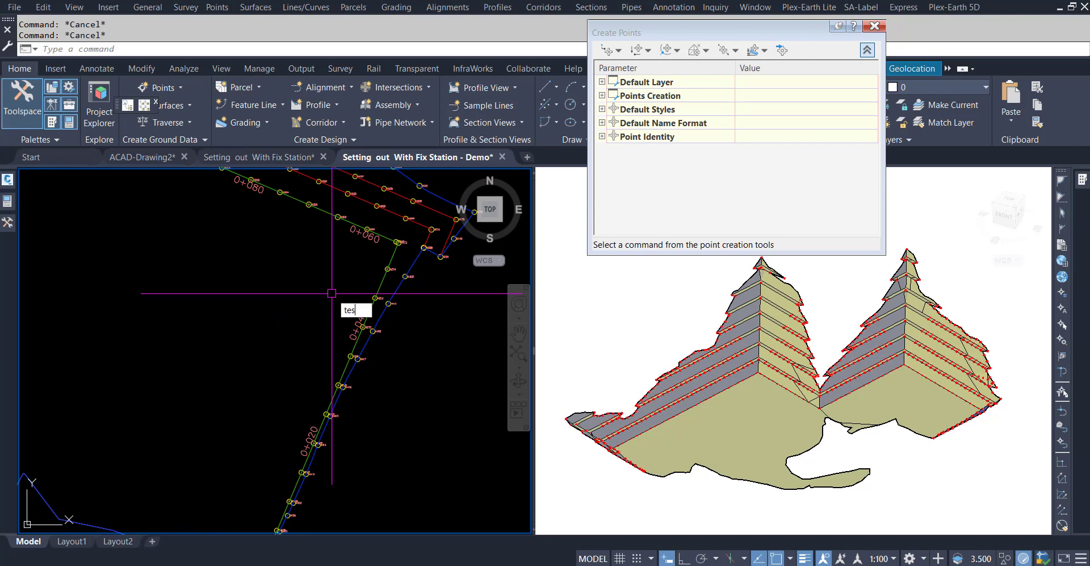
click(381, 327)
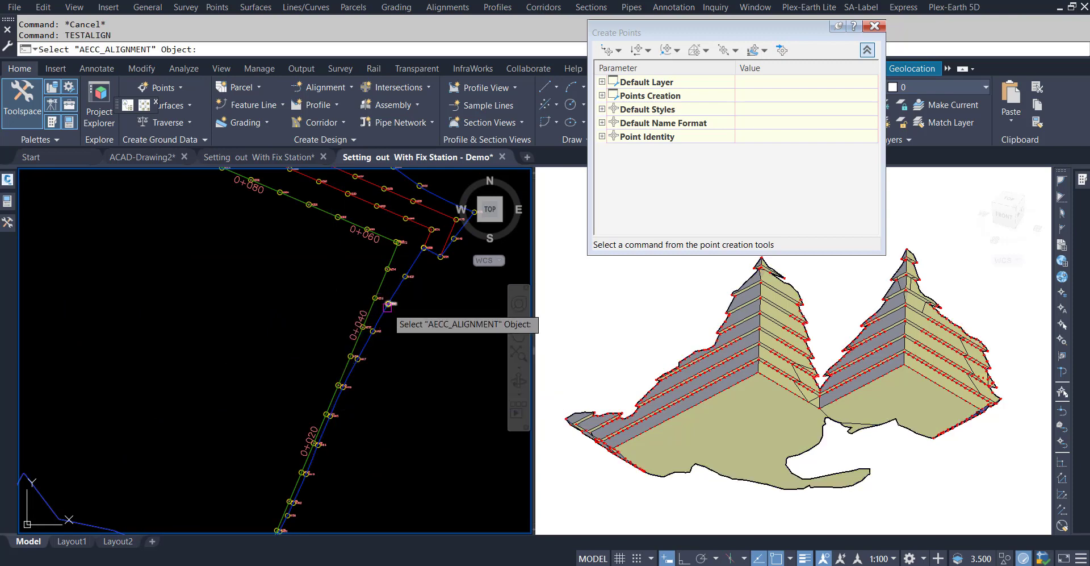
scroll(363, 324, down, 2)
scroll(357, 346, down, 2)
scroll(357, 350, up, 2)
scroll(349, 355, up, 2)
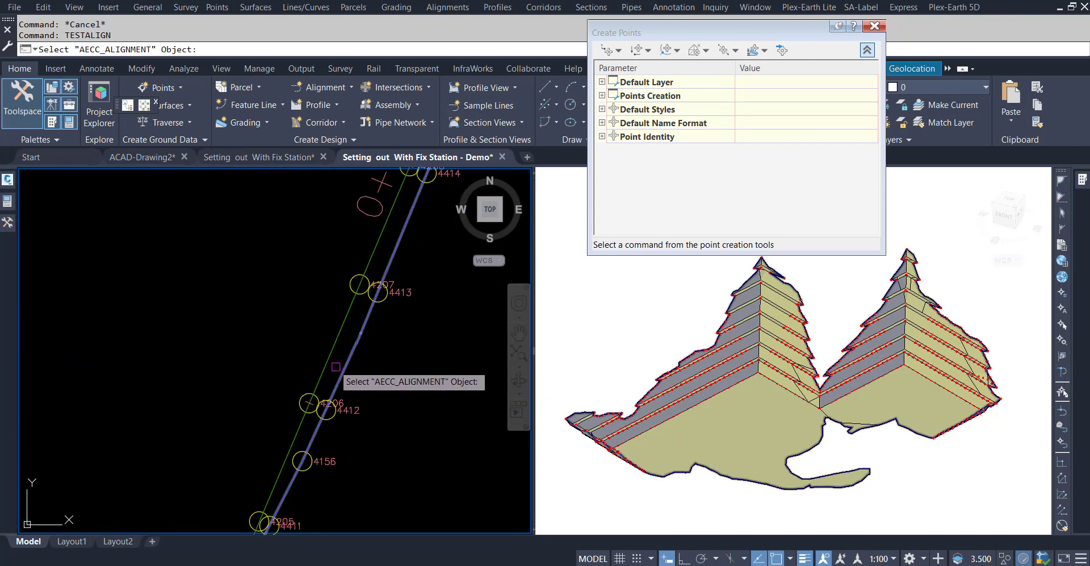
scroll(344, 361, up, 1)
click(342, 362)
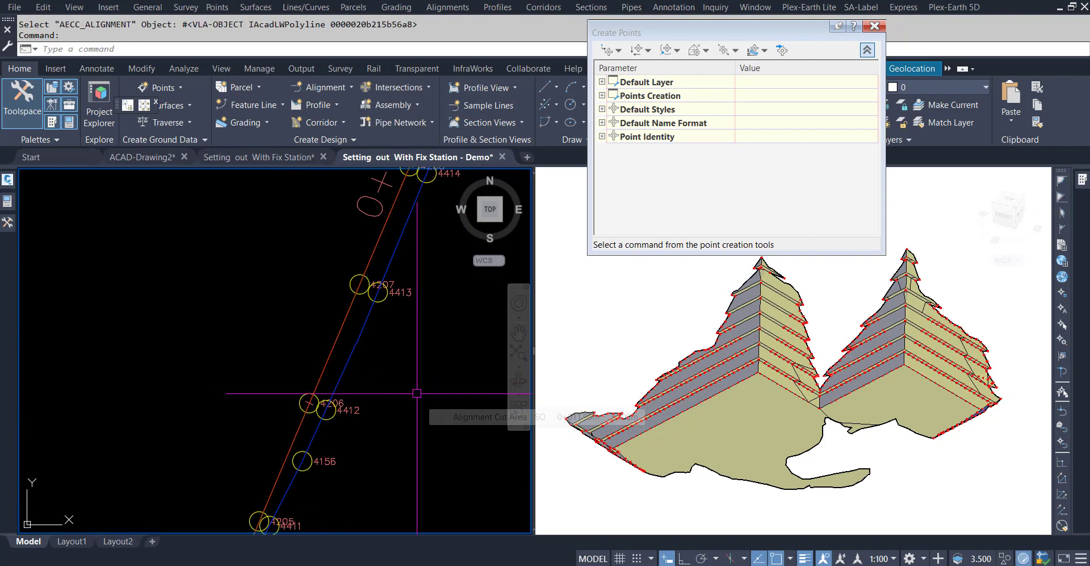
scroll(417, 393, down, 3)
scroll(378, 397, down, 2)
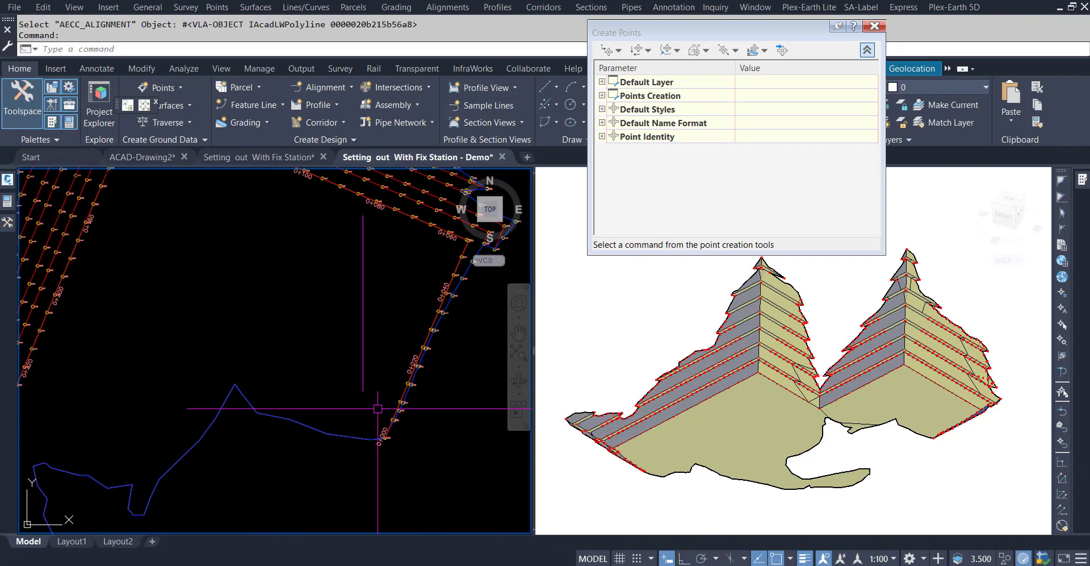
scroll(347, 356, up, 1)
scroll(347, 357, down, 3)
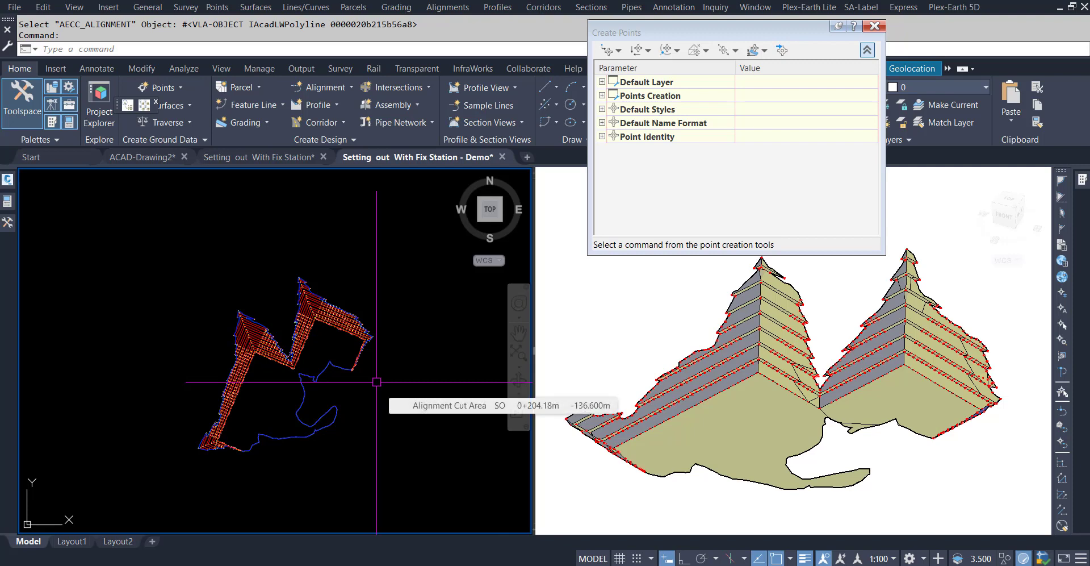
- Start the ALAA01 numbering routine and pick the extracted alignment polyline as path
text(ALA)
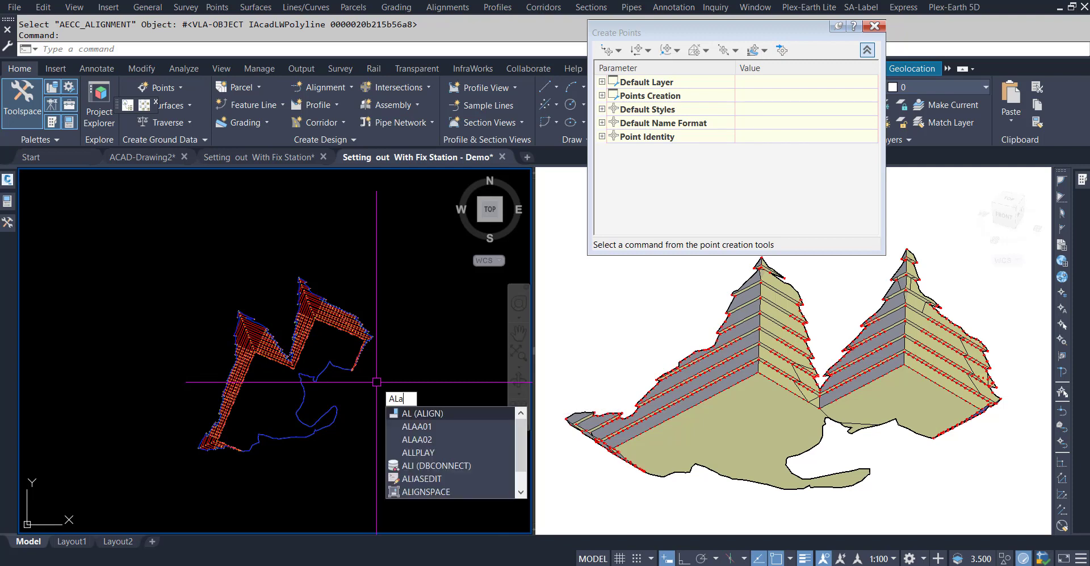
text(A)
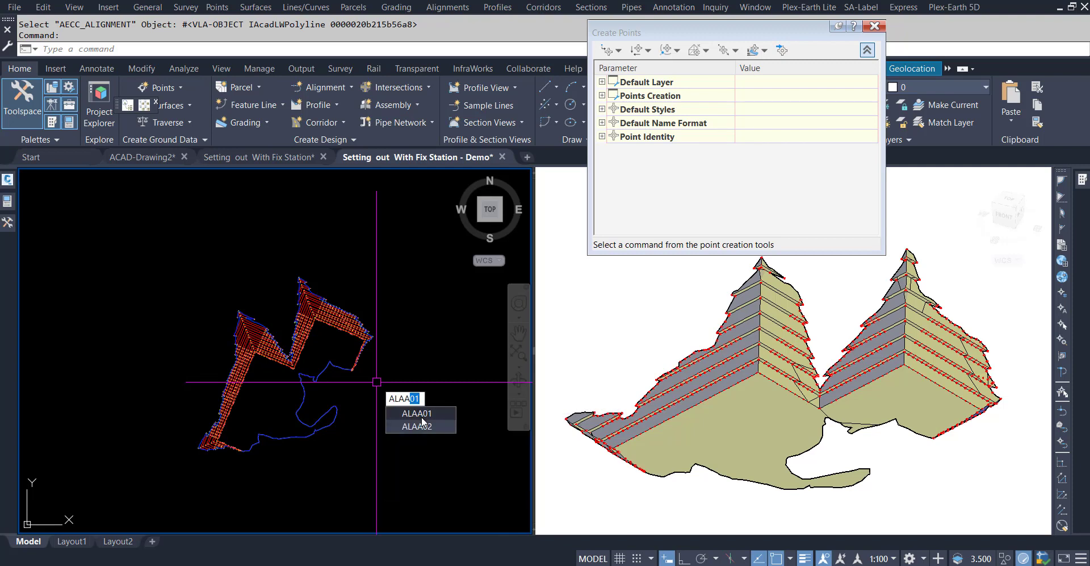
click(421, 413)
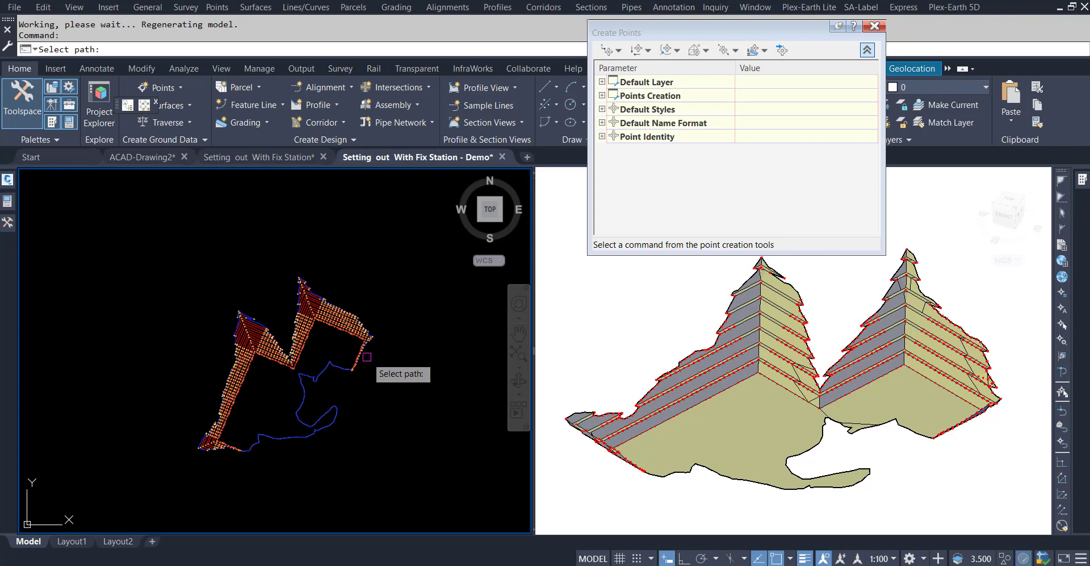
scroll(365, 353, up, 3)
scroll(347, 386, up, 5)
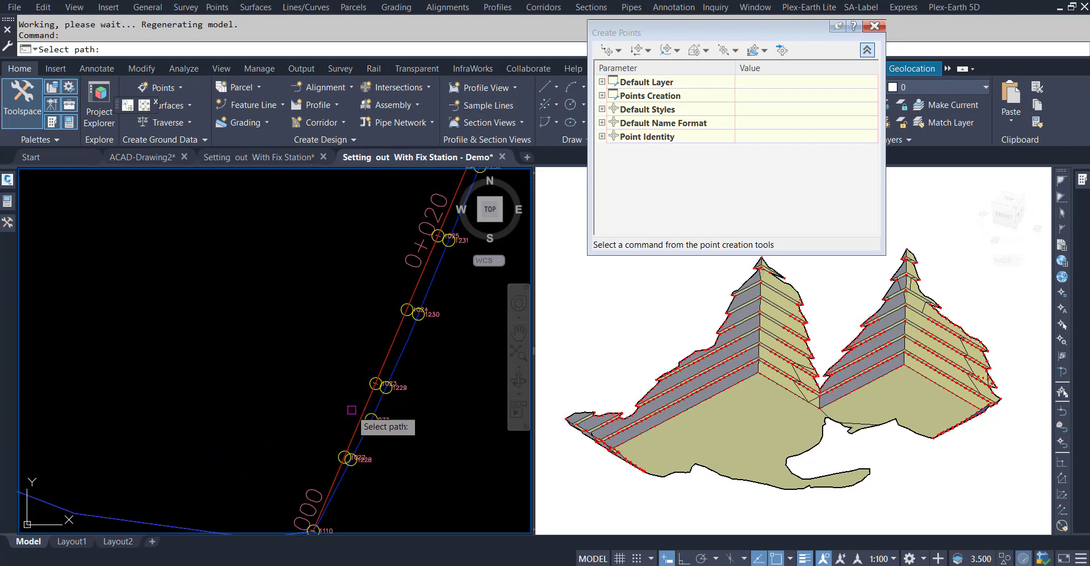
click(358, 424)
- Window-select all 815 cut-area points and confirm to finish the renumbering
scroll(324, 315, down, 3)
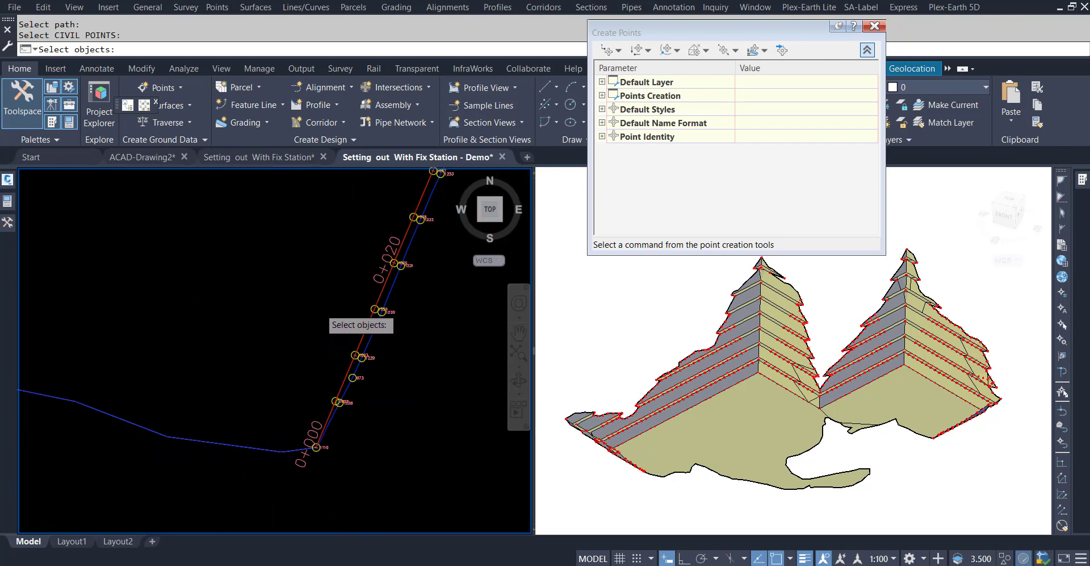
scroll(319, 311, down, 2)
scroll(327, 355, down, 1)
scroll(307, 349, down, 3)
scroll(350, 285, down, 2)
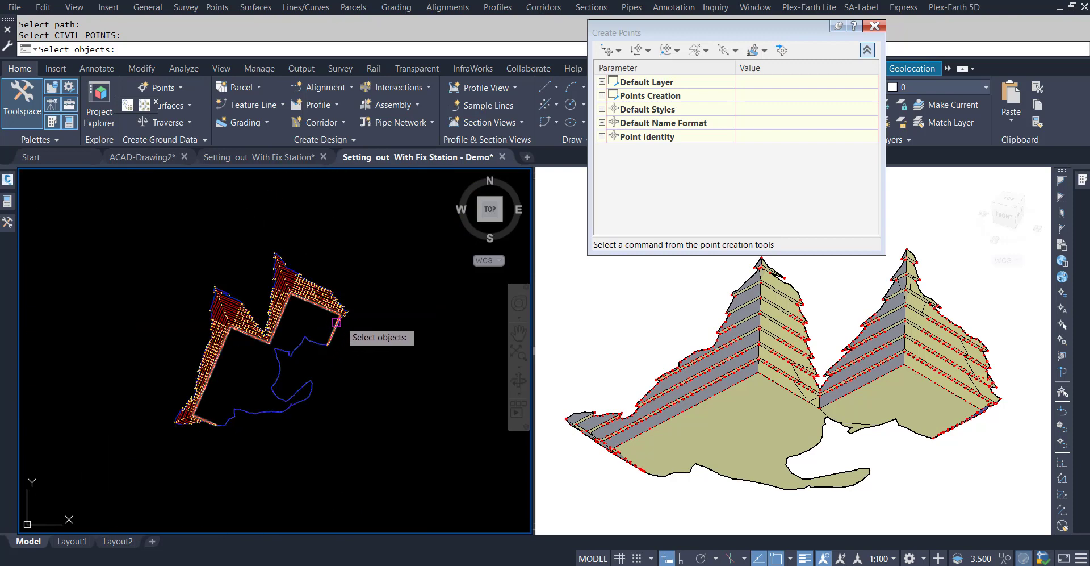
click(406, 219)
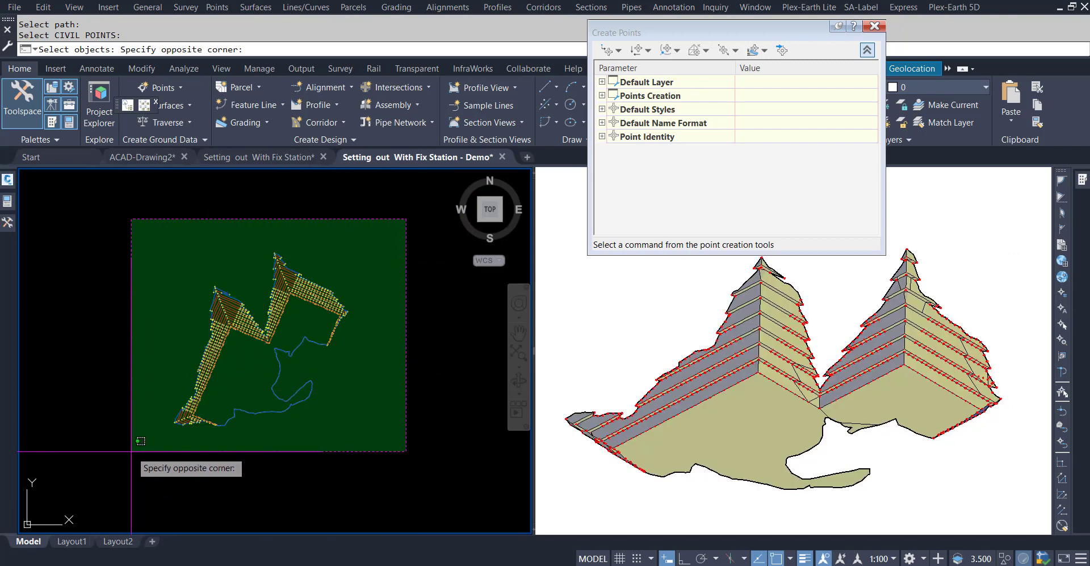
click(167, 454)
key(Return)
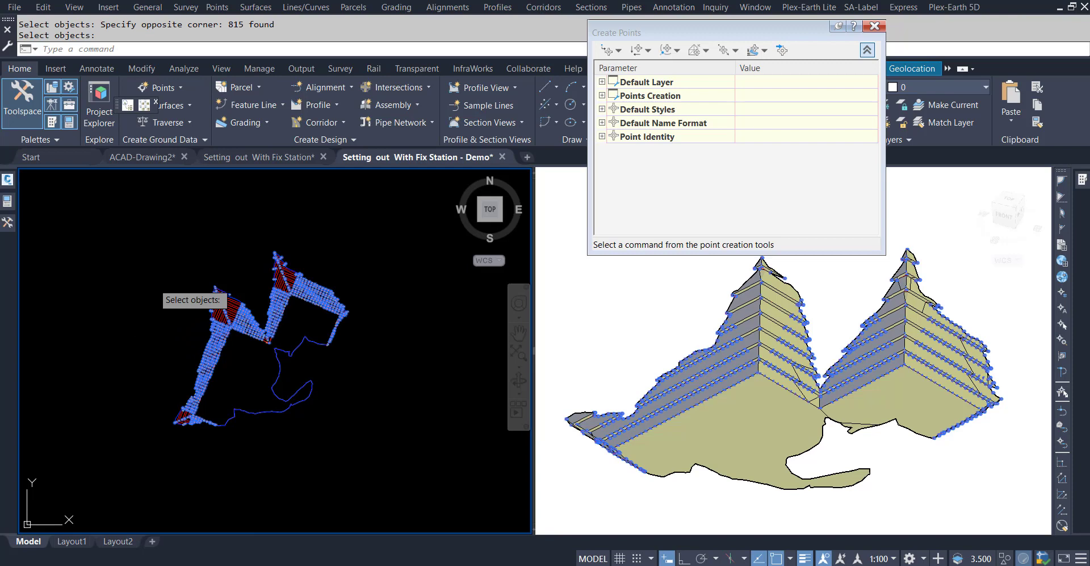
key(Return)
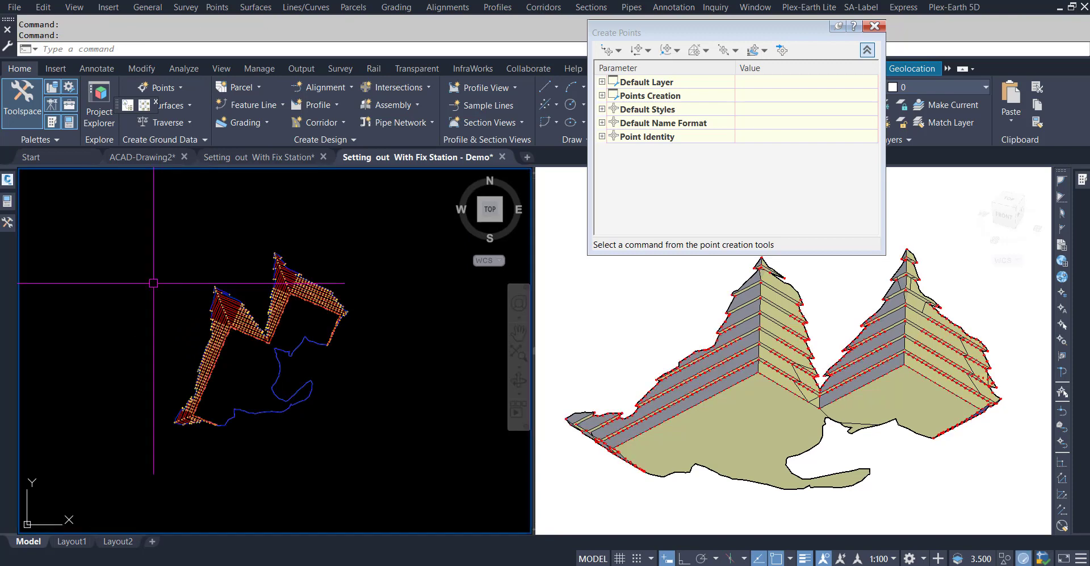
- Zoom around the grid to check the renumbered labels, such as 807–815 near 0+510
scroll(313, 283, up, 5)
scroll(313, 282, up, 2)
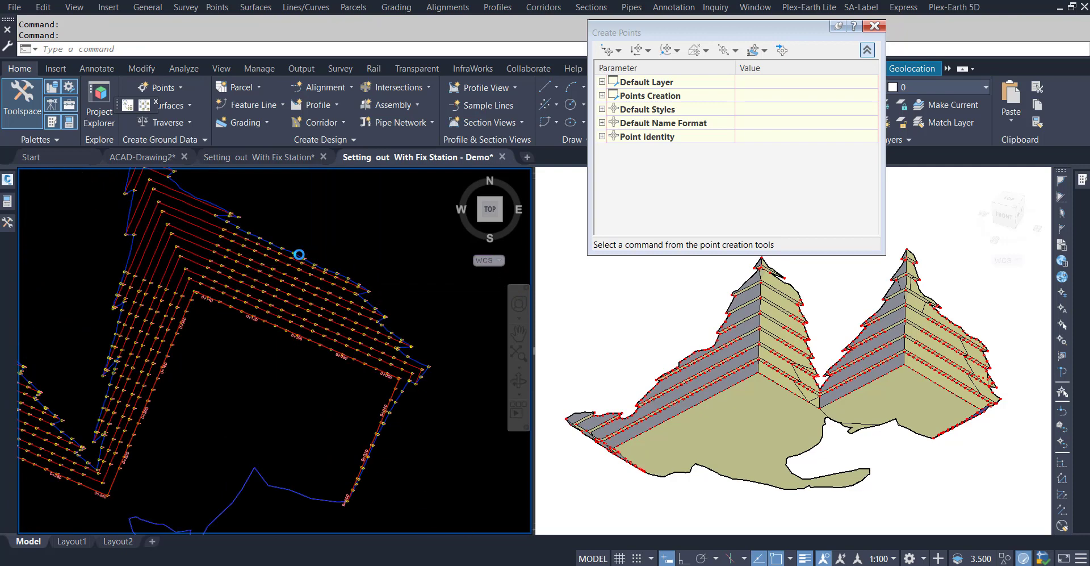
scroll(324, 281, up, 3)
scroll(341, 277, up, 4)
scroll(362, 273, up, 1)
scroll(361, 273, down, 1)
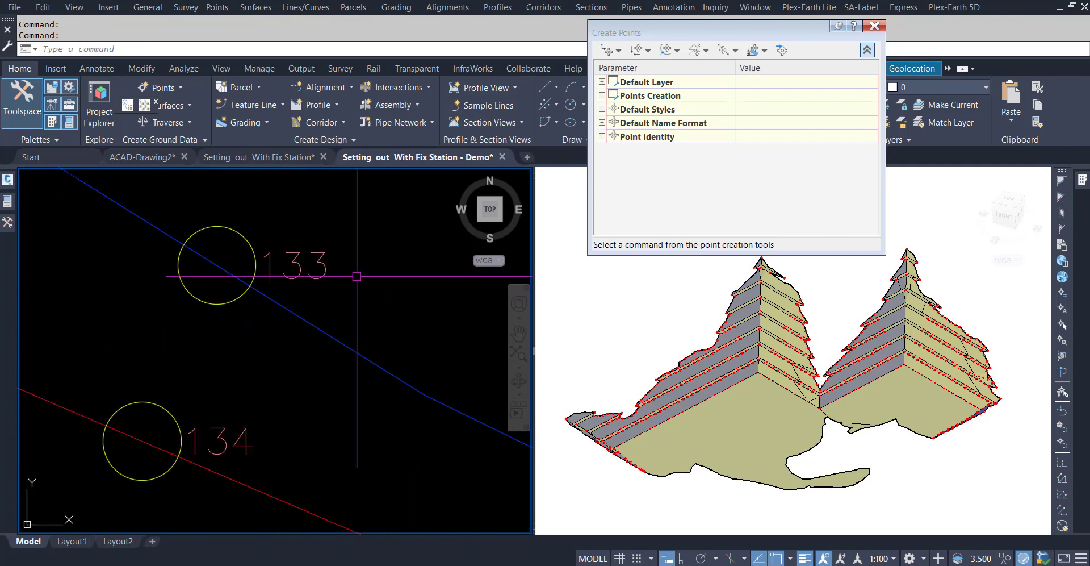
scroll(358, 278, down, 2)
scroll(340, 340, down, 3)
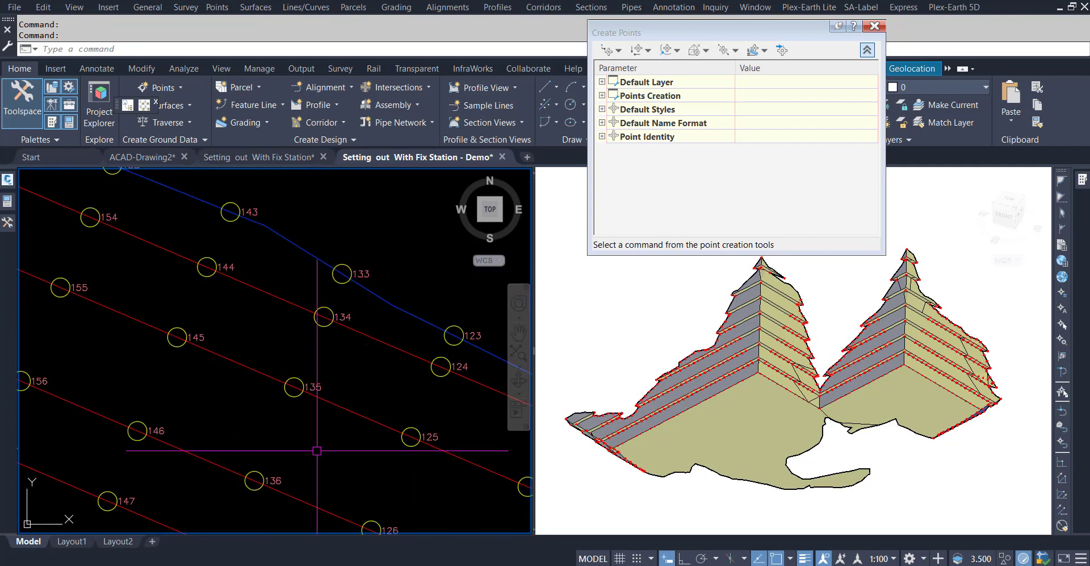
scroll(341, 317, down, 3)
scroll(344, 347, down, 1)
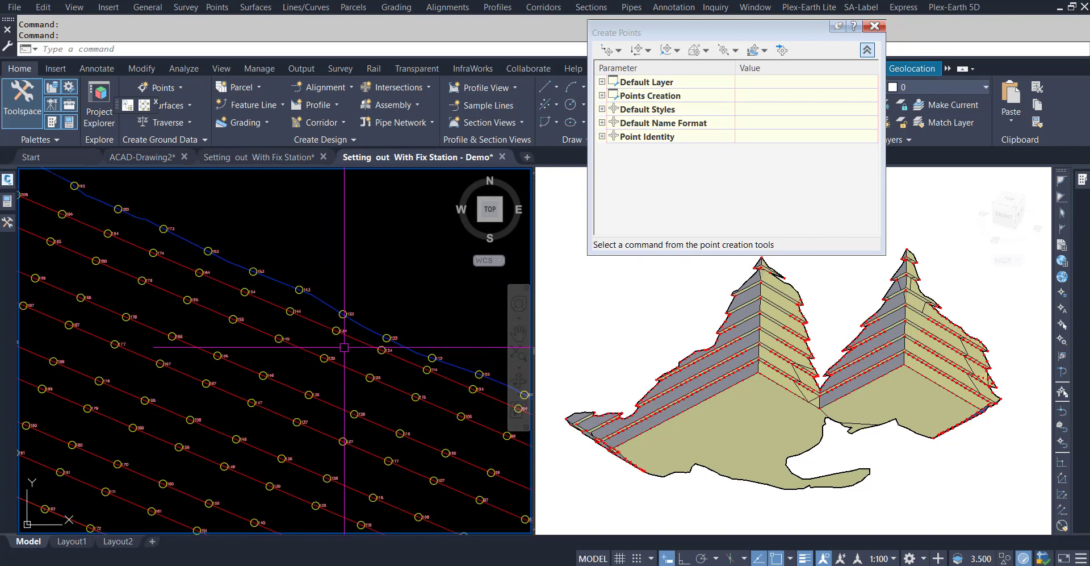
scroll(344, 347, down, 3)
scroll(371, 276, down, 1)
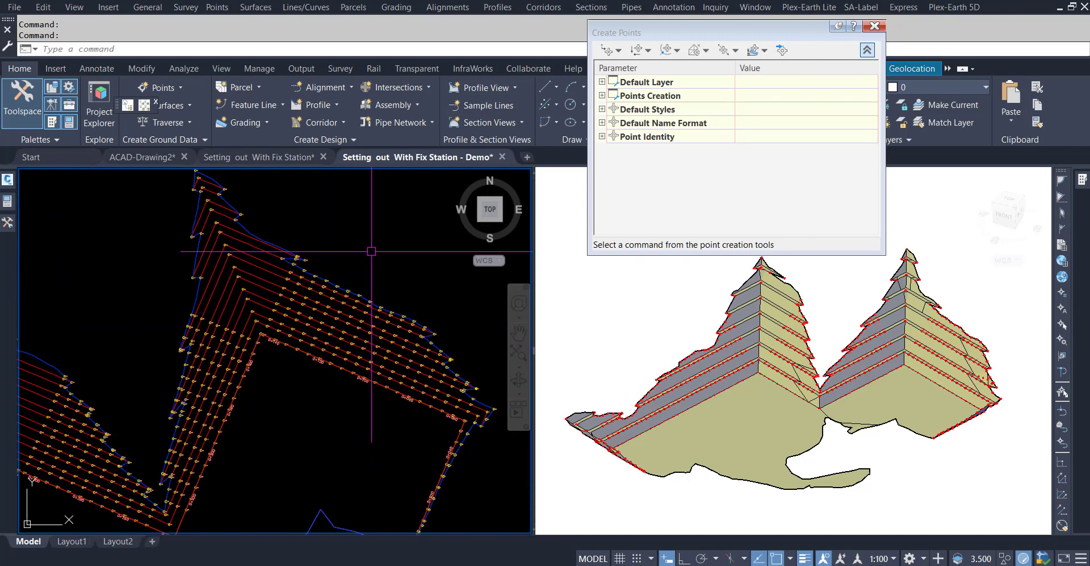
scroll(372, 251, down, 2)
key(Escape)
key(Escape)
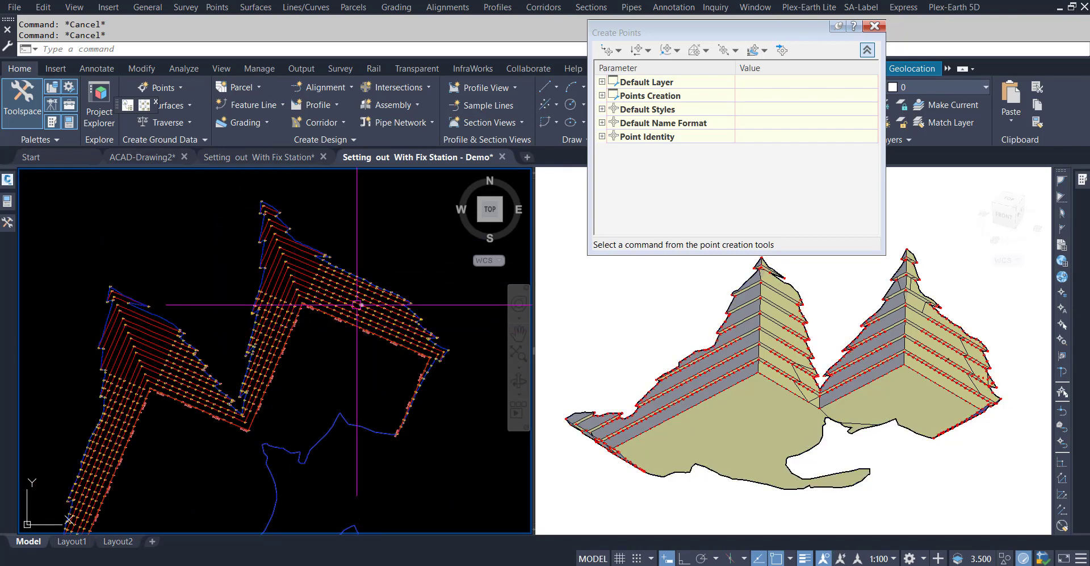
scroll(349, 301, up, 5)
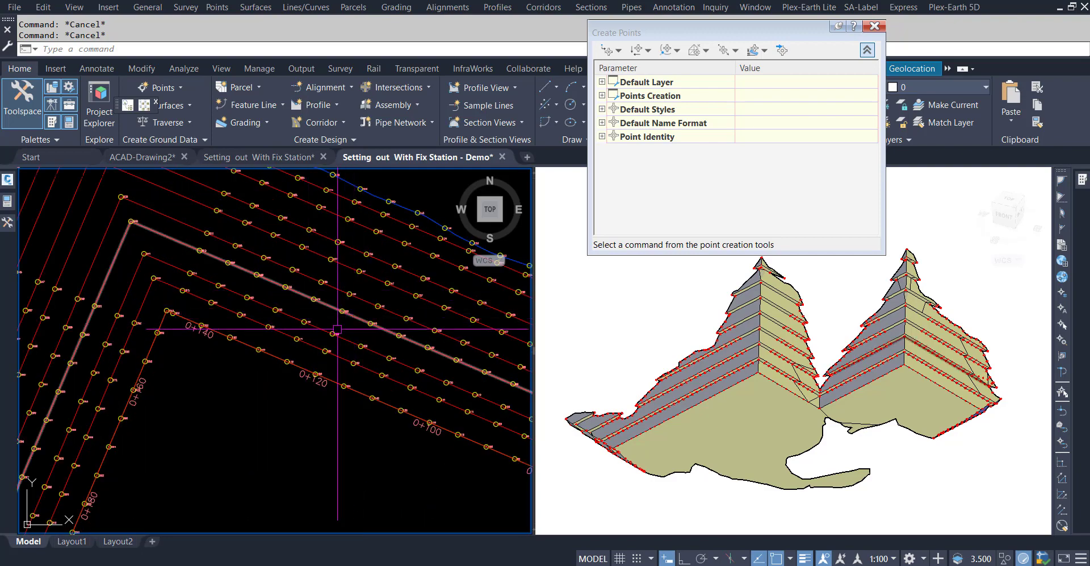
scroll(332, 318, up, 2)
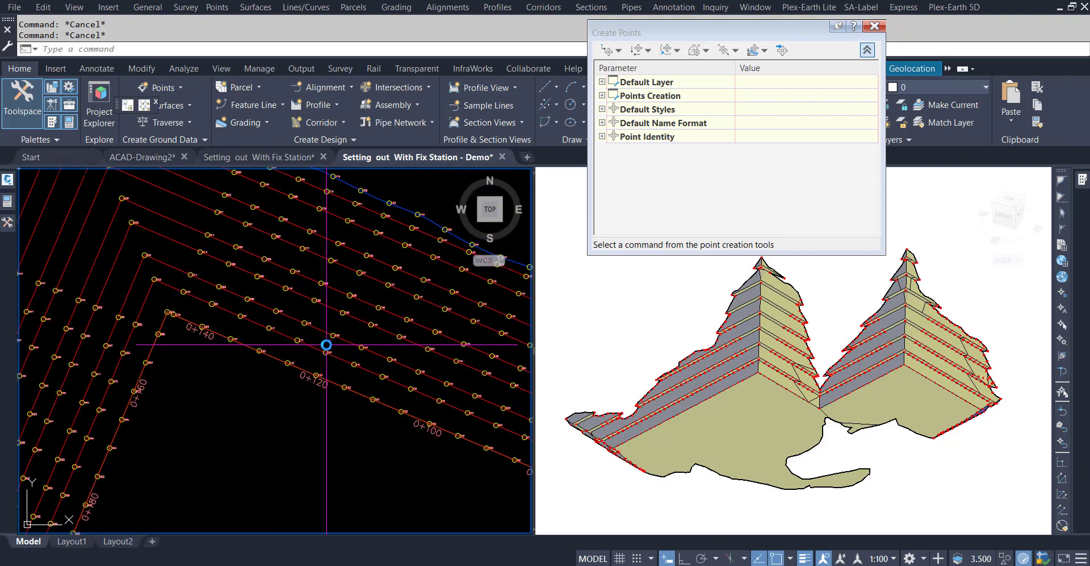
scroll(335, 363, up, 3)
scroll(335, 363, down, 1)
scroll(335, 363, down, 3)
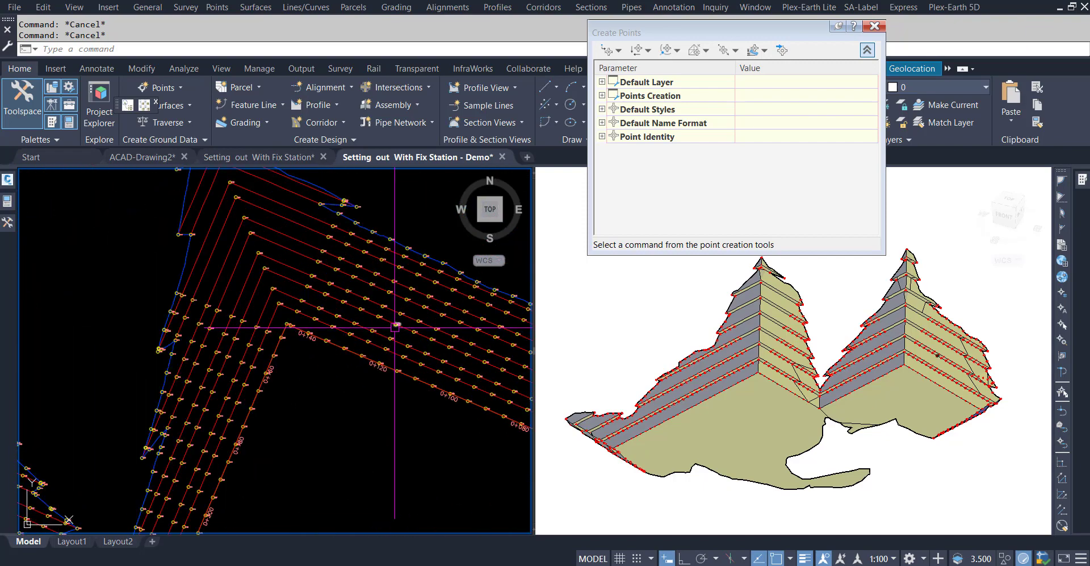
scroll(295, 284, down, 2)
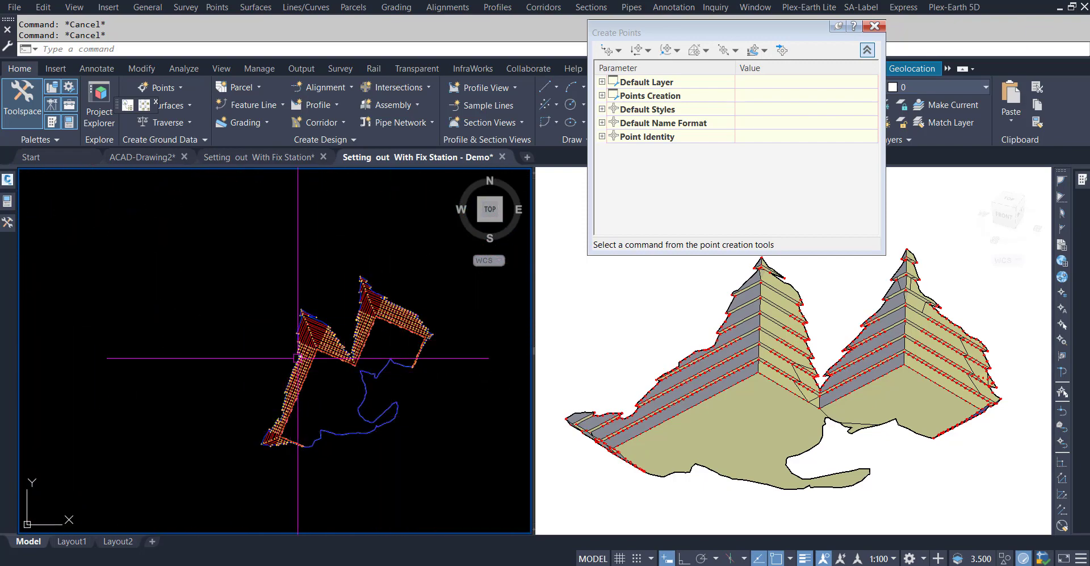
scroll(281, 420, up, 3)
scroll(294, 456, up, 2)
scroll(294, 456, up, 2)
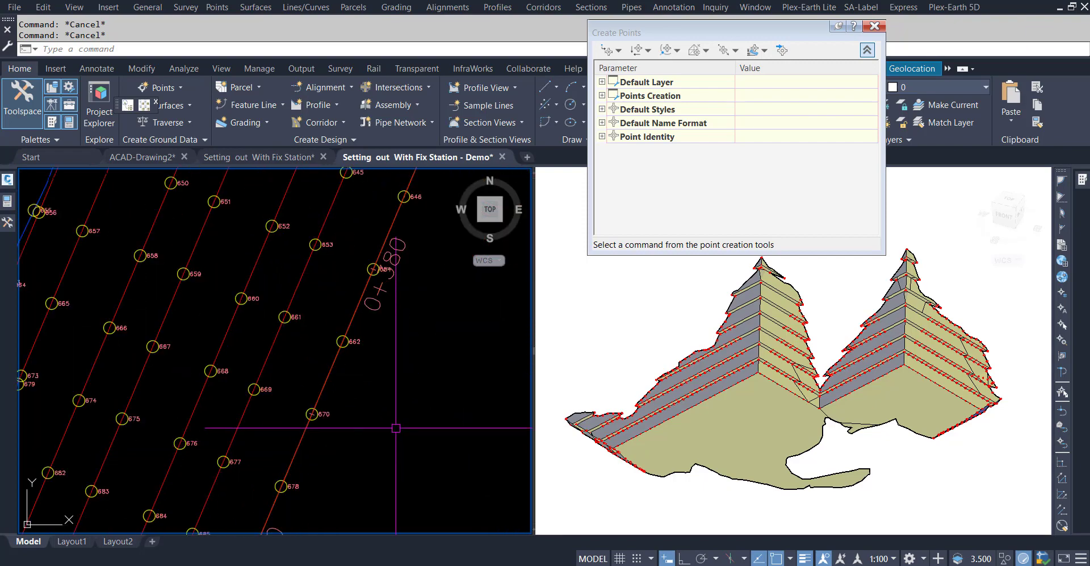
scroll(170, 347, up, 2)
scroll(167, 342, up, 5)
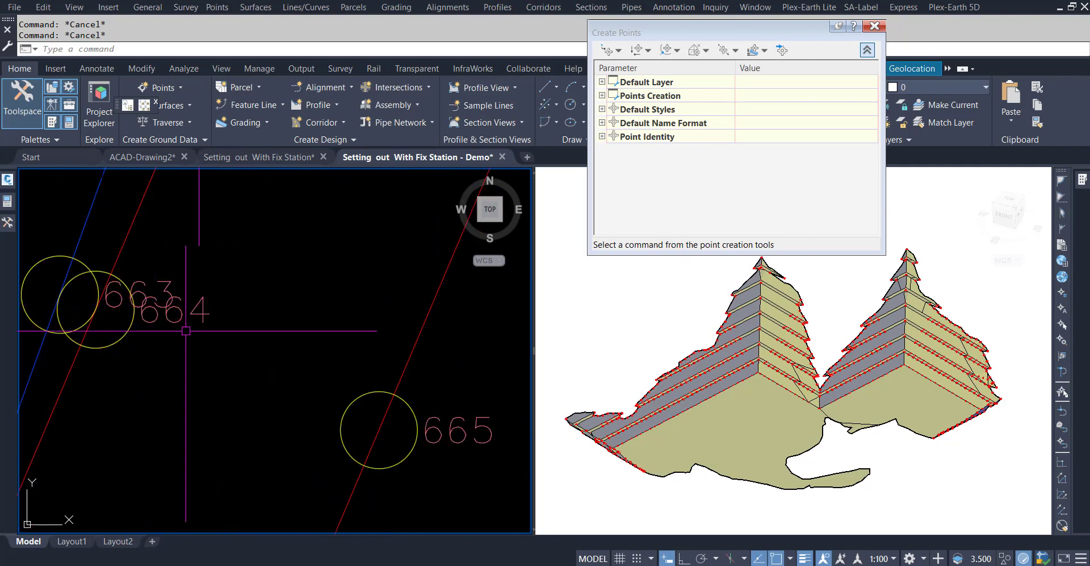
scroll(220, 344, down, 3)
scroll(221, 345, down, 2)
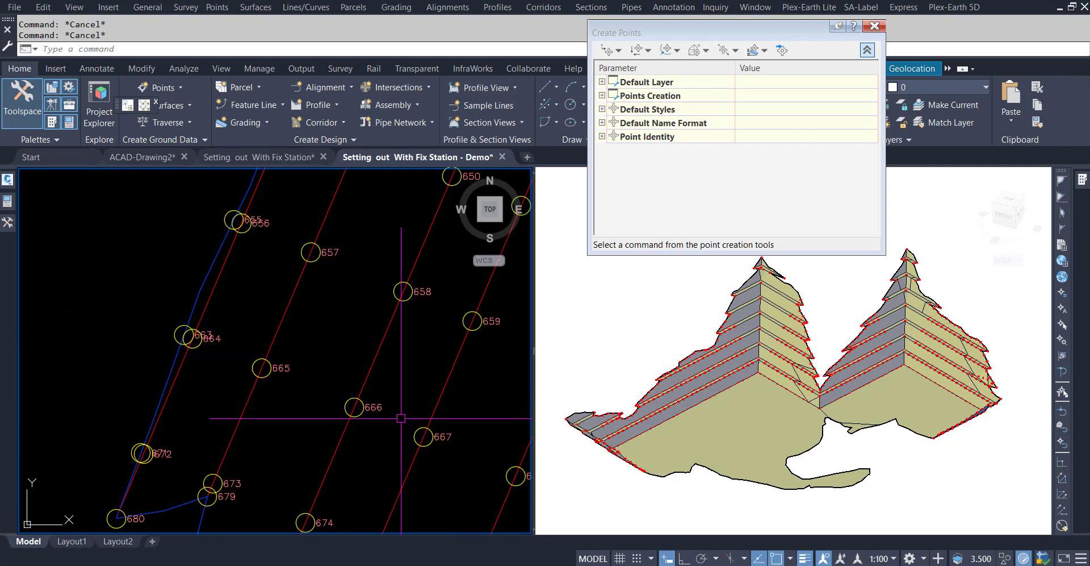
scroll(401, 418, down, 2)
scroll(400, 426, down, 1)
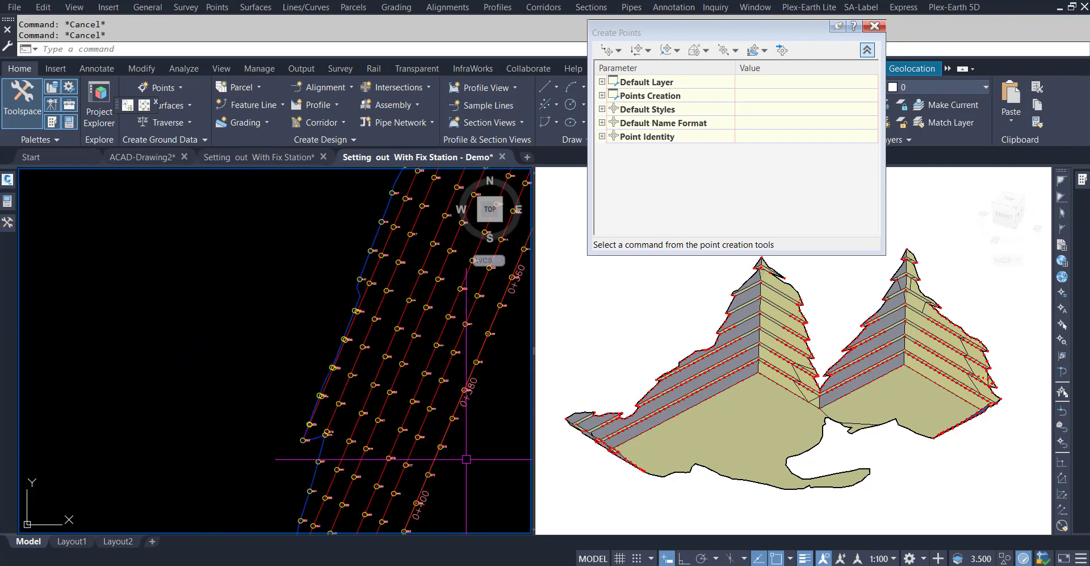
scroll(214, 383, down, 1)
scroll(214, 382, down, 2)
scroll(189, 365, down, 2)
scroll(179, 361, down, 1)
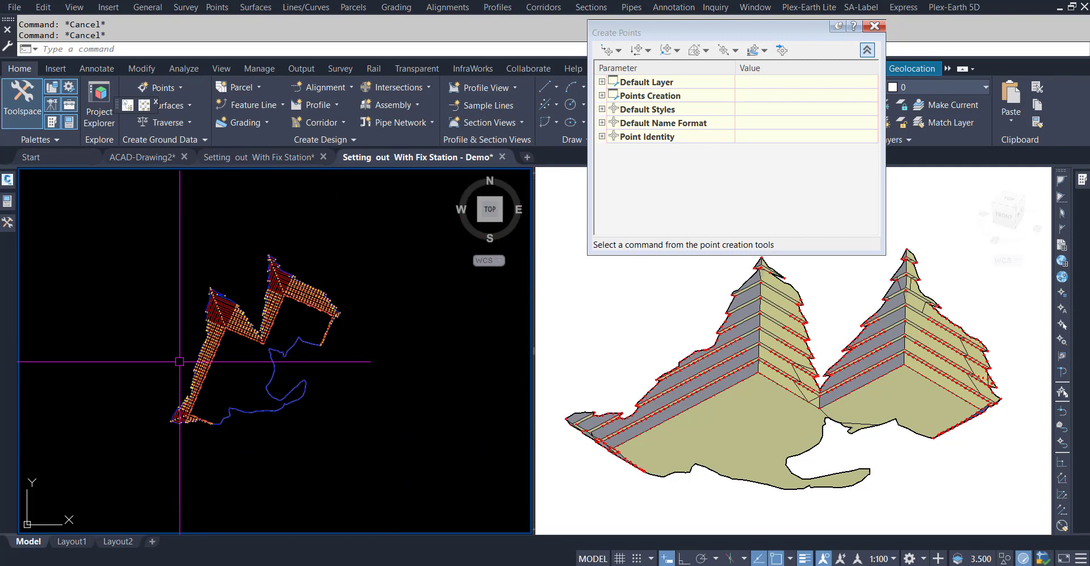
- Bring up the Toolbox Reports Manager showing the Points reports
click(7, 222)
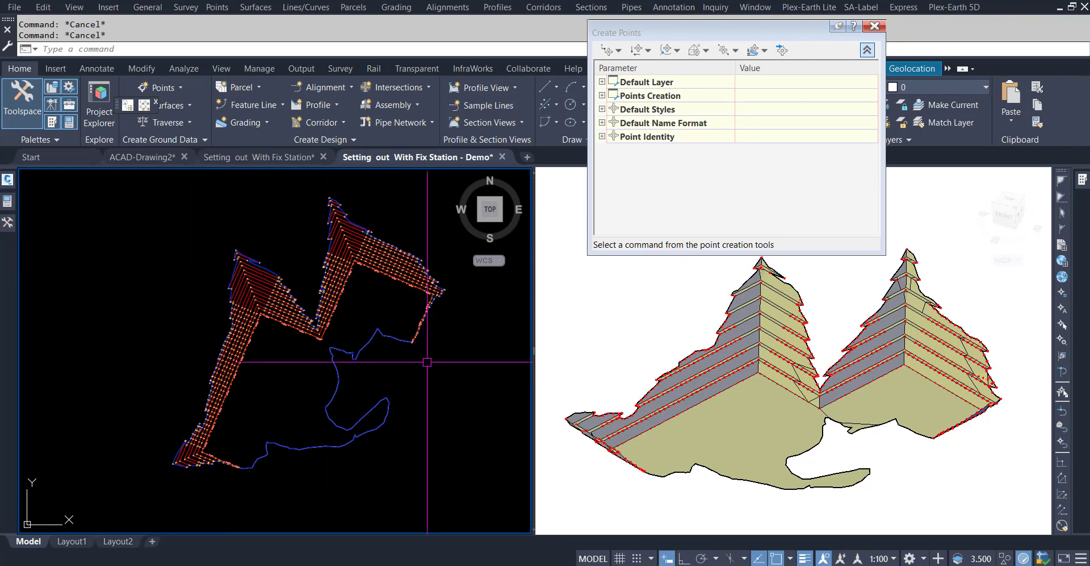
scroll(228, 472, up, 2)
scroll(228, 472, up, 3)
scroll(281, 449, up, 3)
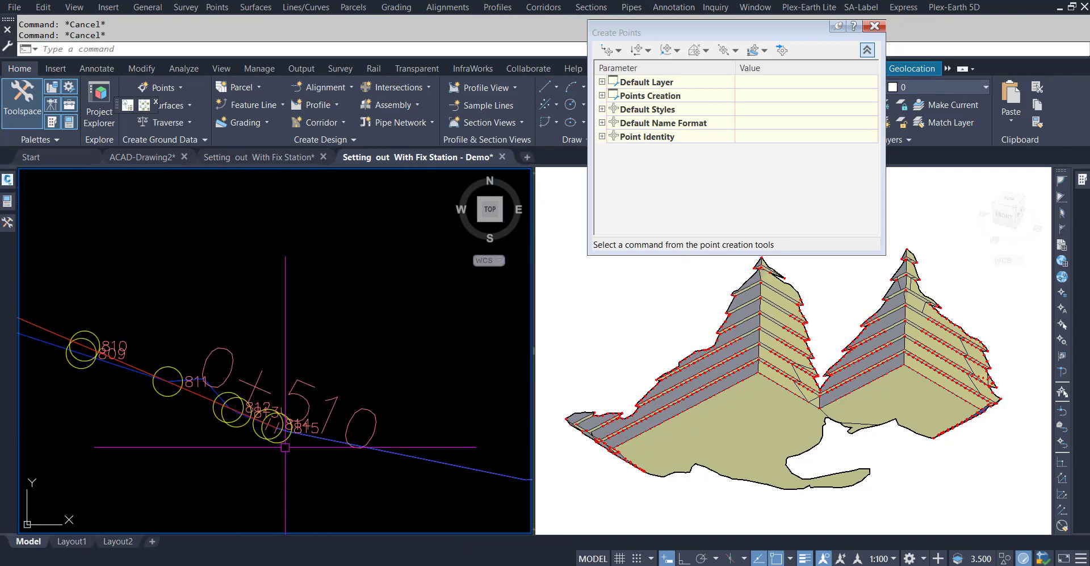
scroll(301, 444, up, 3)
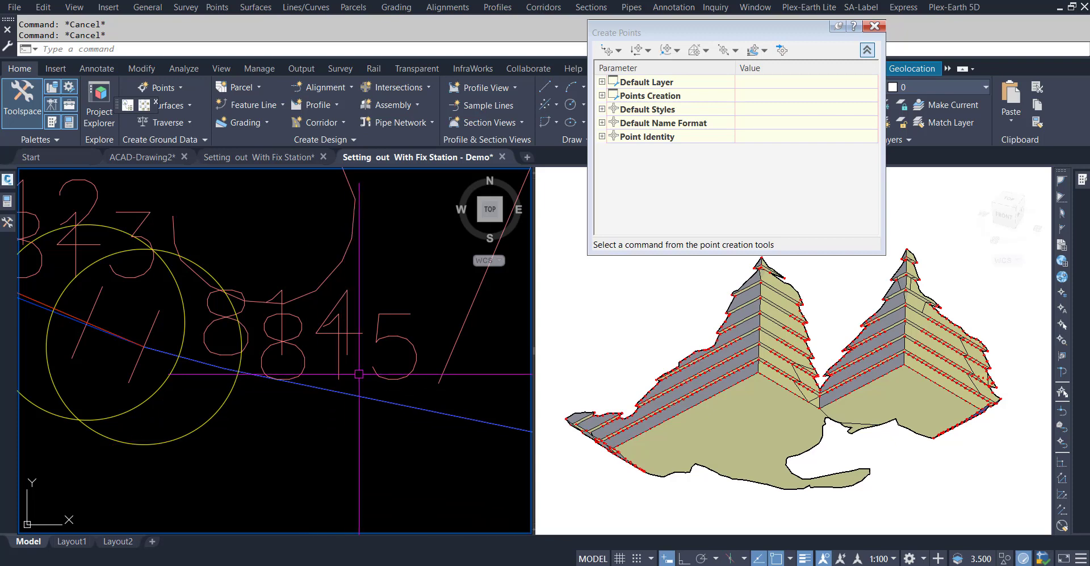
scroll(340, 358, up, 3)
scroll(339, 358, down, 2)
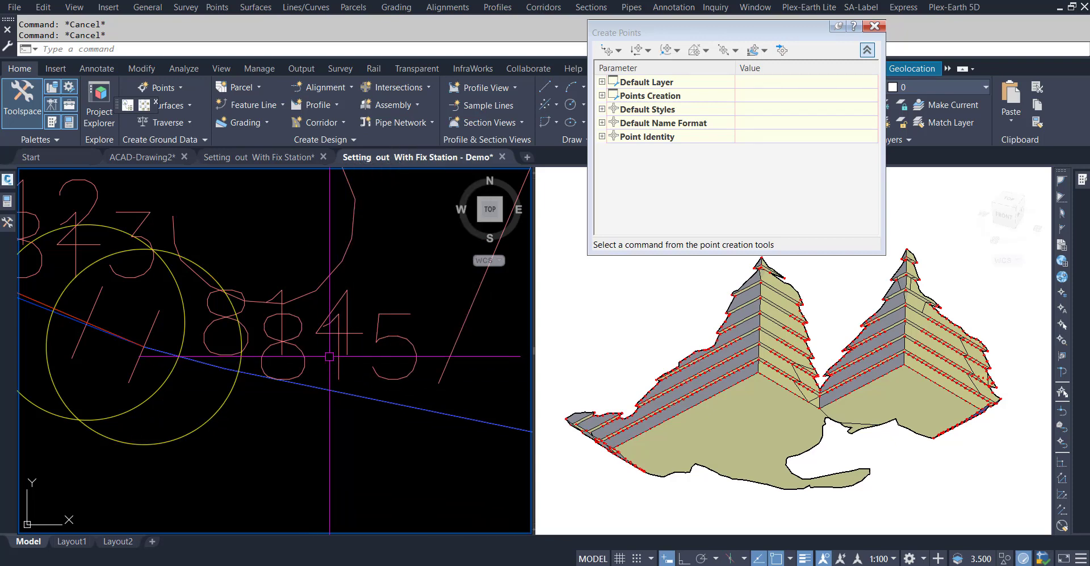
scroll(356, 368, down, 1)
scroll(355, 367, down, 2)
scroll(348, 372, down, 2)
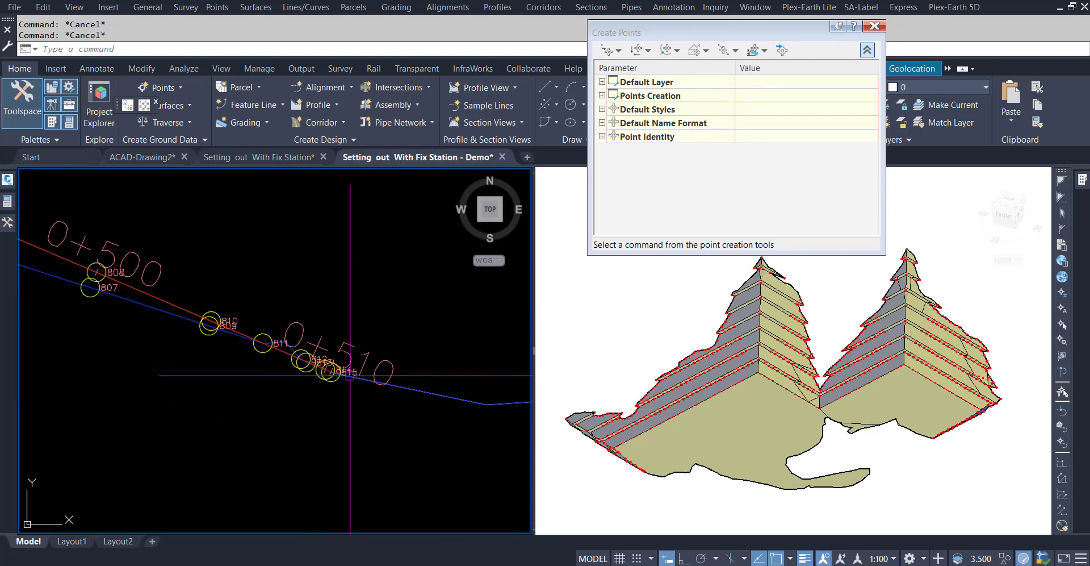
scroll(348, 375, down, 2)
scroll(272, 398, down, 3)
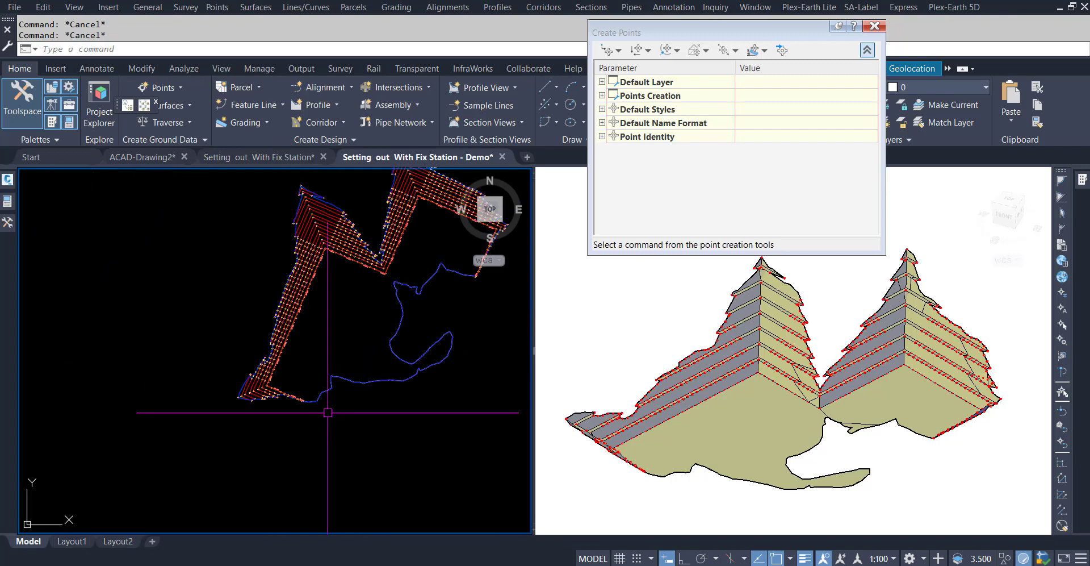
- Create the Station Offset to Points report for Alignment Cut Area, points 1–815
click(8, 222)
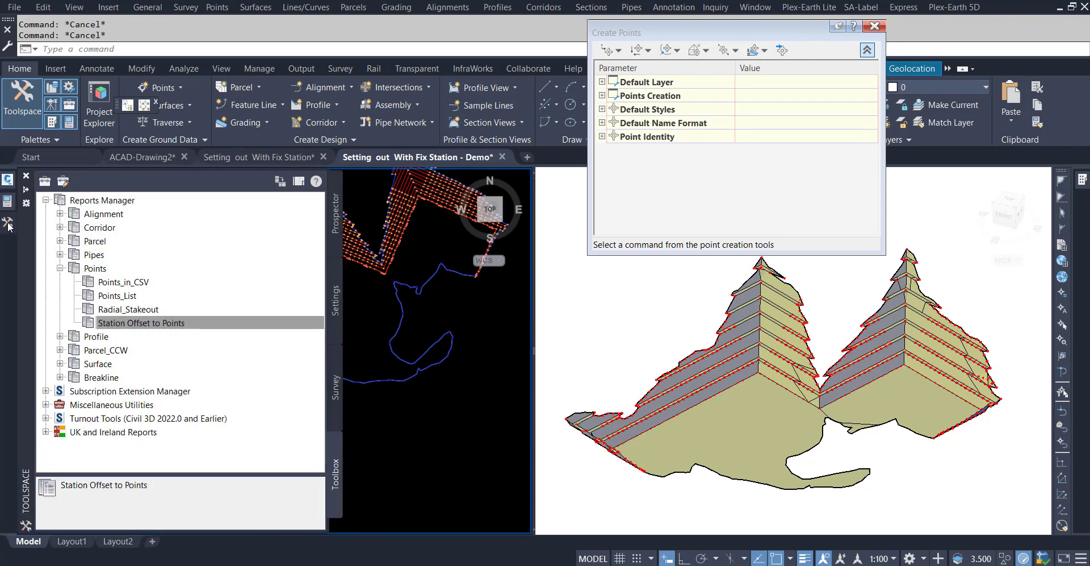
right_click(129, 325)
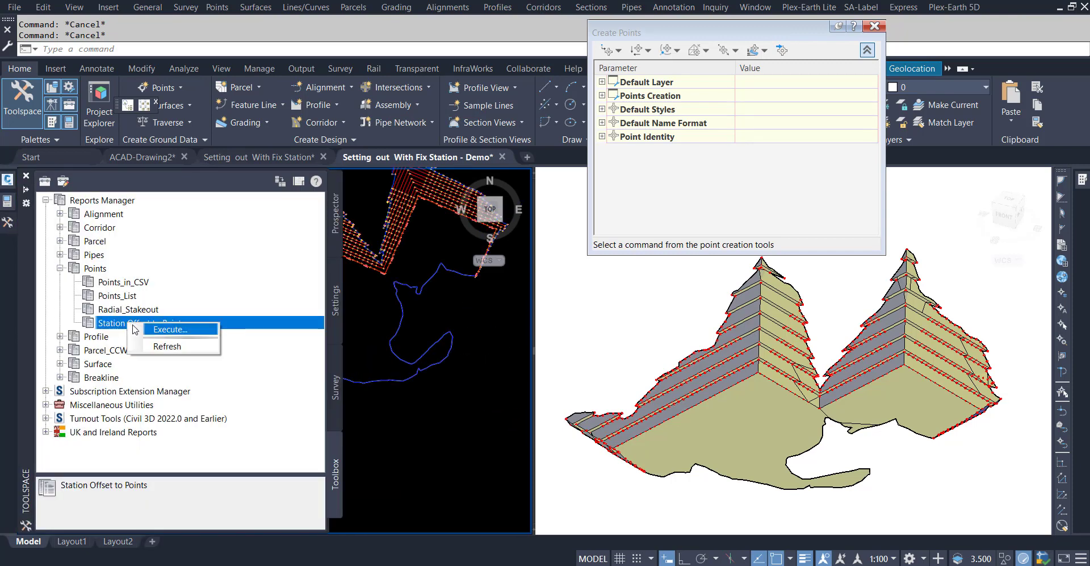
click(159, 328)
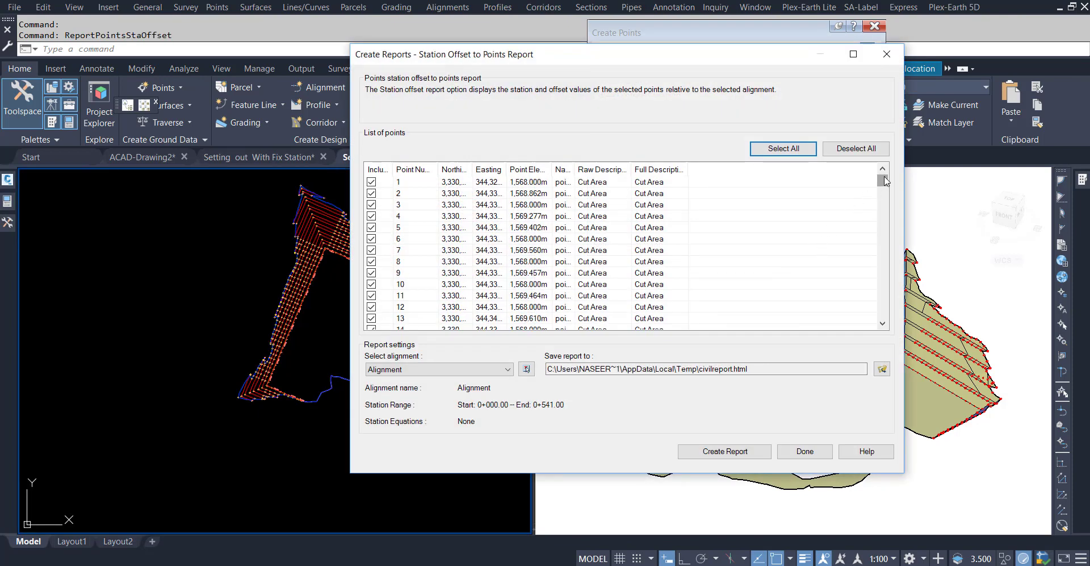
click(507, 370)
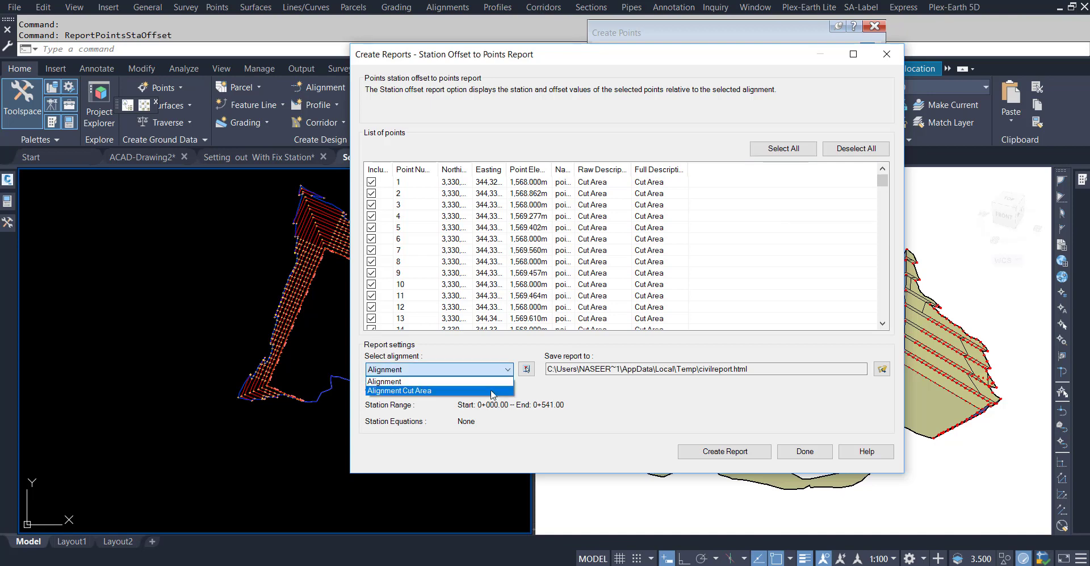
click(490, 393)
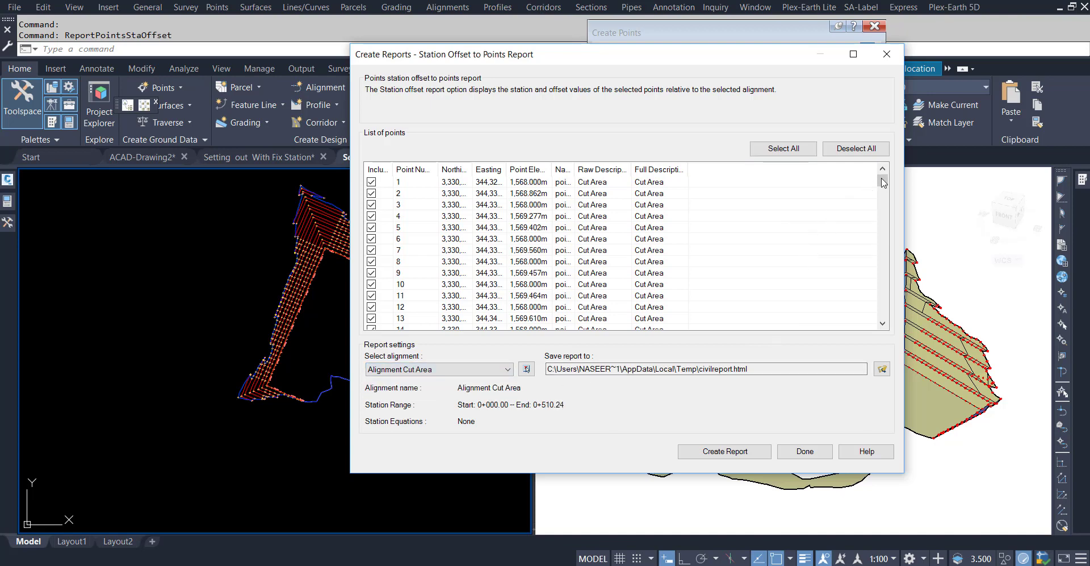
drag(883, 182, 892, 324)
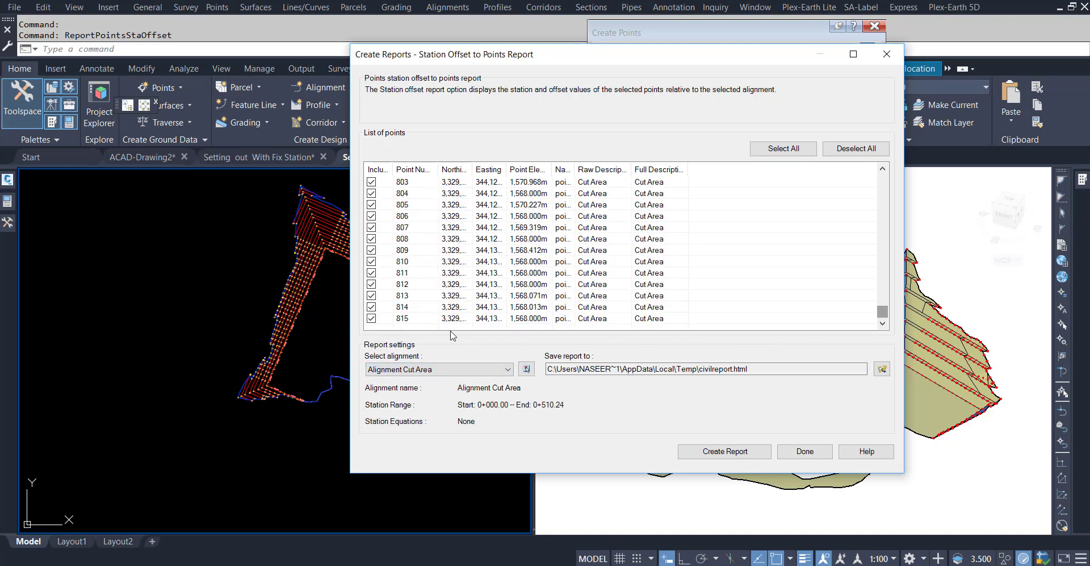
click(703, 452)
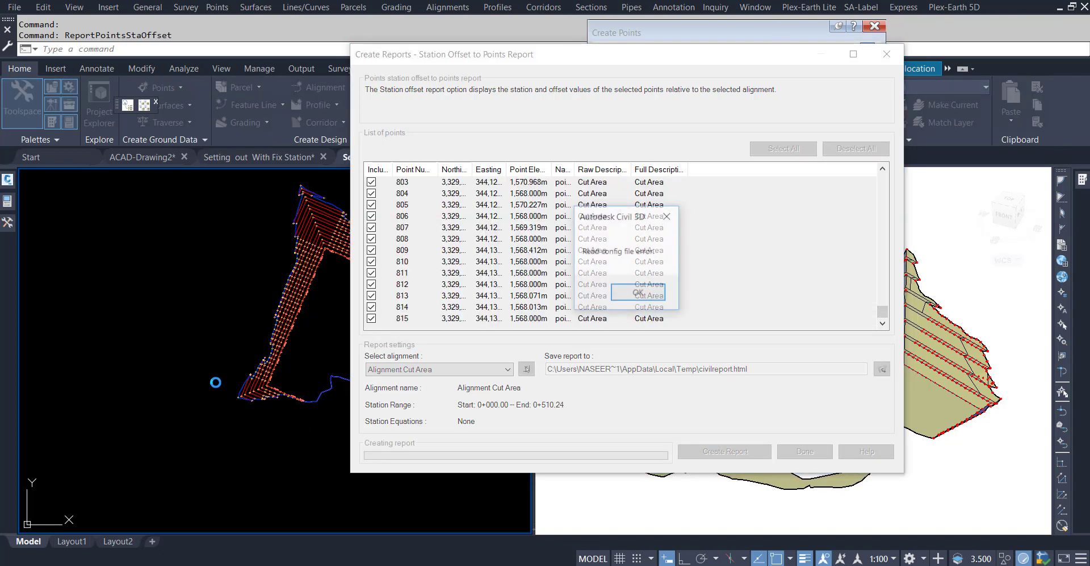
- Dismiss the config file error and select the entire report page in Chrome
click(638, 293)
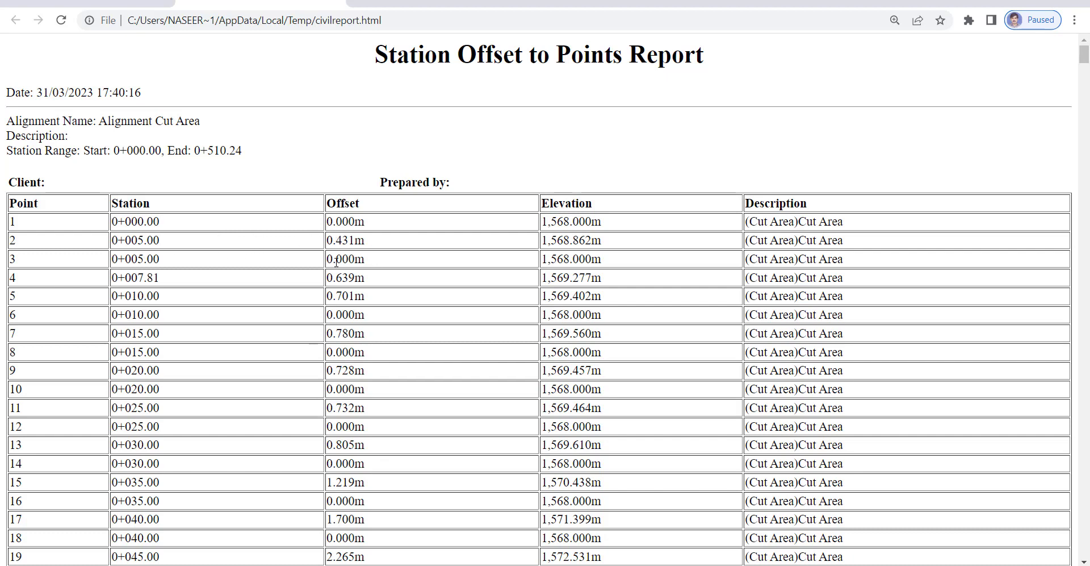
scroll(336, 262, down, 2)
scroll(339, 304, down, 3)
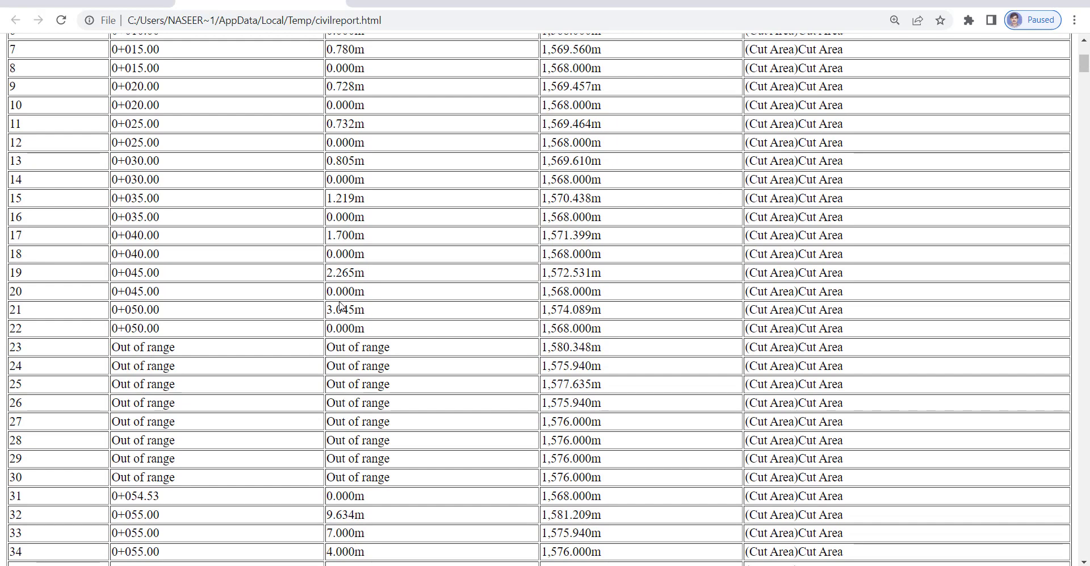
scroll(182, 384, down, 1)
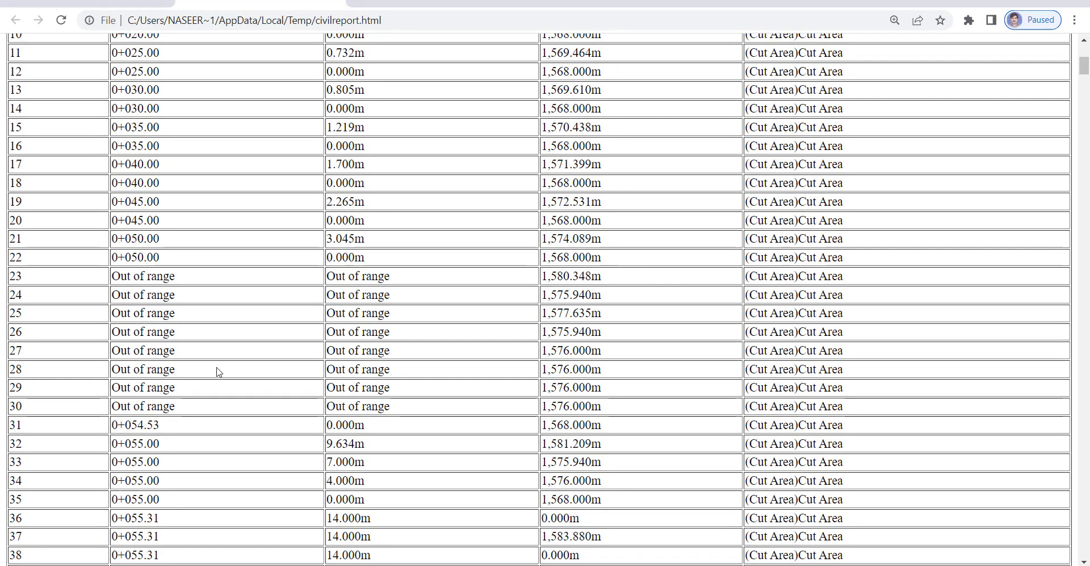
scroll(279, 349, down, 1)
scroll(279, 348, up, 8)
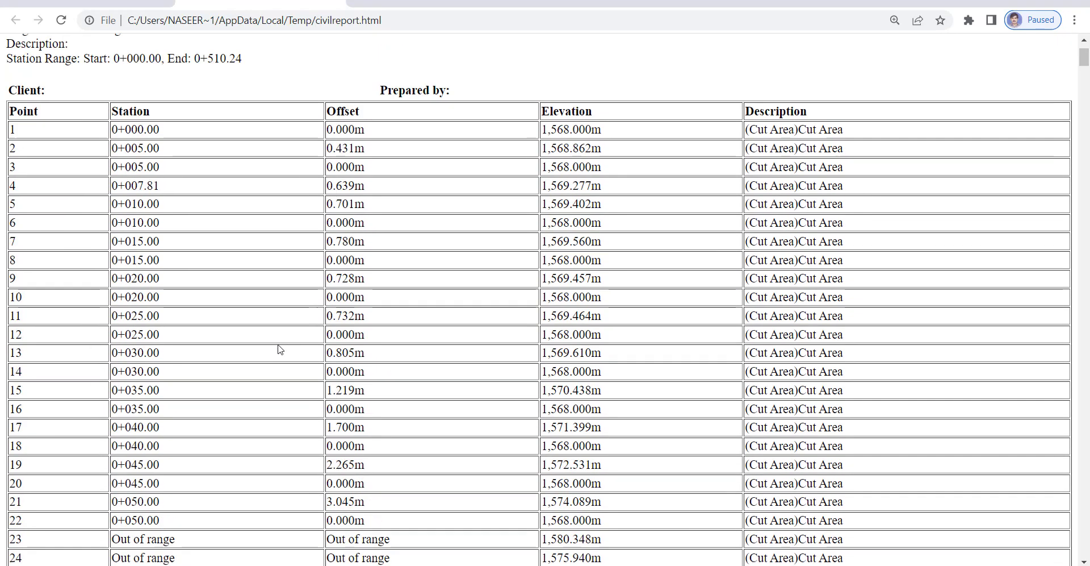
key(ctrl+a)
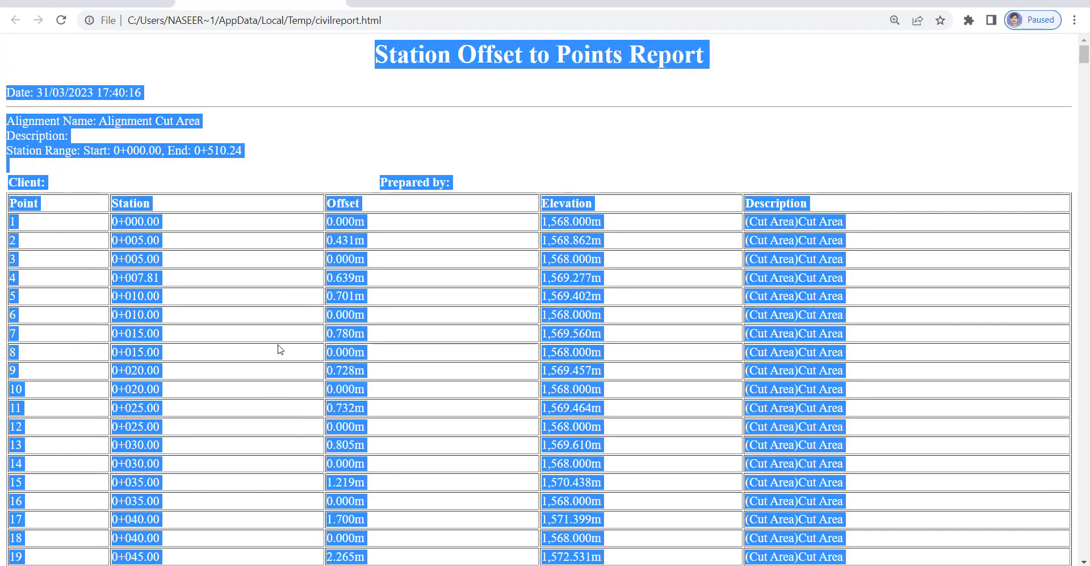
- Paste the report into Sheet1 of a new Excel workbook
key(alt+Tab)
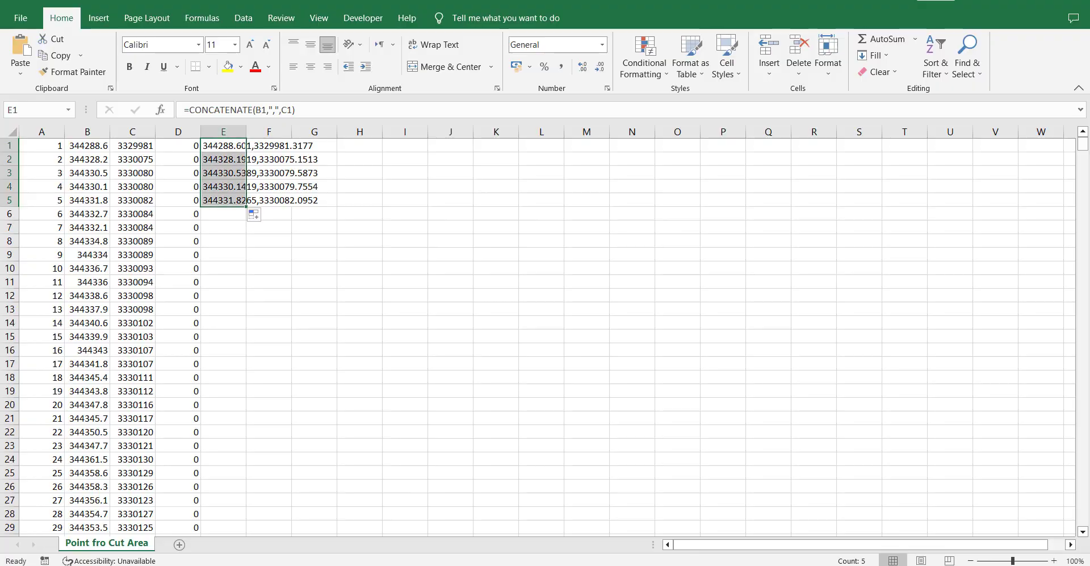
click(339, 392)
key(ctrl+n)
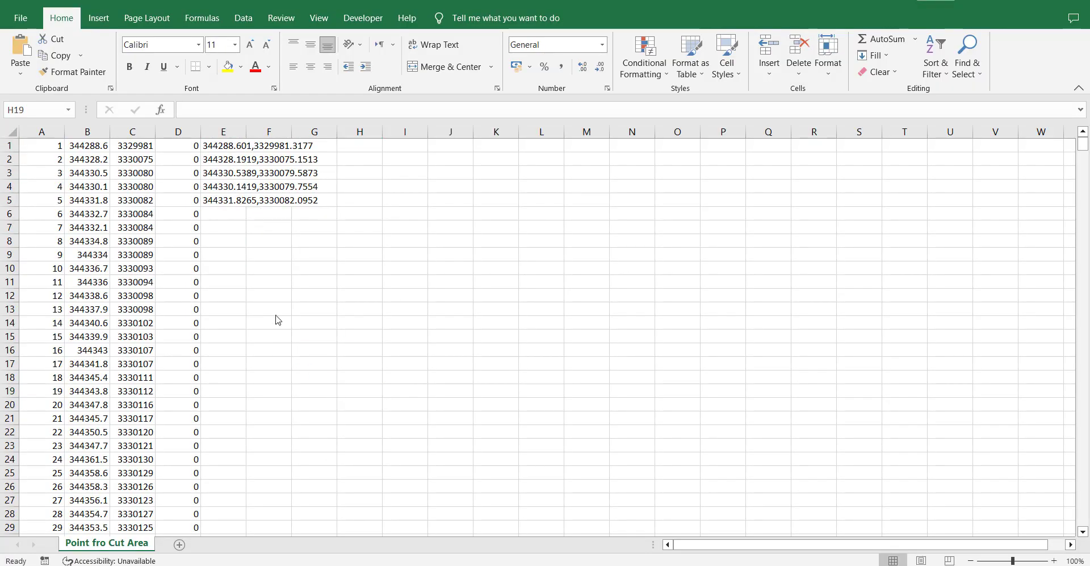
key(ctrl+v)
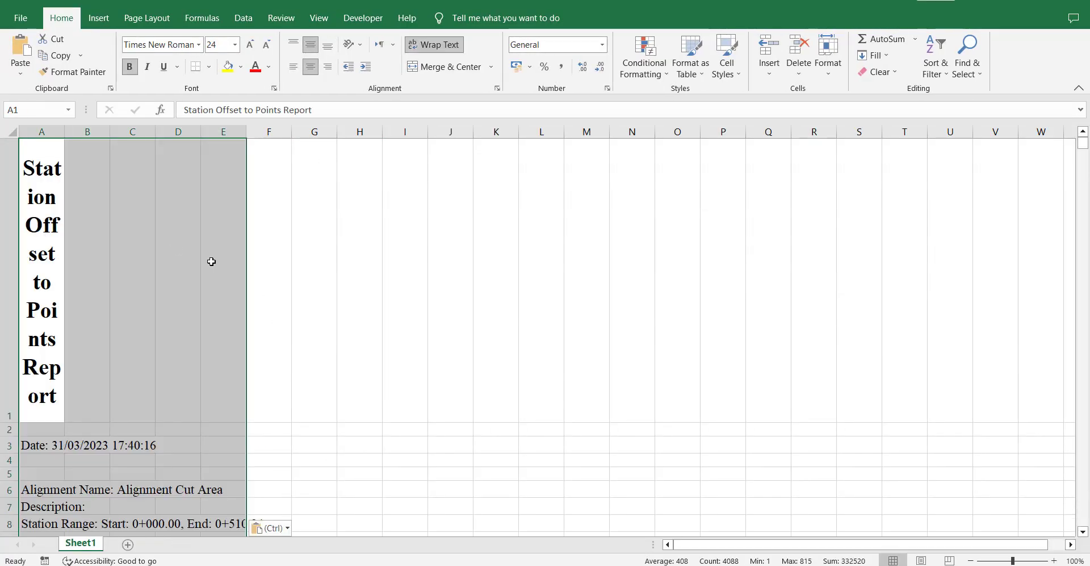
click(122, 258)
scroll(163, 331, down, 2)
- Delete the report header rows 1–11 so the Point–Description table starts at row 1
scroll(221, 340, down, 1)
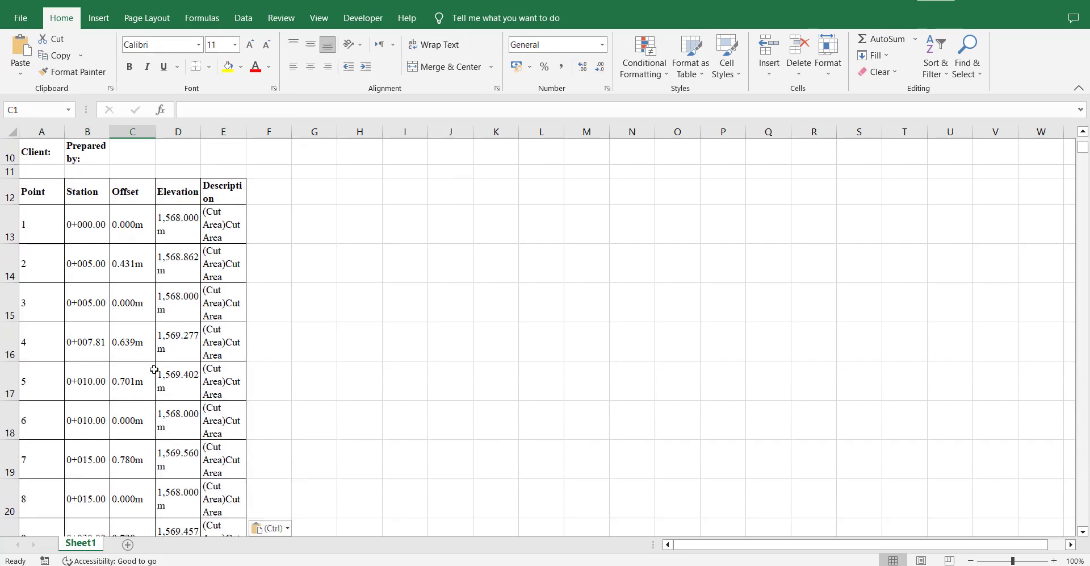
scroll(63, 255, up, 1)
click(12, 223)
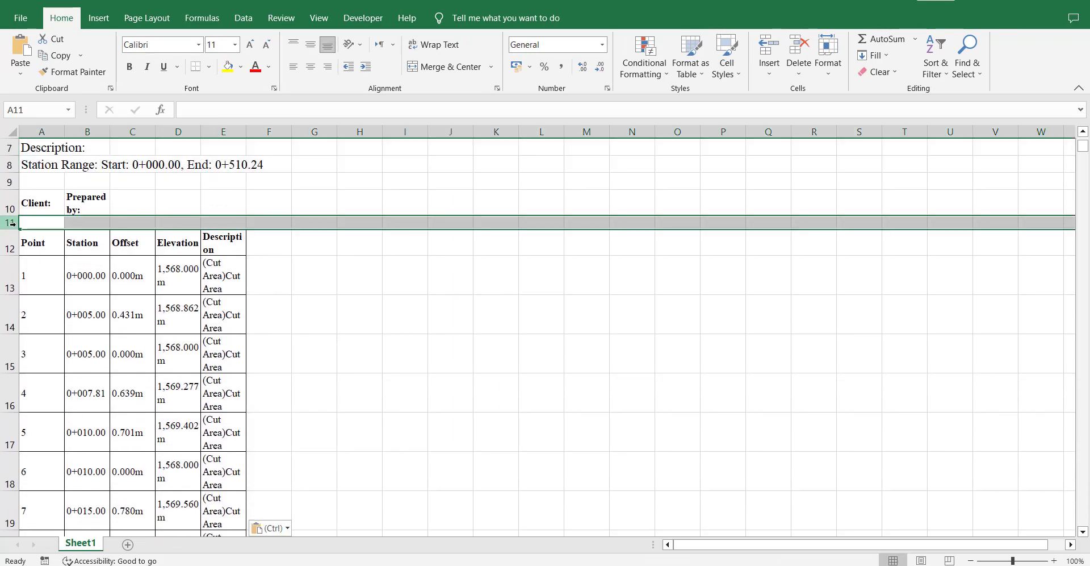
drag(11, 223, 12, 224)
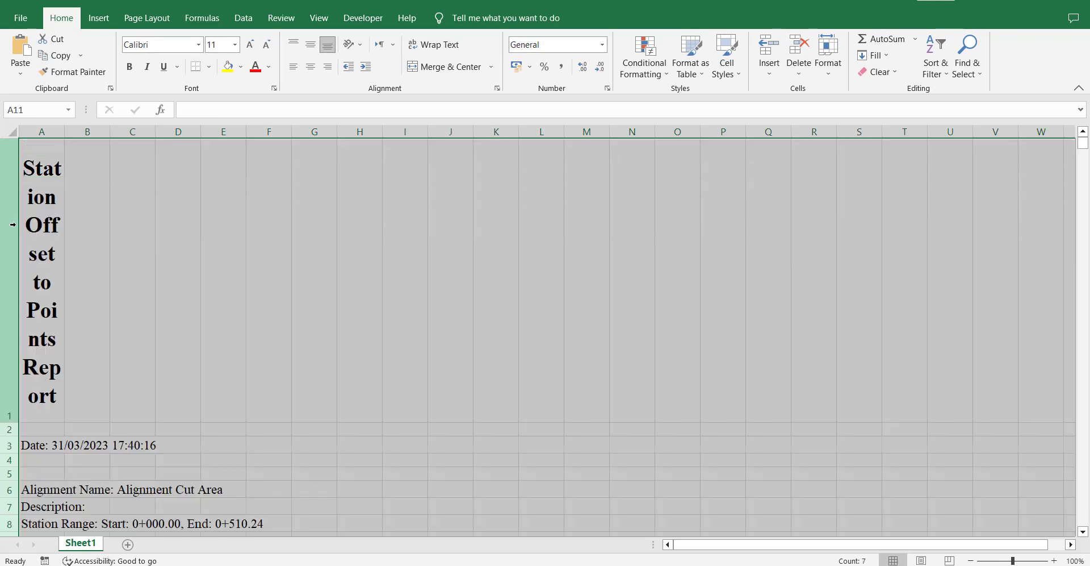
key(ctrl+minus)
click(407, 341)
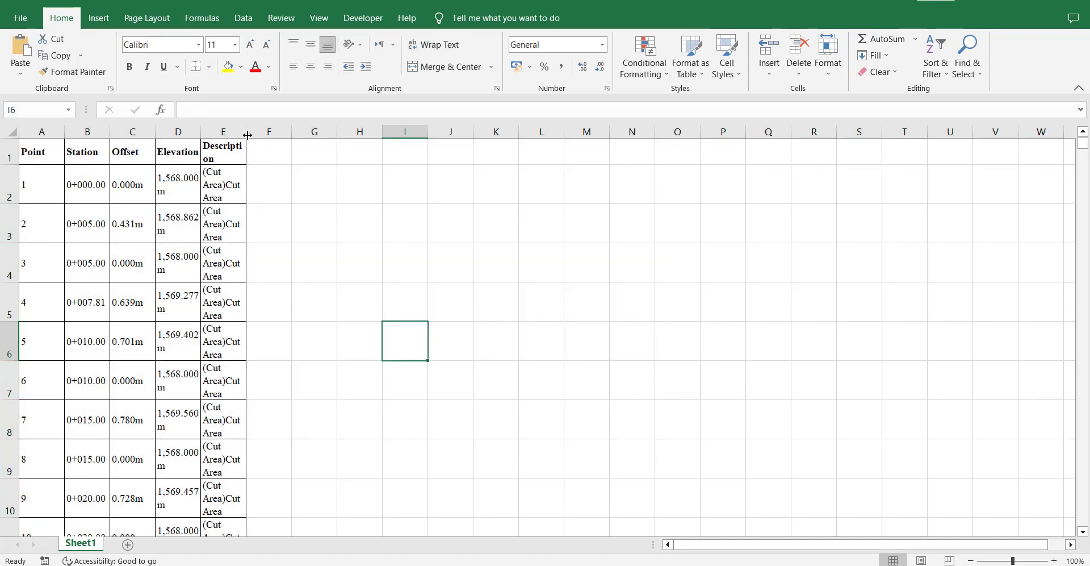
- Widen columns B–E and centre the table values on single-line rows without wrap text
drag(248, 135, 287, 135)
drag(201, 130, 244, 130)
mouse_move(149, 128)
mouse_down()
mouse_move(161, 128)
mouse_move(132, 128)
mouse_up()
click(299, 140)
key(ctrl+shift+Down)
key(shift+Left)
key(shift+Left)
key(shift+Left)
key(shift+Left)
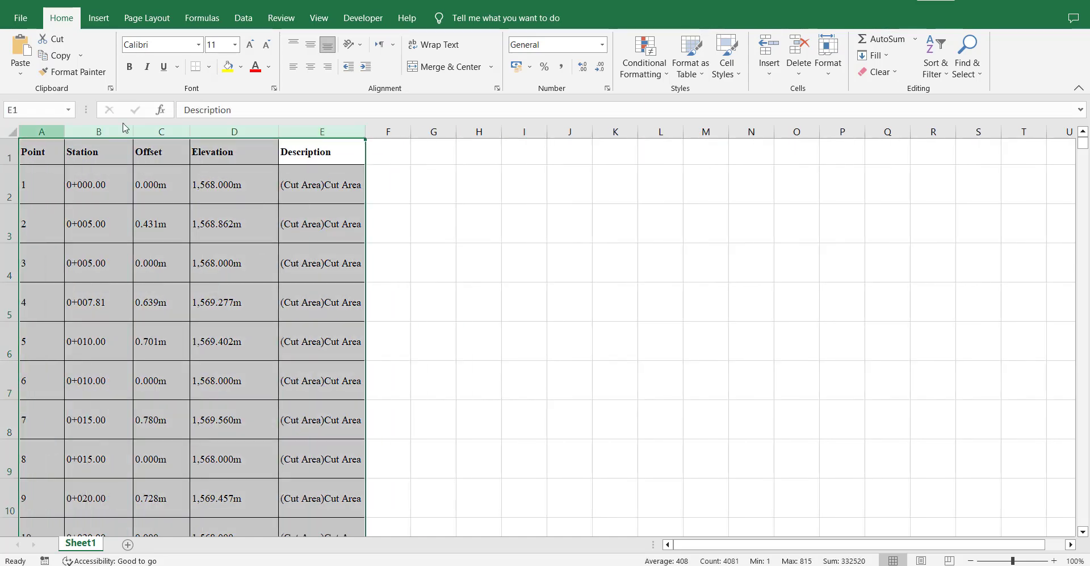
click(311, 66)
click(525, 246)
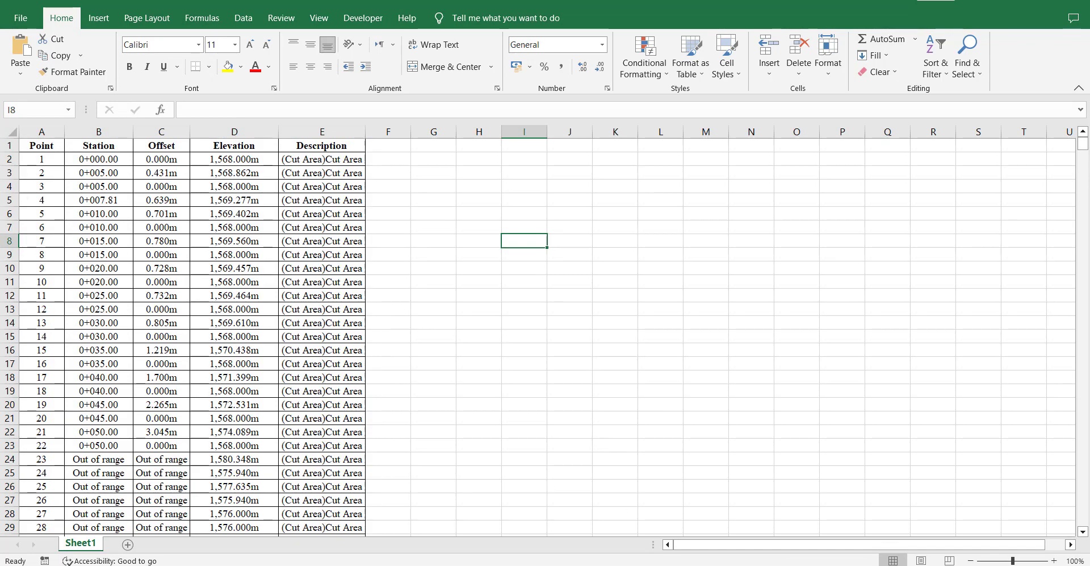
click(688, 554)
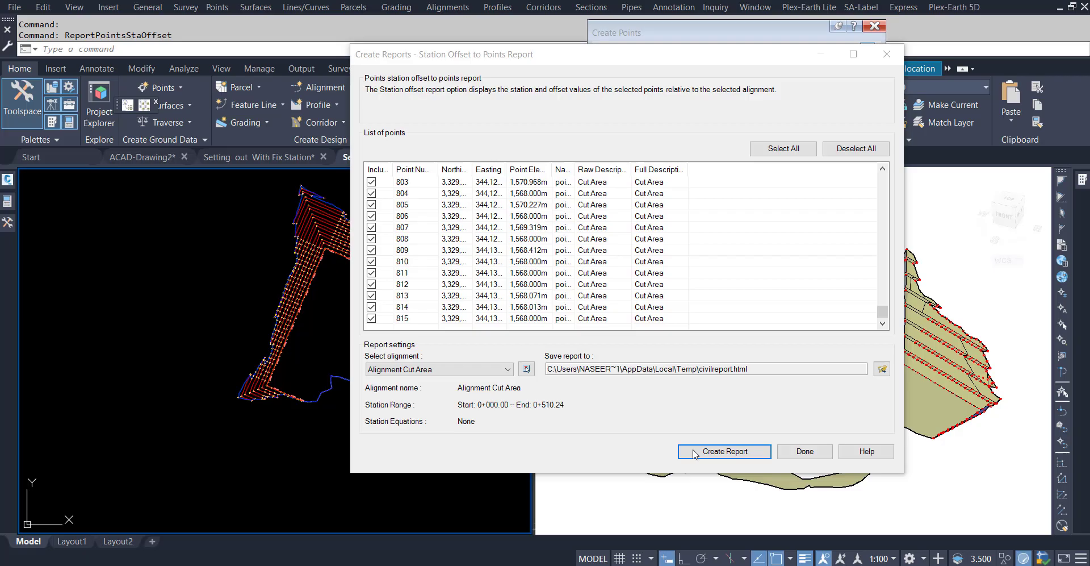
- Back in Civil 3D, close the Station Offset report dialog and pan to the cut area
click(795, 486)
click(806, 451)
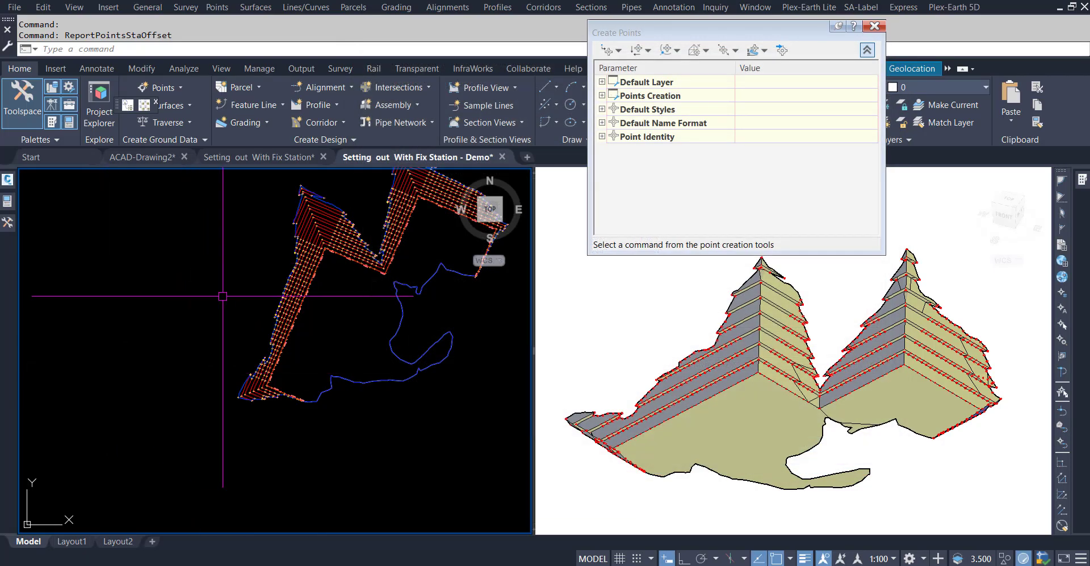
middle_drag(205, 337, 141, 383)
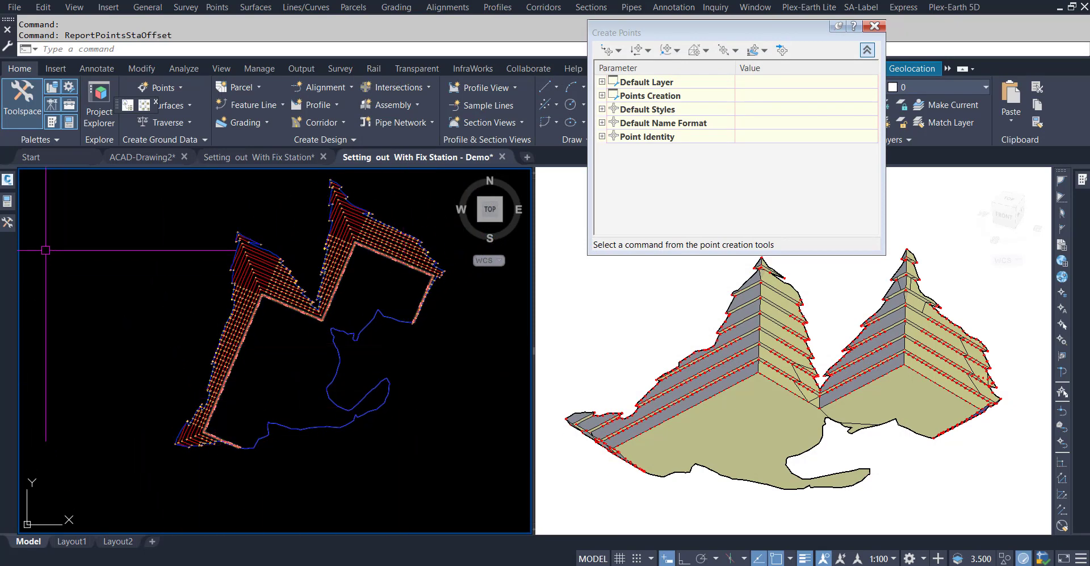
- Expand Point Groups in Prospector and open the Cut Area Points group properties
click(7, 223)
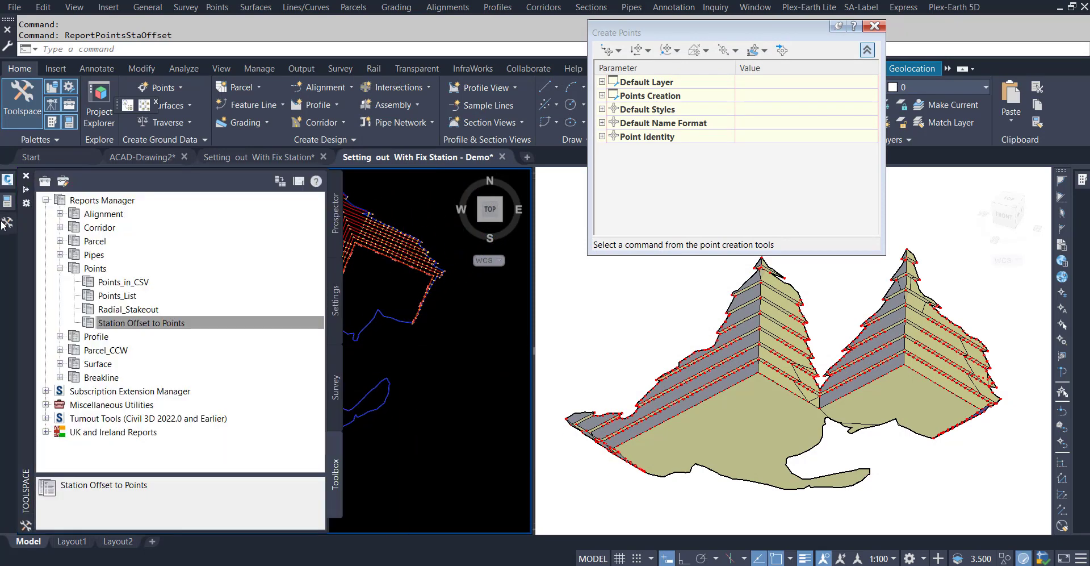
click(336, 219)
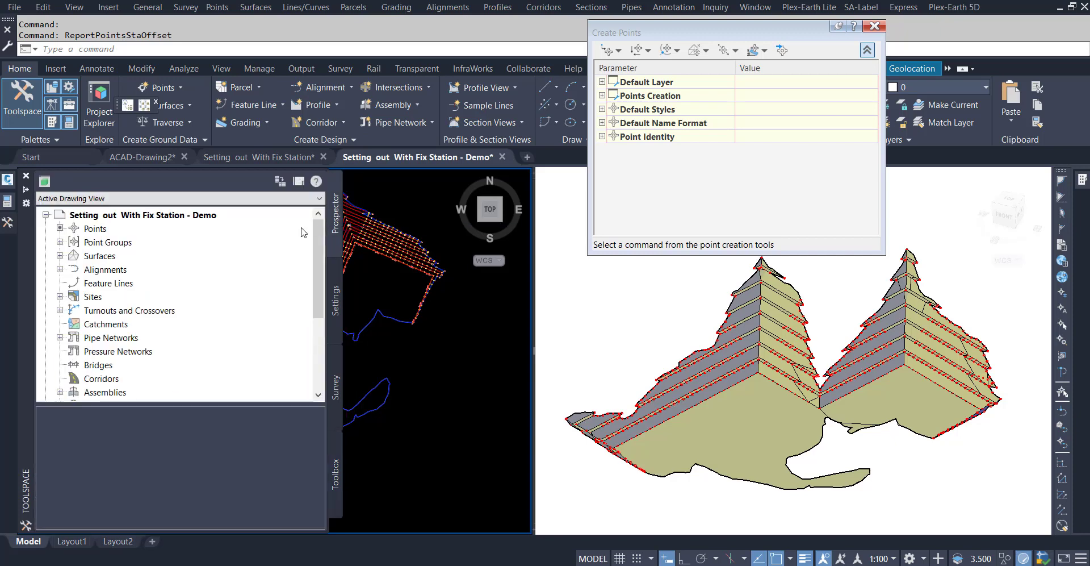
click(60, 242)
click(115, 260)
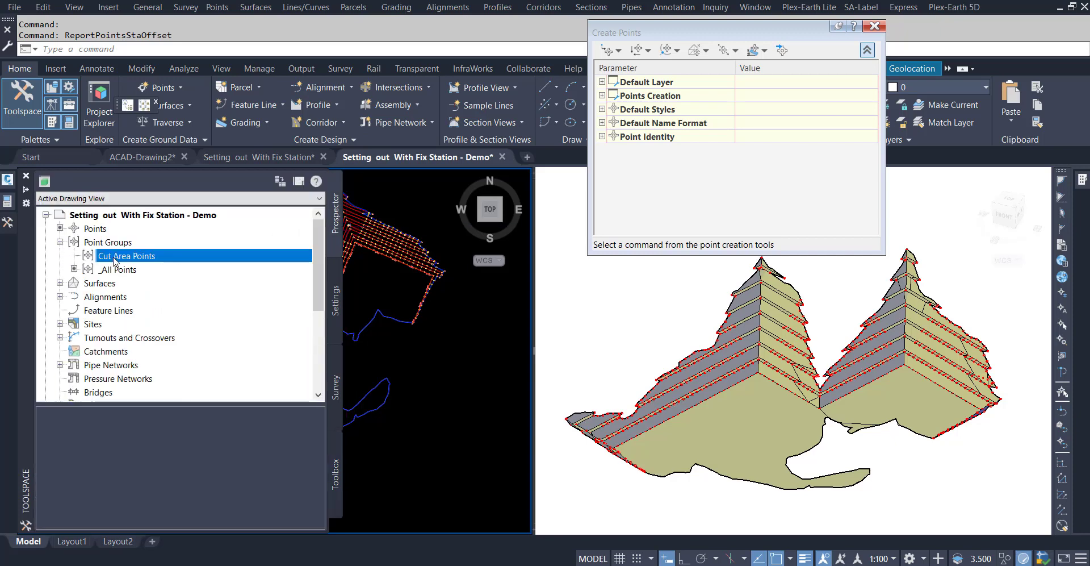
right_click(116, 260)
click(153, 263)
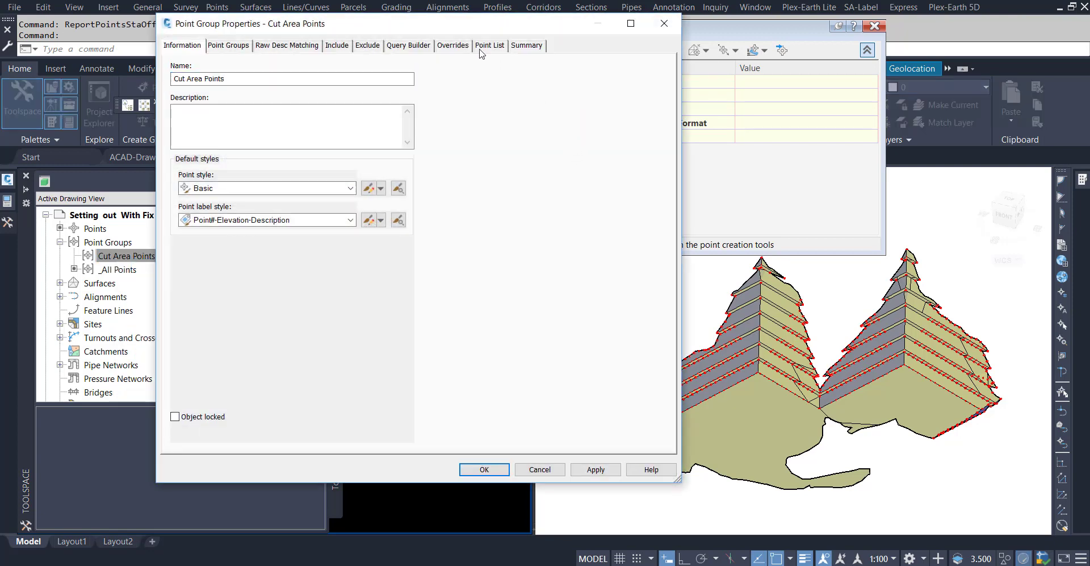
- Apply the Cut Area Points inclusion of point numbers 1-815 and confirm its point list
click(489, 46)
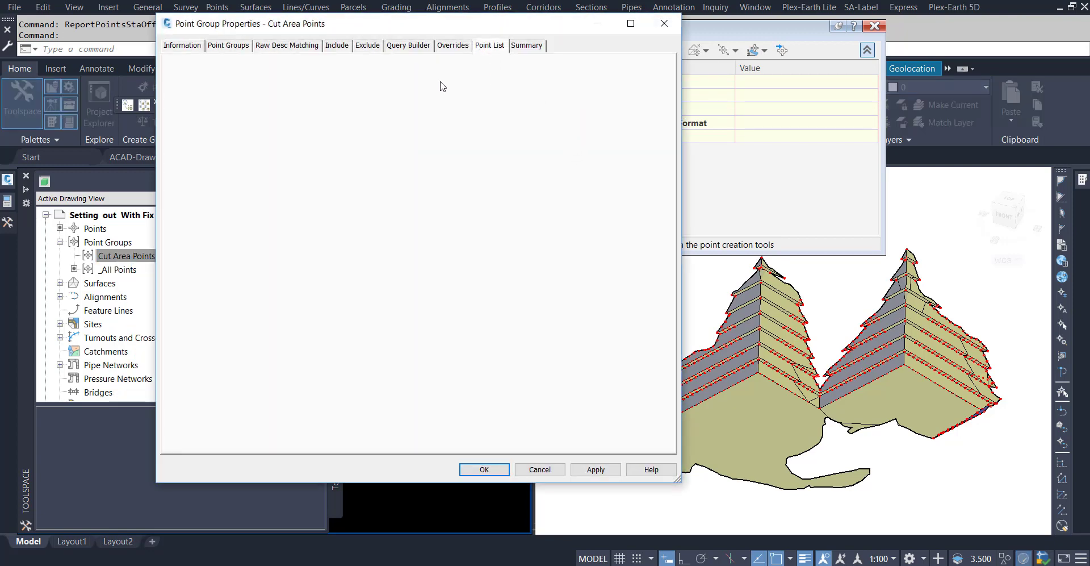
click(335, 45)
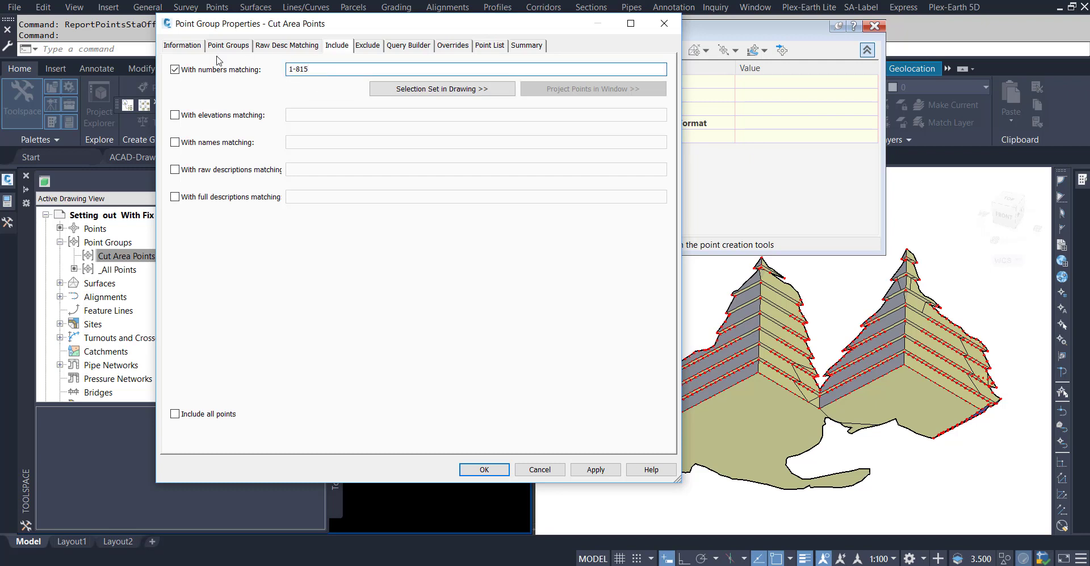
click(596, 469)
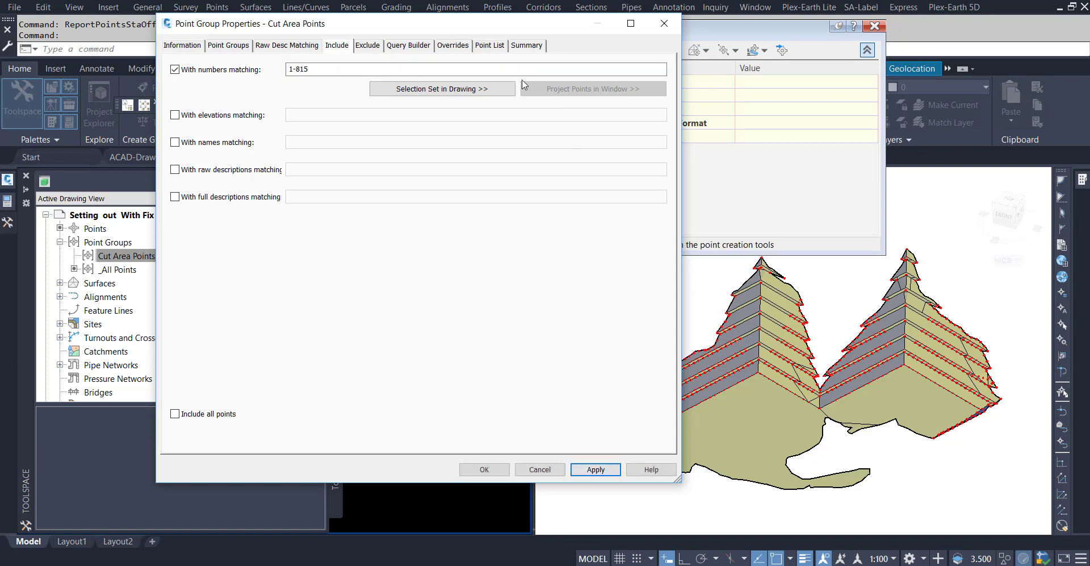
click(483, 45)
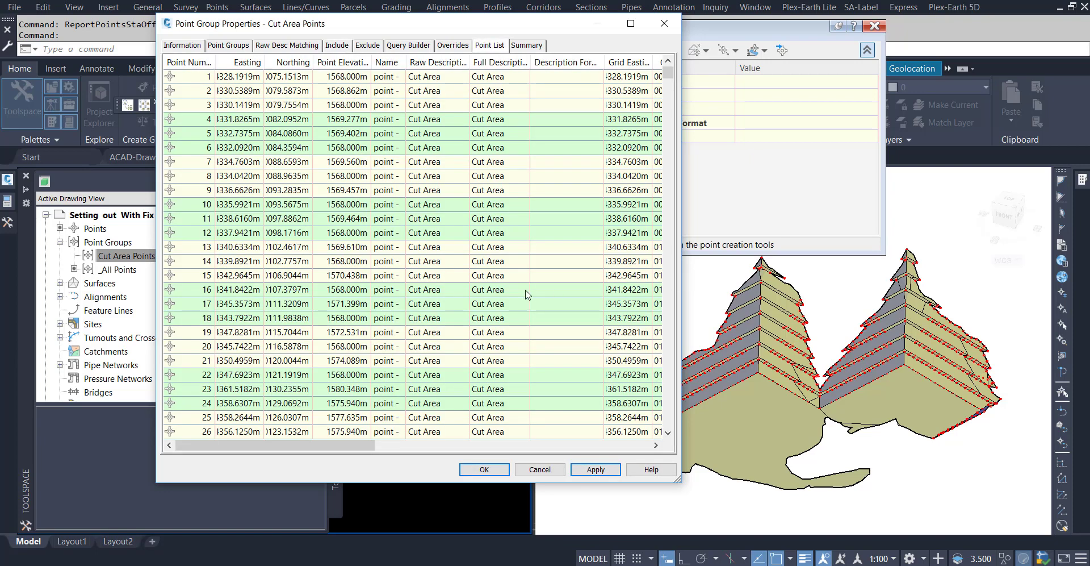
click(484, 469)
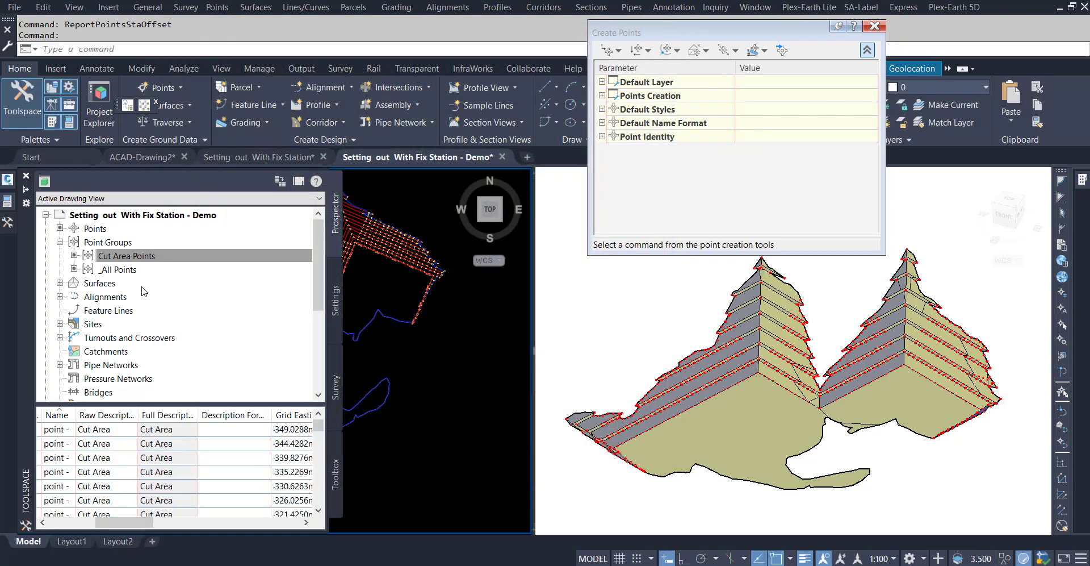
- Export the Cut Area Points group, overwriting the existing Point fro Cut Area.csv
right_click(121, 256)
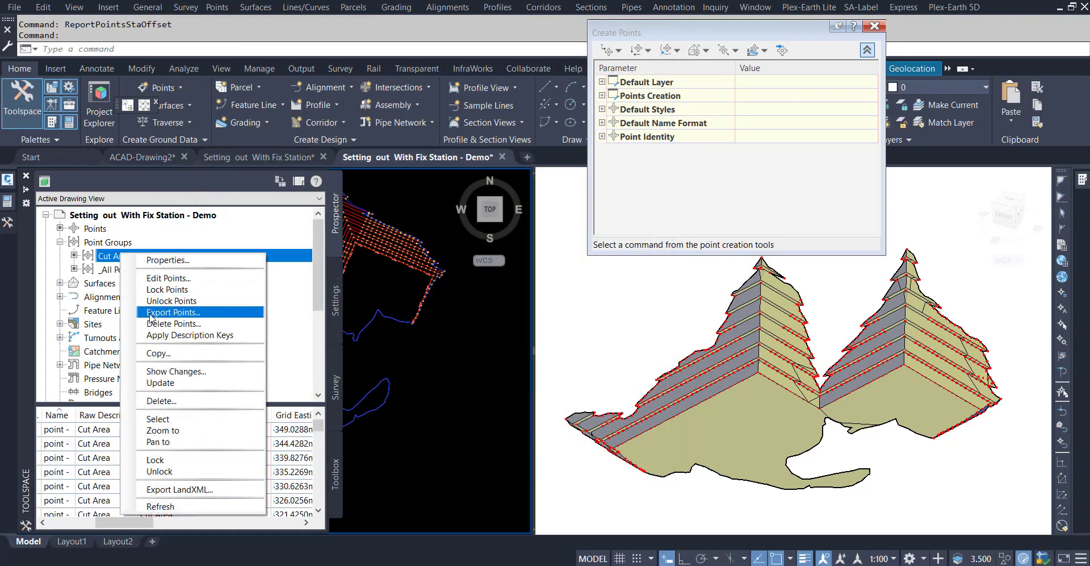
click(372, 310)
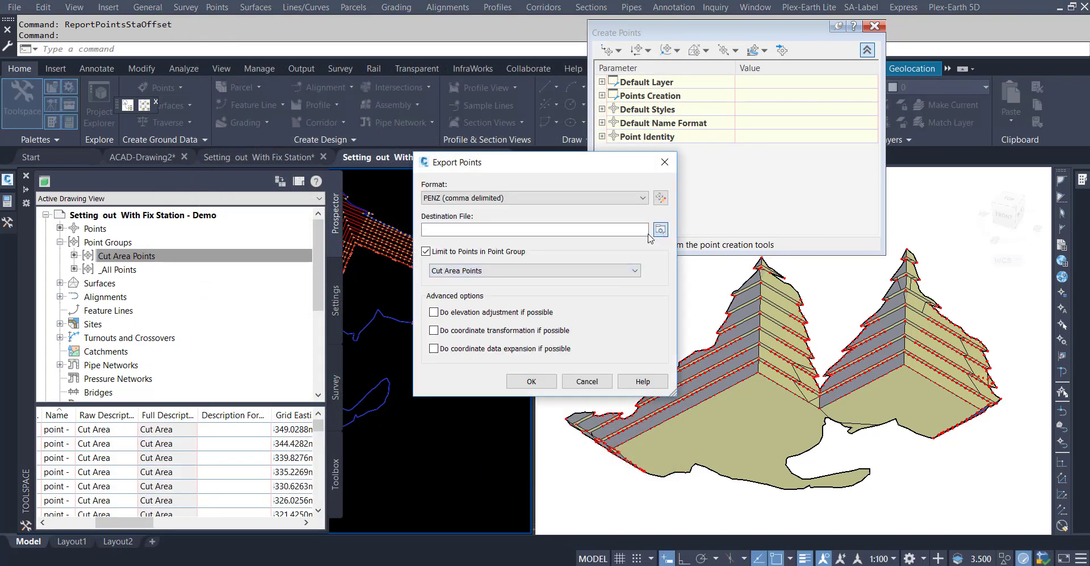
click(660, 228)
click(445, 166)
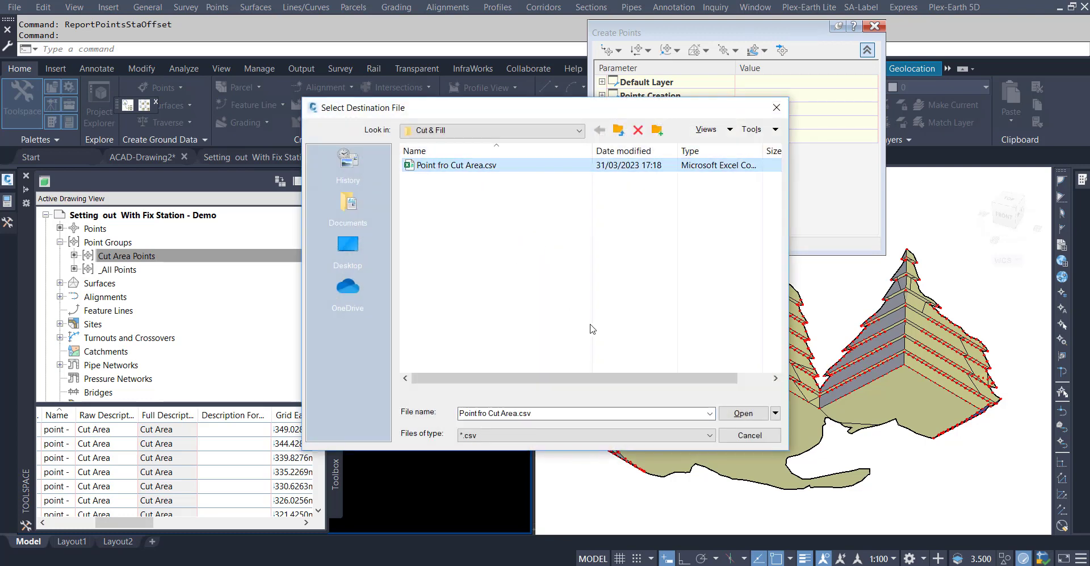
click(735, 419)
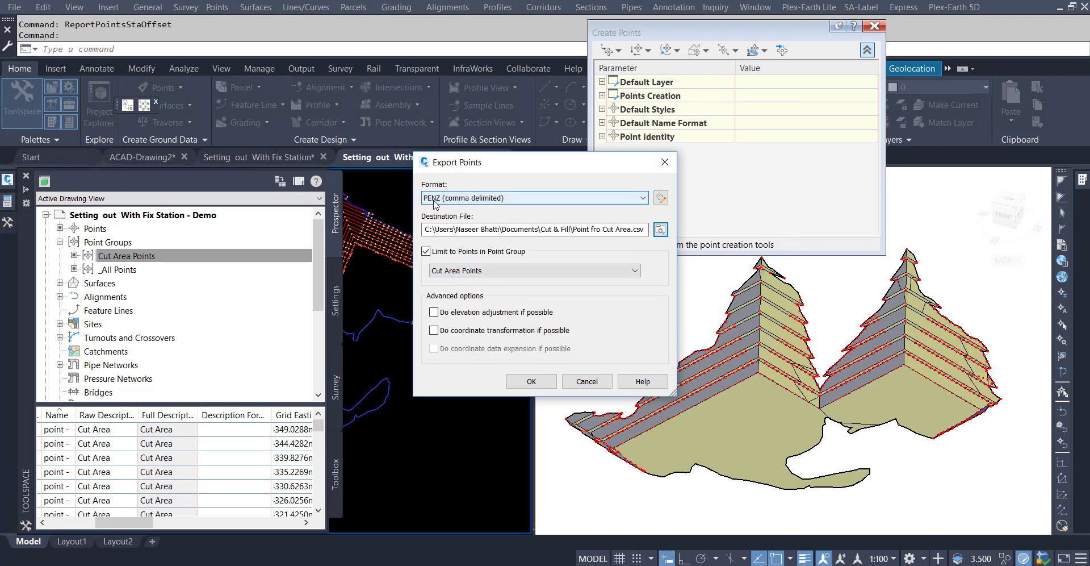
click(528, 381)
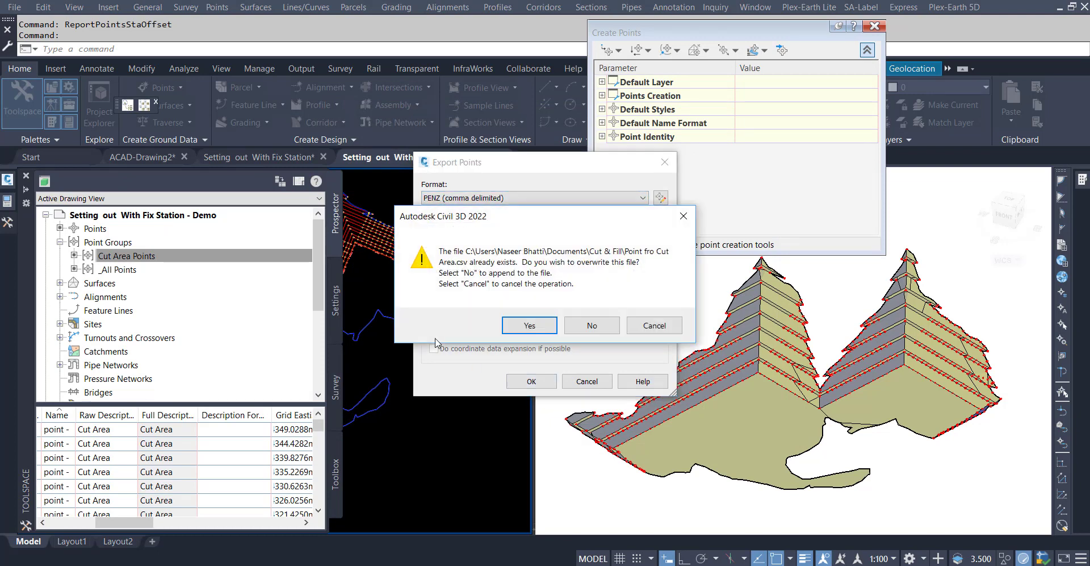
click(525, 324)
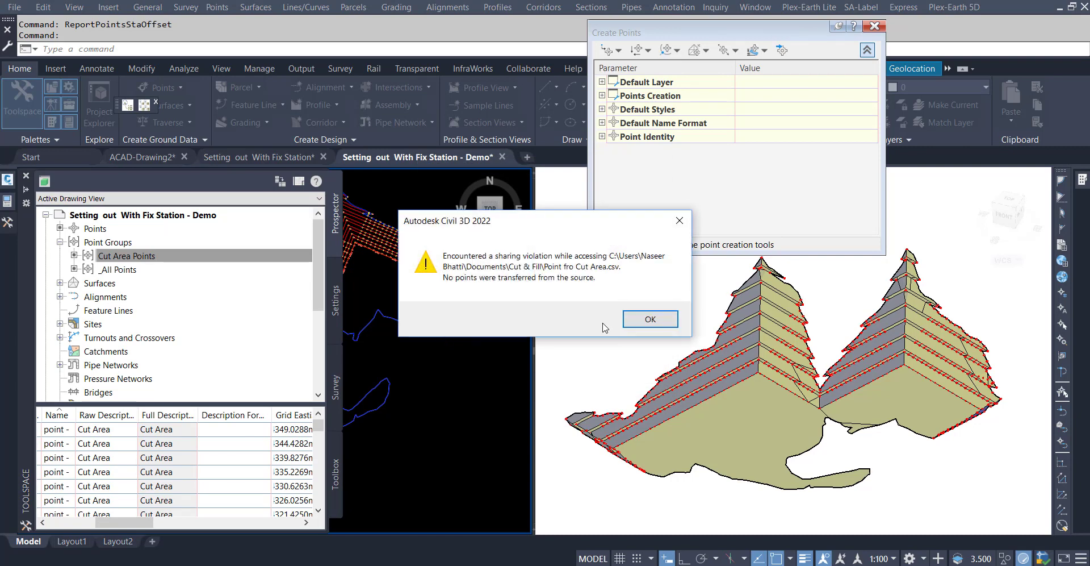
- Dismiss the sharing-violation error and open Point fro Cut Area.csv from the Cut & Fill folder
click(626, 326)
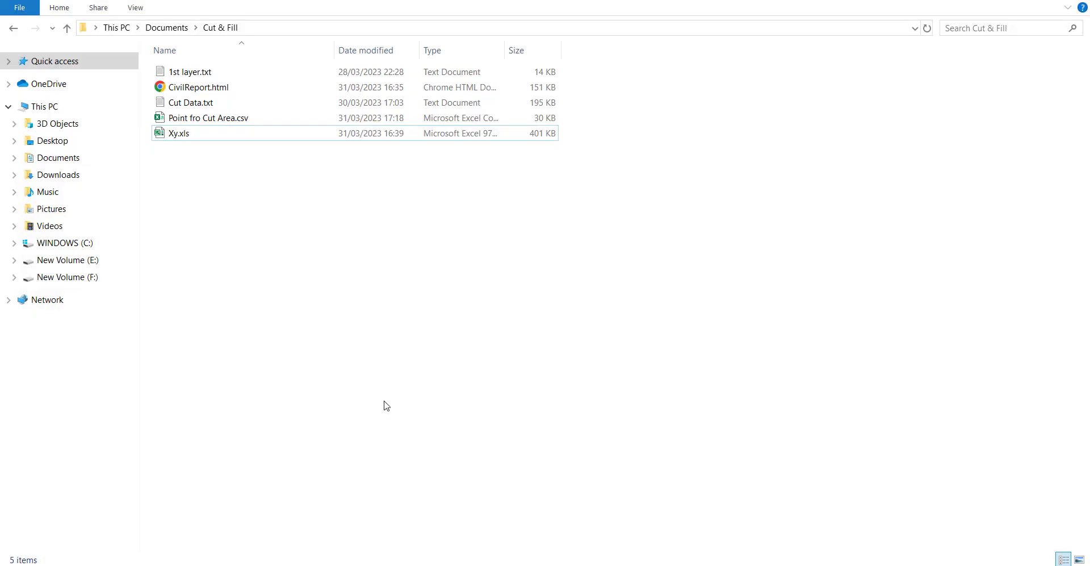
double_click(222, 119)
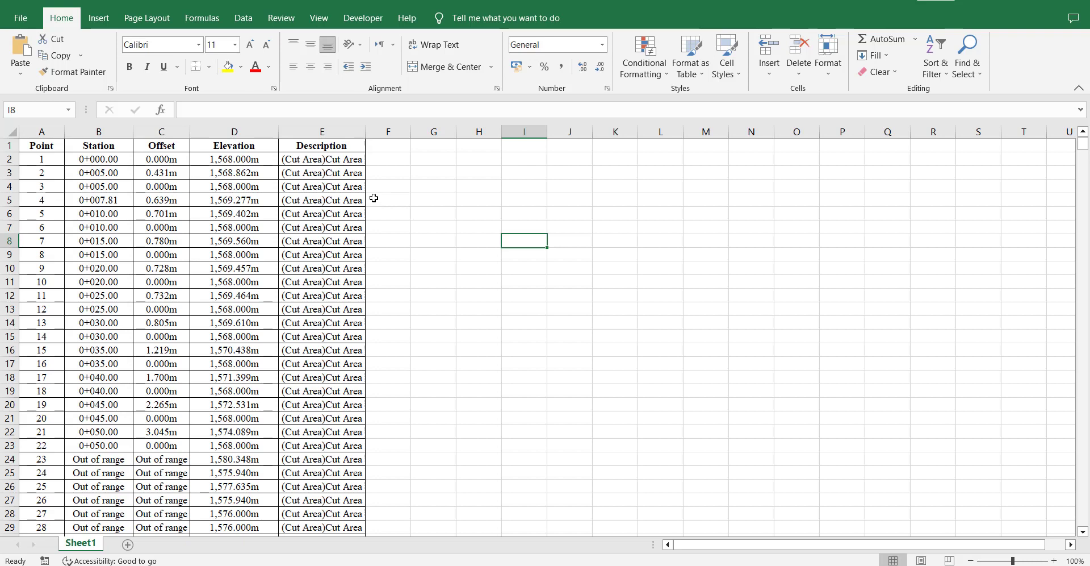
- Clear the concatenated coordinate strings in cells E1:E5
click(451, 280)
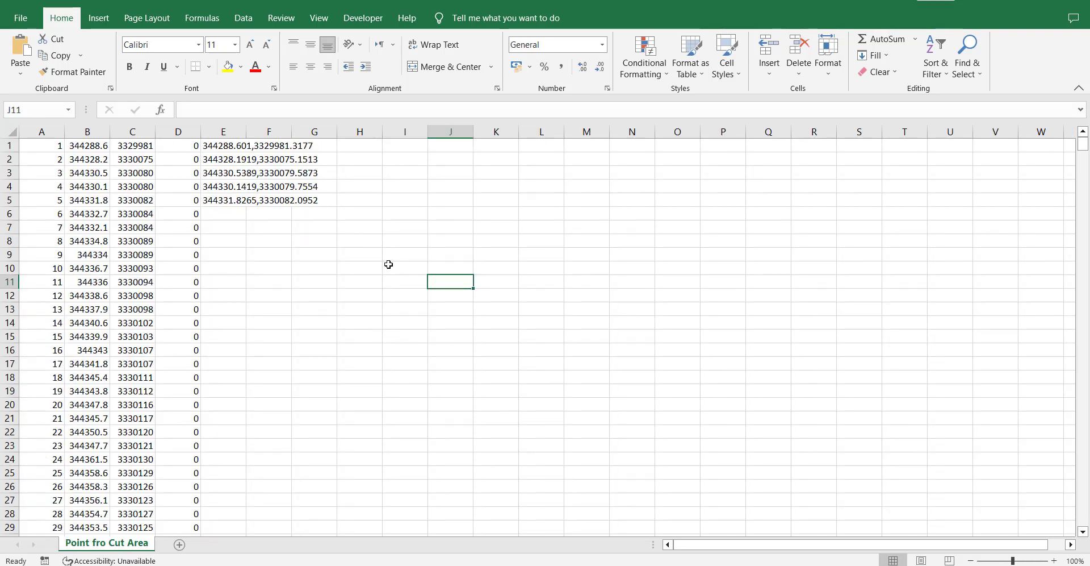
drag(220, 205, 224, 145)
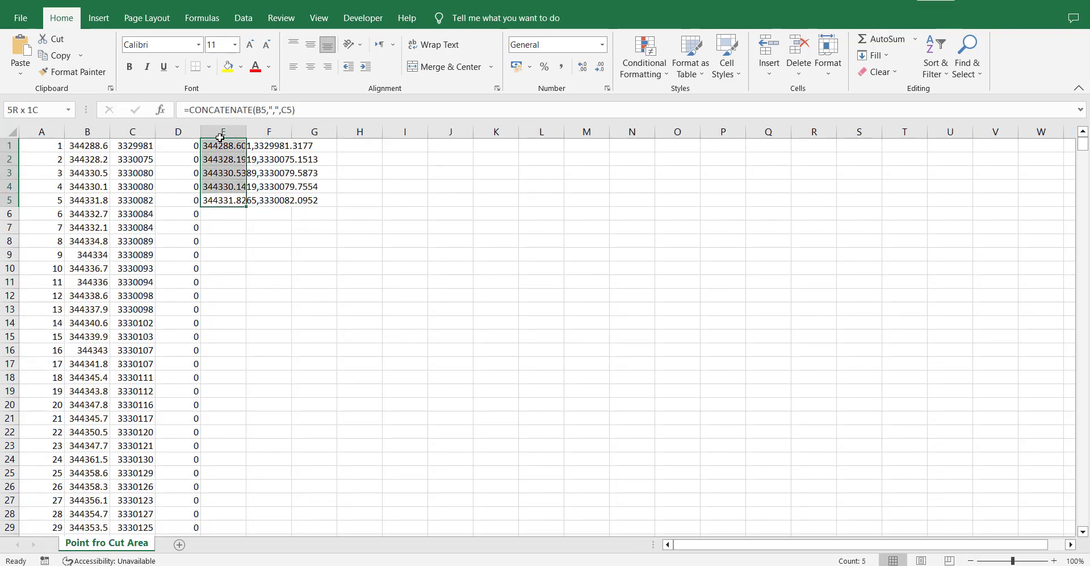
key(Delete)
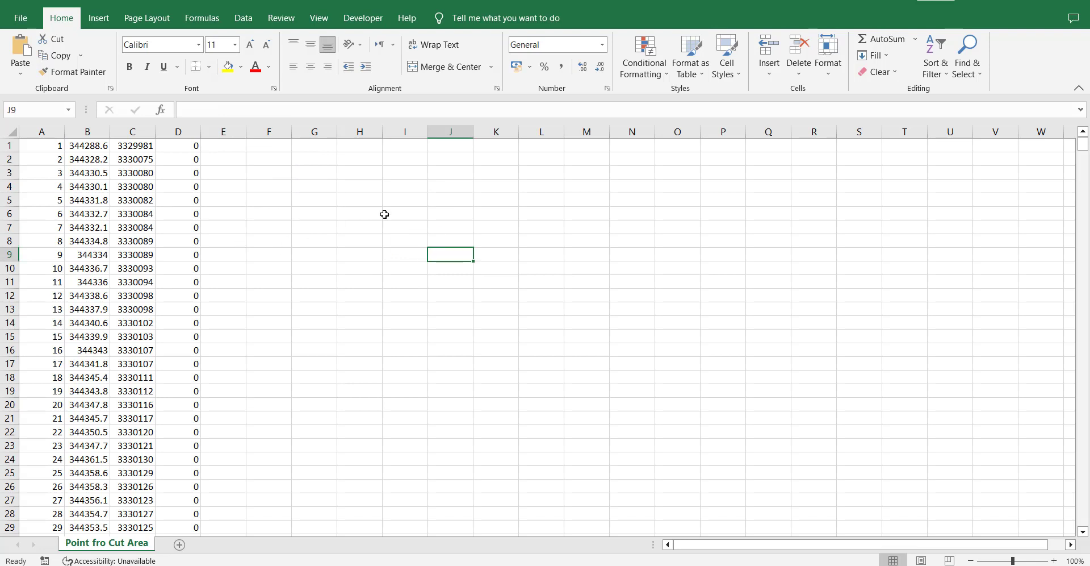
click(384, 214)
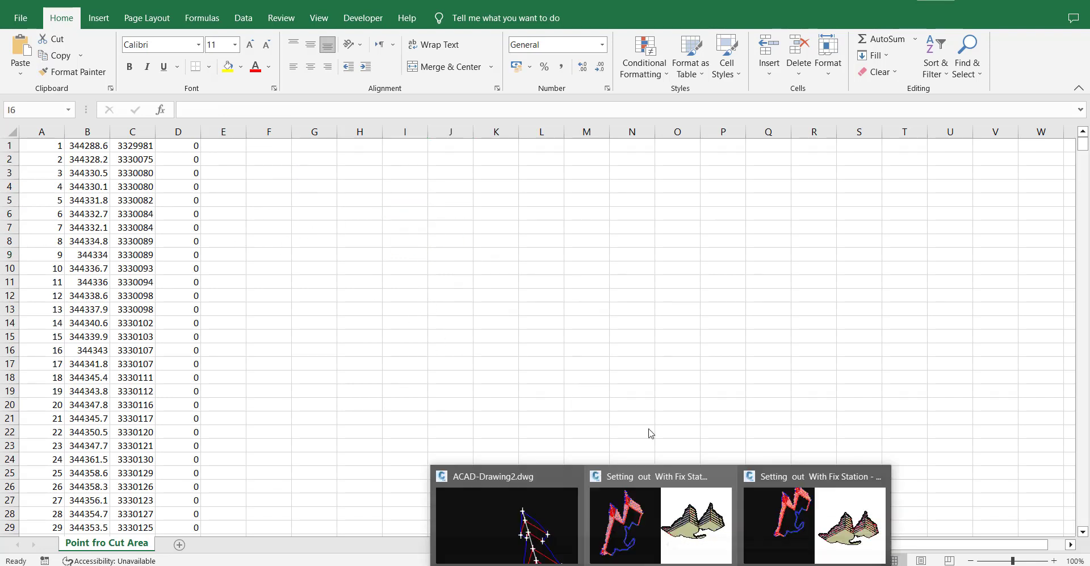
- Reopen Point fro Cut Area.csv in Excel from the Cut & Fill folder
click(816, 514)
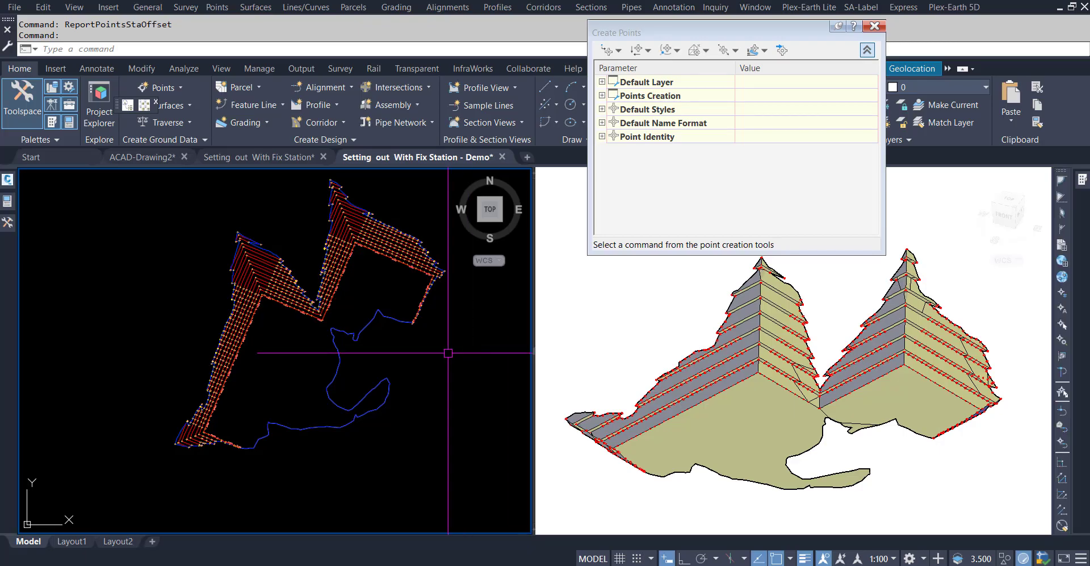
click(441, 565)
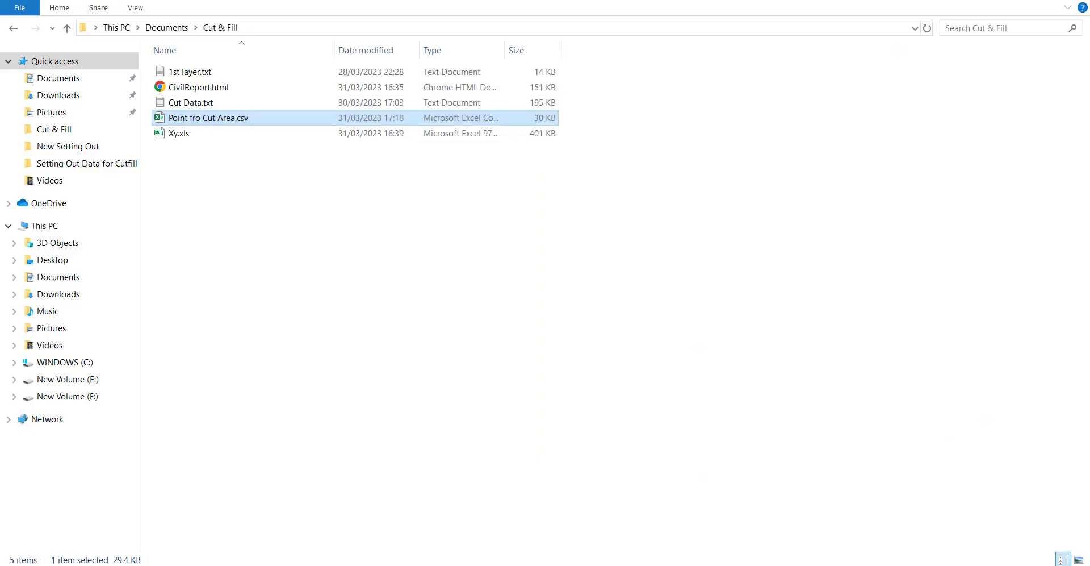
click(316, 313)
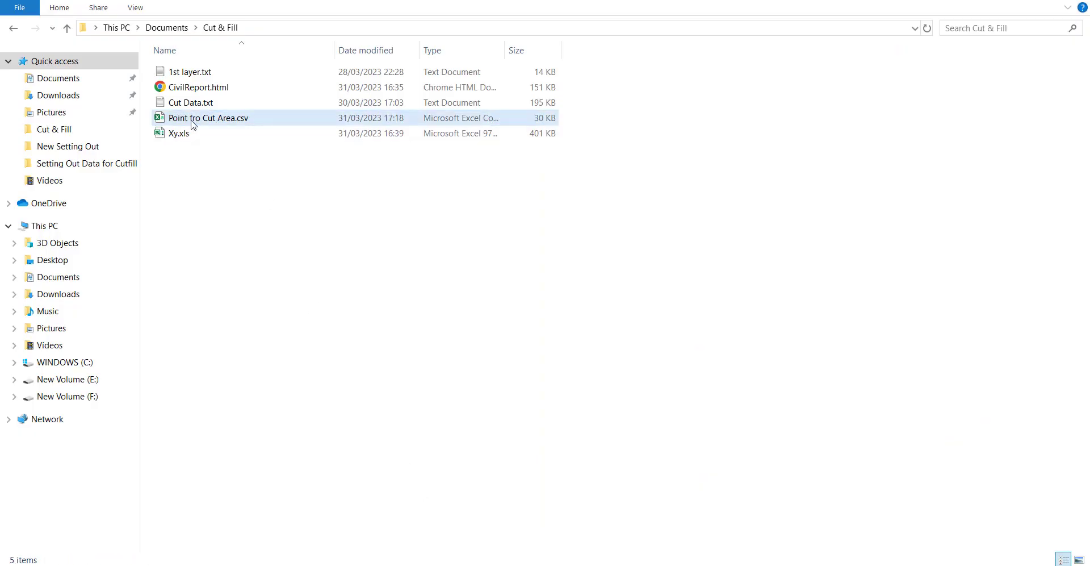
double_click(193, 121)
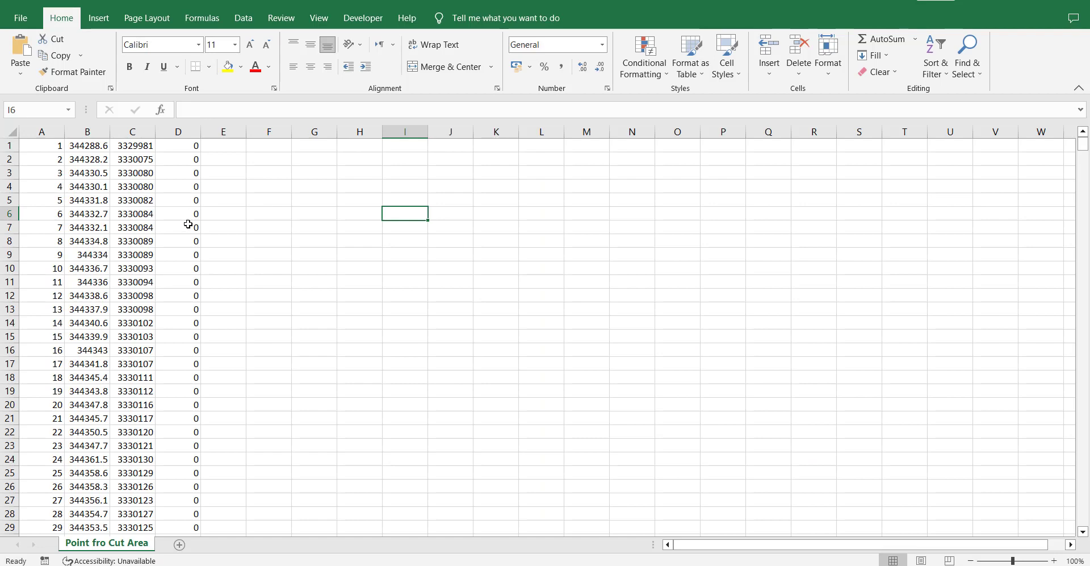
- Check the point numbers, close the CSV without saving, and return to Civil 3D
click(51, 273)
key(ctrl+shift+Down)
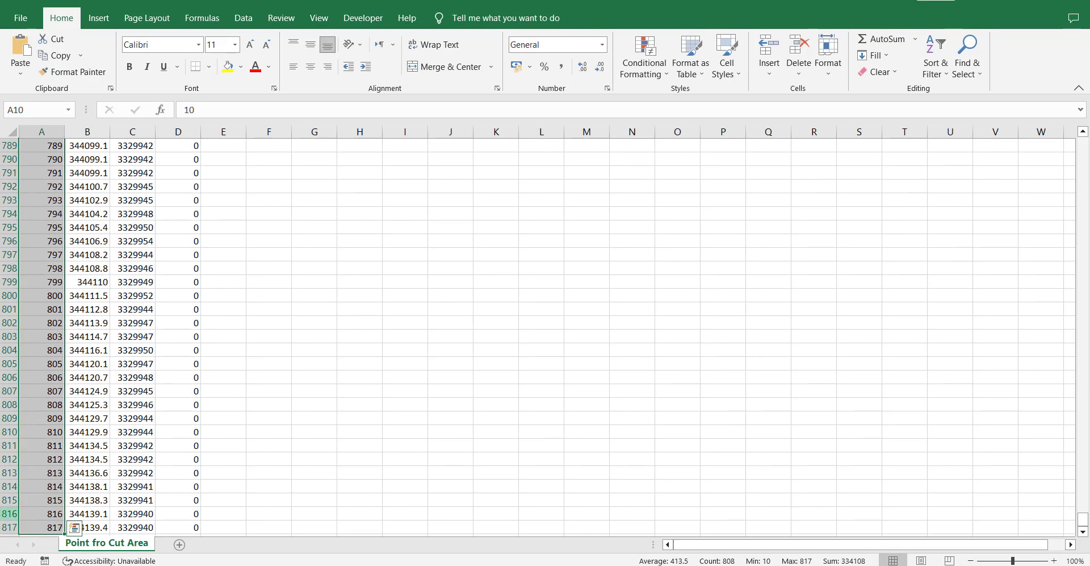
click(359, 427)
key(ctrl+w)
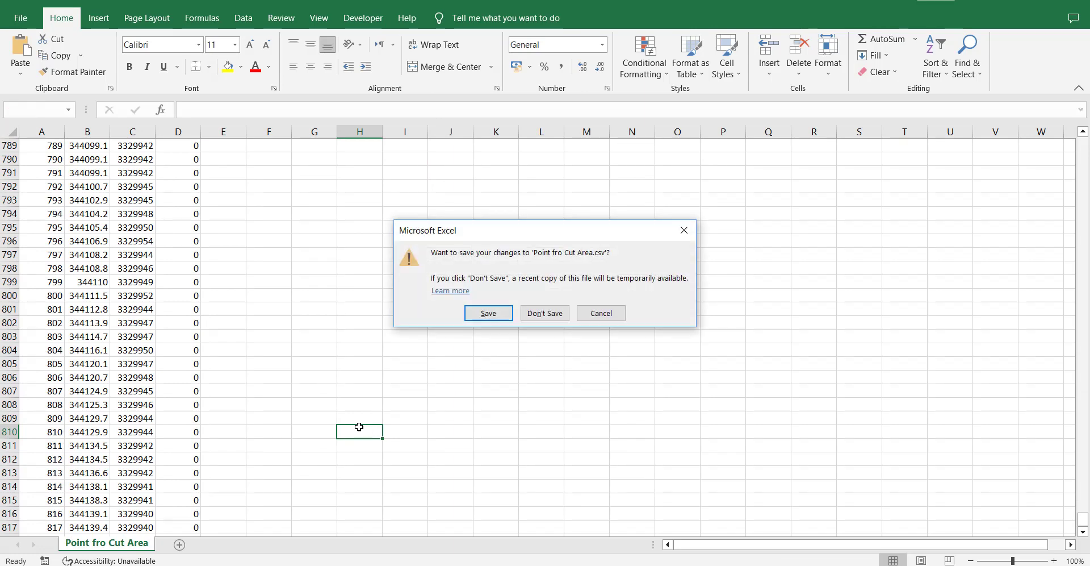
key(n)
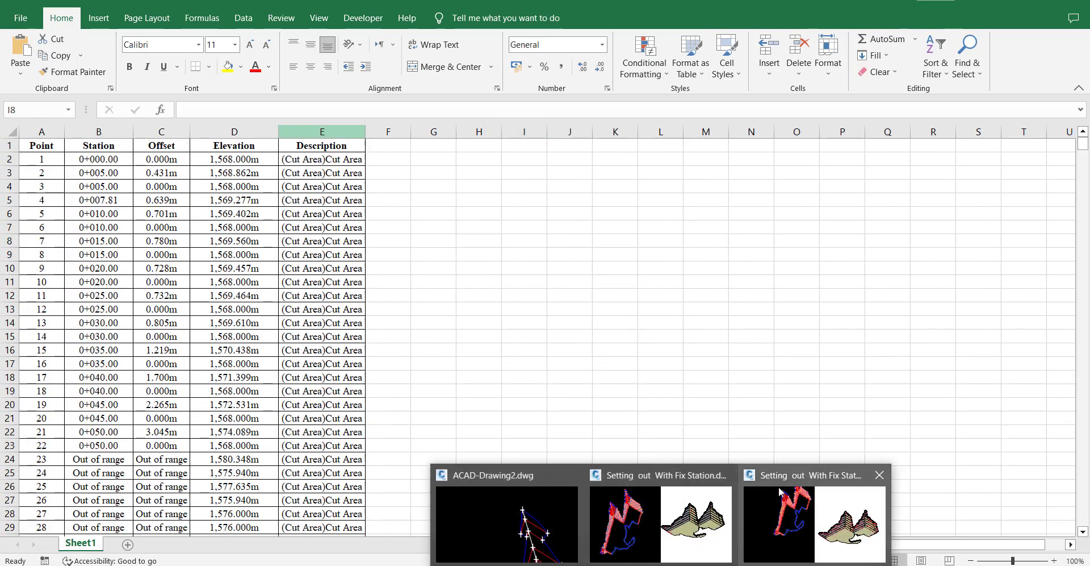
click(815, 514)
- Export the Cut Area Points group in PENZ format to a new Points.csv and open it in Excel
click(7, 222)
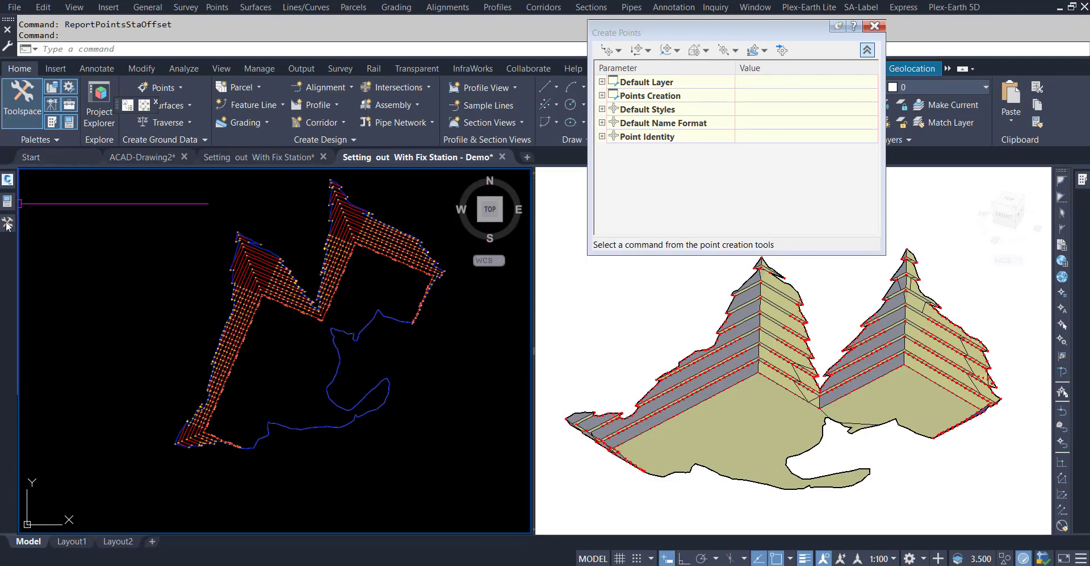
click(104, 257)
right_click(104, 257)
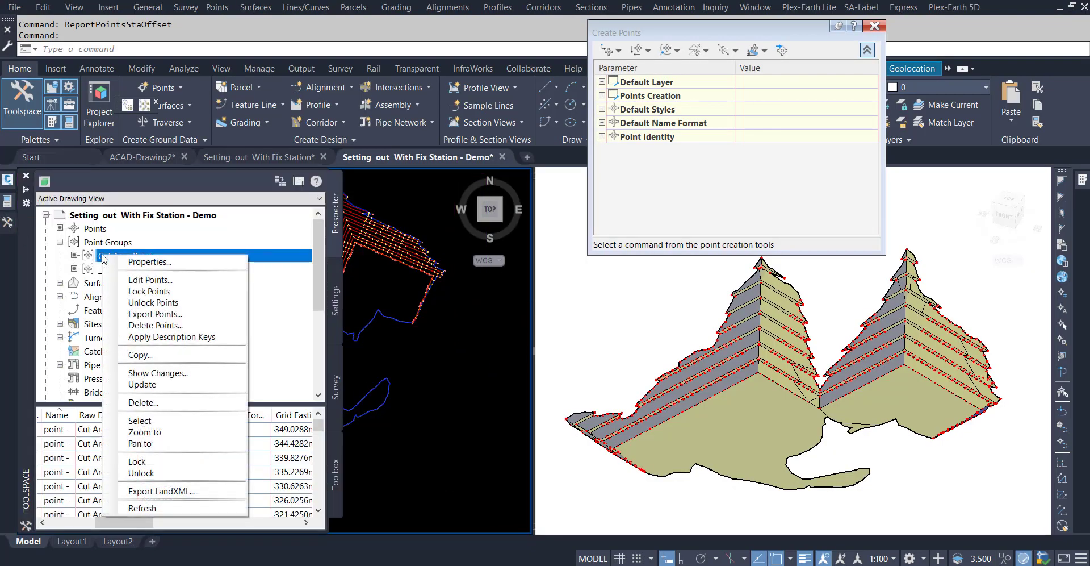
click(159, 314)
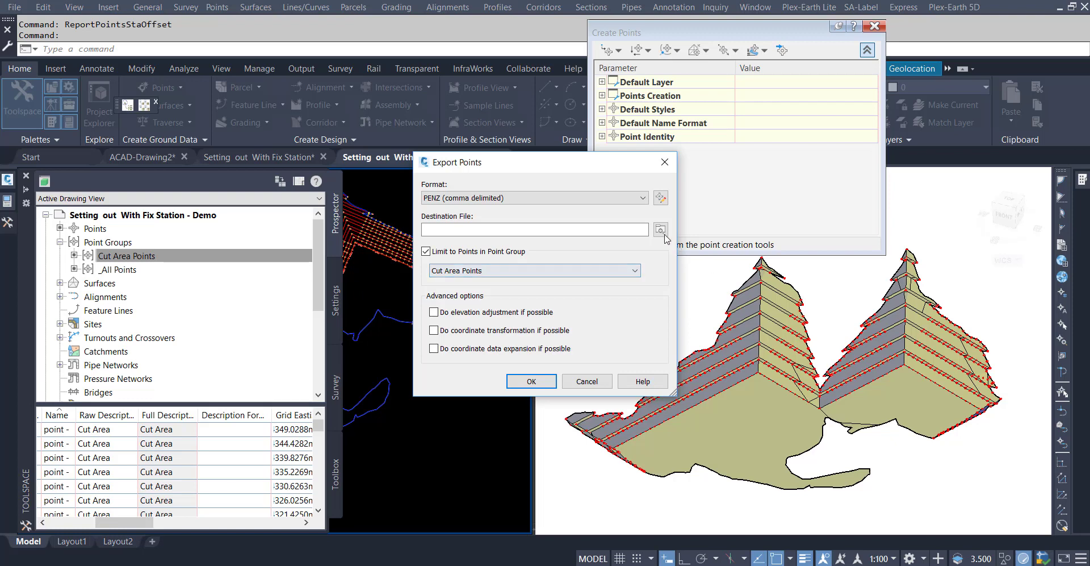
click(660, 230)
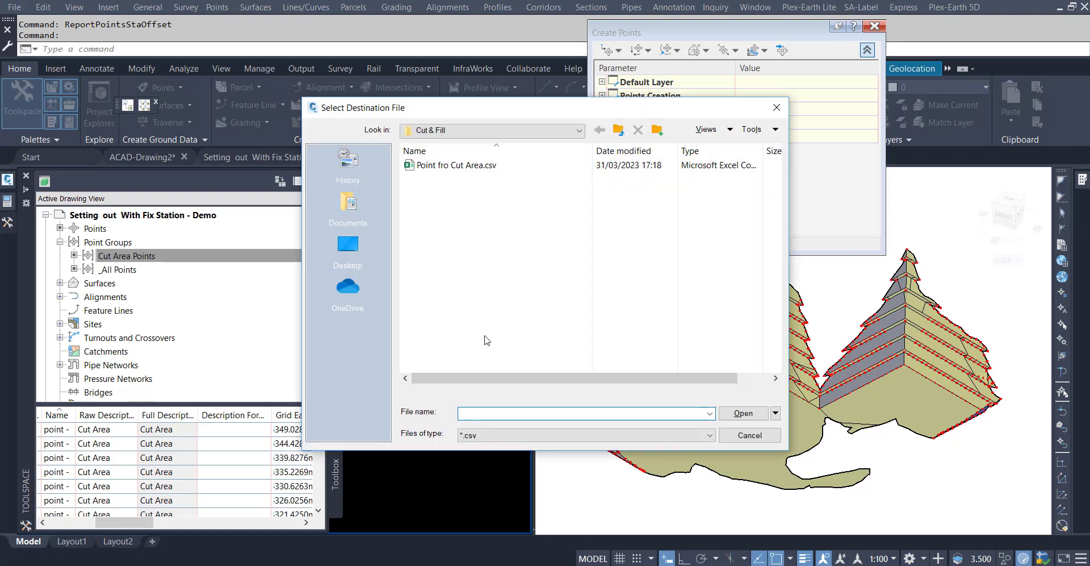
text(P)
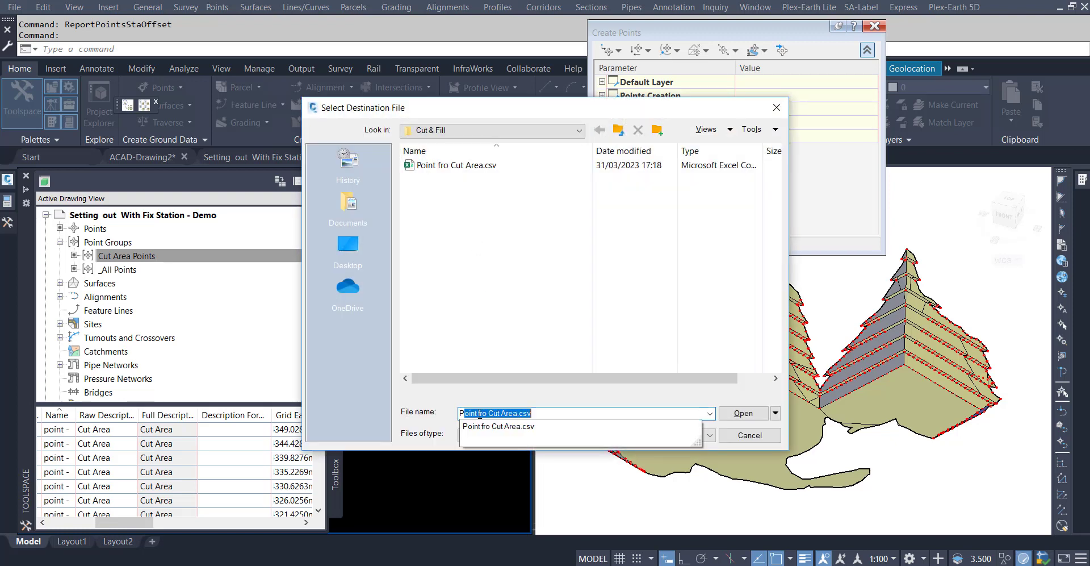
text(int)
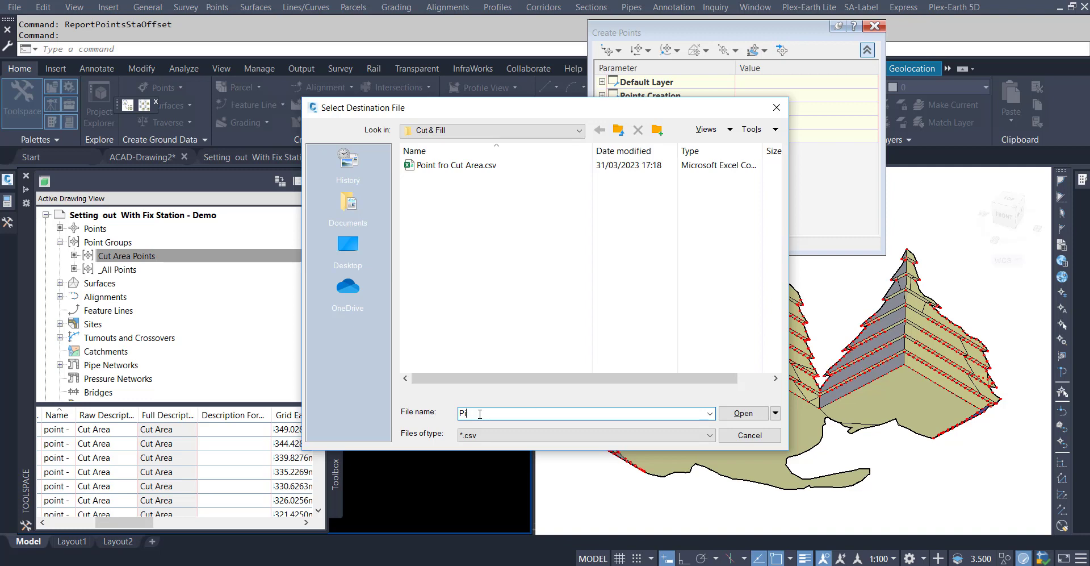
text(o)
text(s)
click(743, 413)
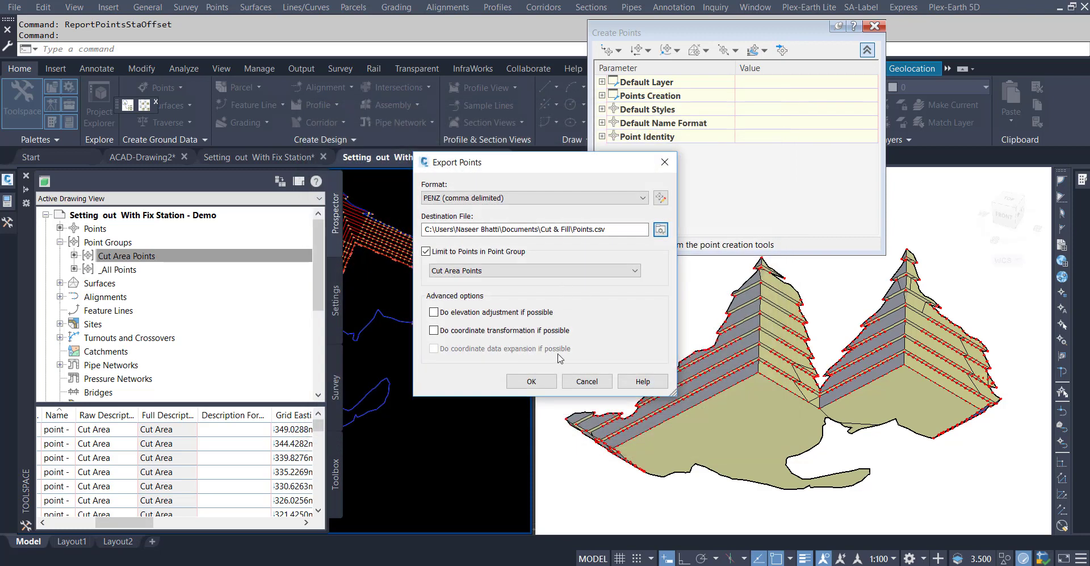
click(531, 381)
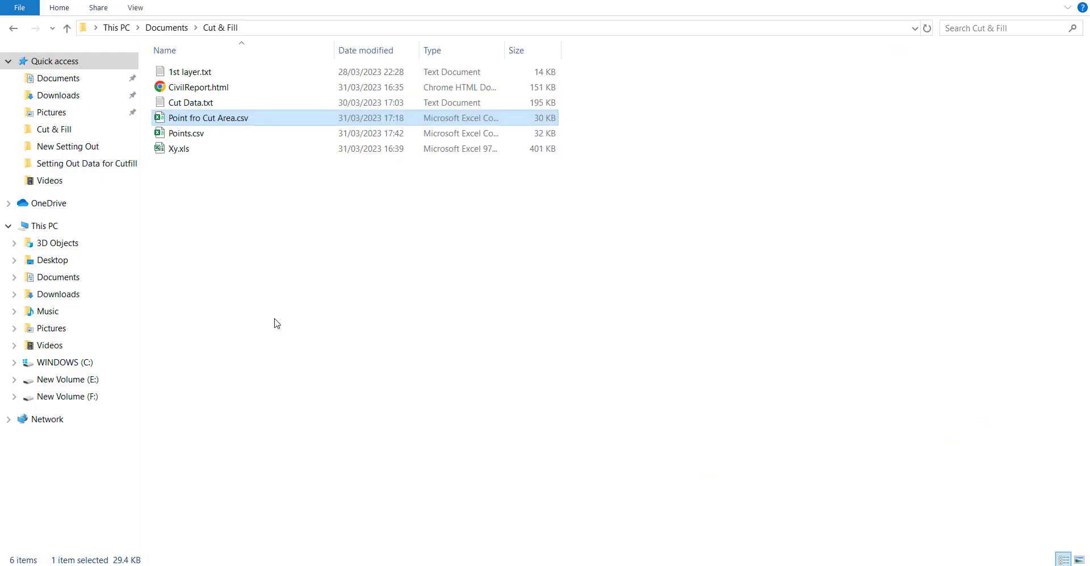
click(276, 323)
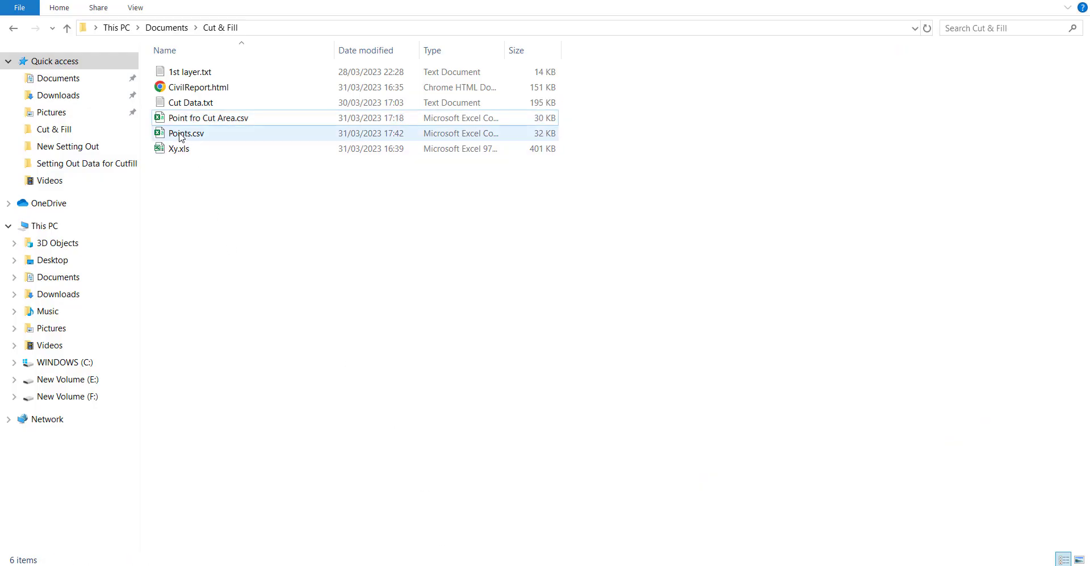
double_click(181, 134)
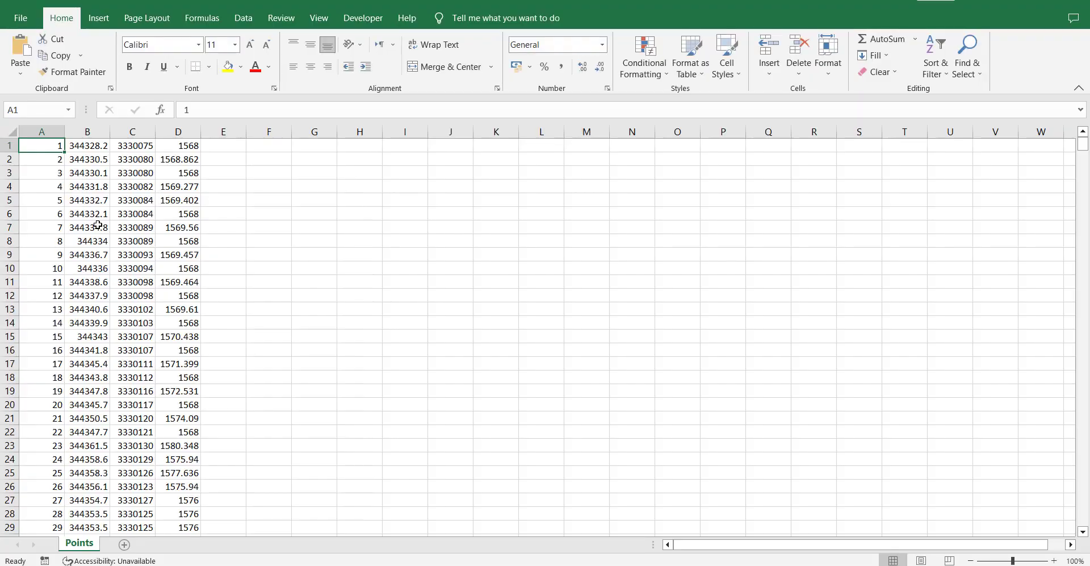
- Insert a blank first row above the Points data and copy columns A–D
key(ctrl+shift+Down)
click(277, 216)
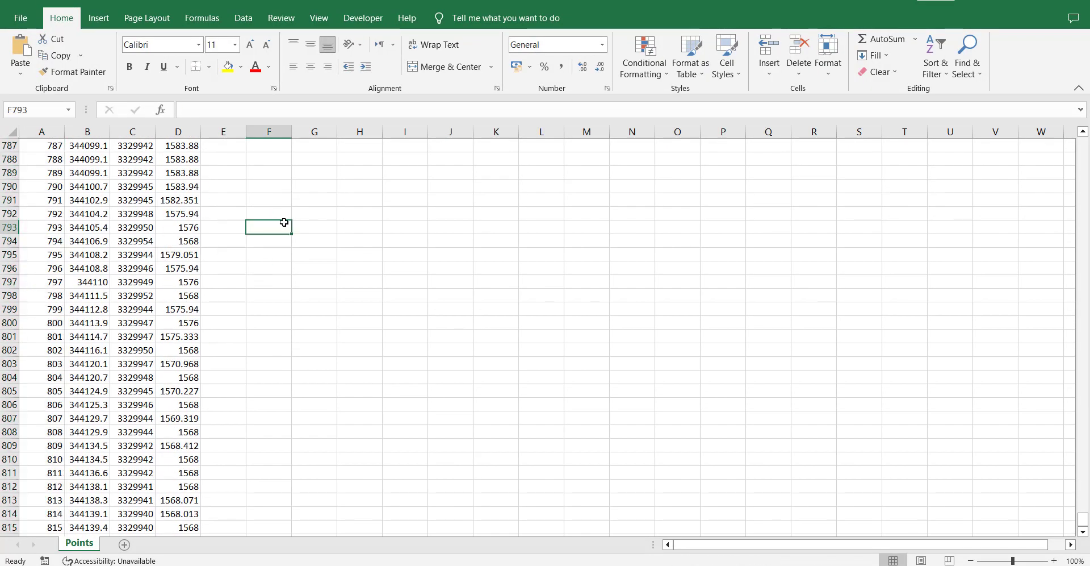
key(ctrl+Up)
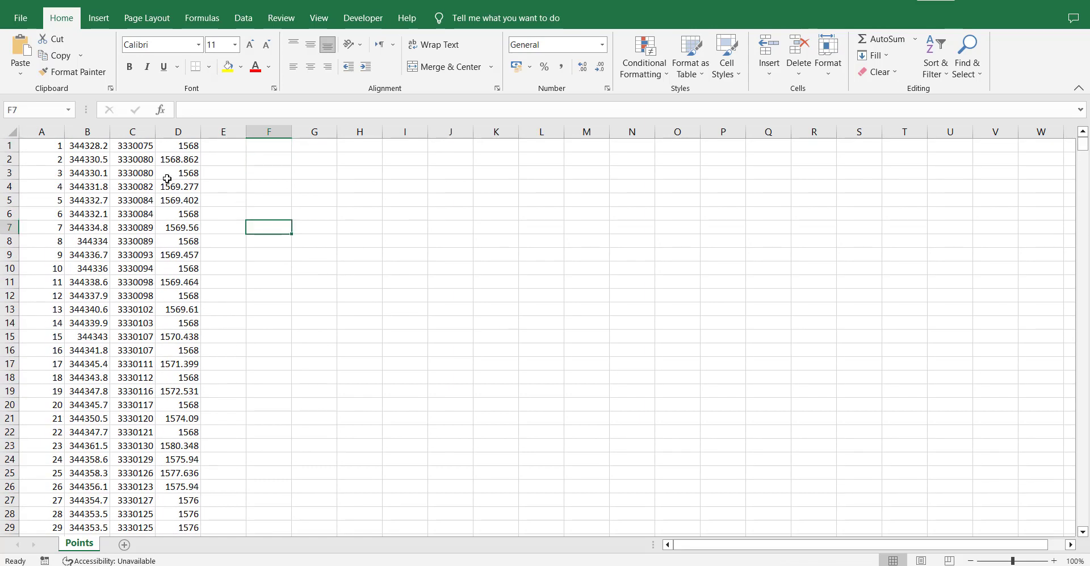
click(51, 145)
key(ctrl+shift+Down)
click(9, 145)
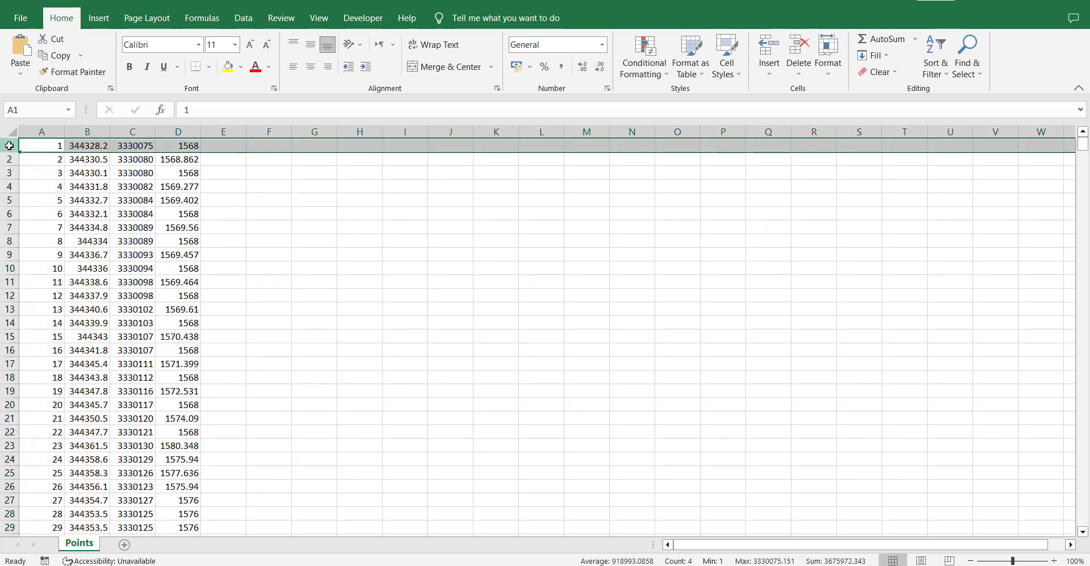
key(ctrl+shift+plus)
drag(41, 132, 177, 144)
key(ctrl+c)
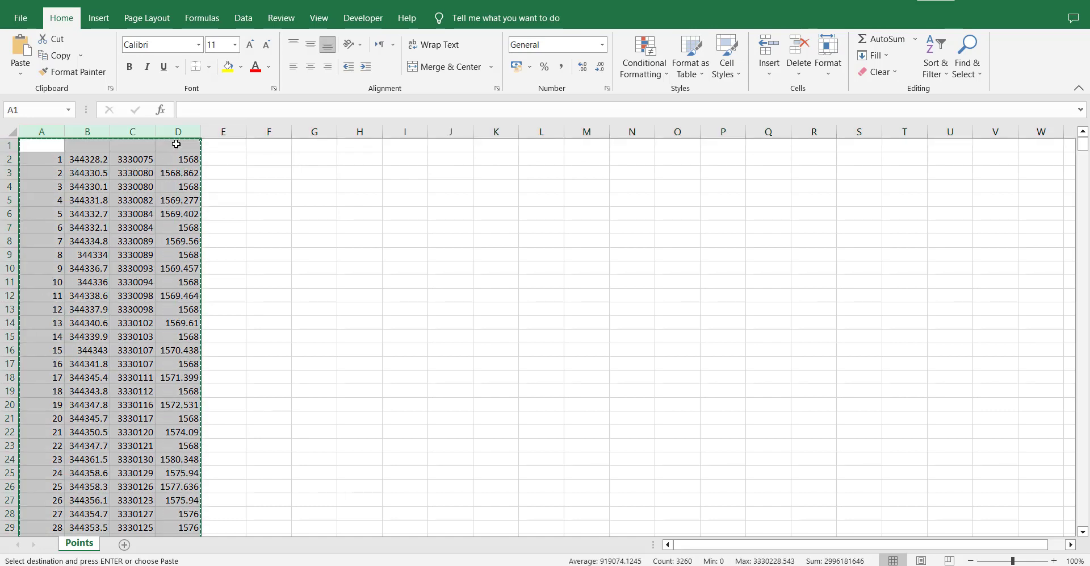
click(400, 562)
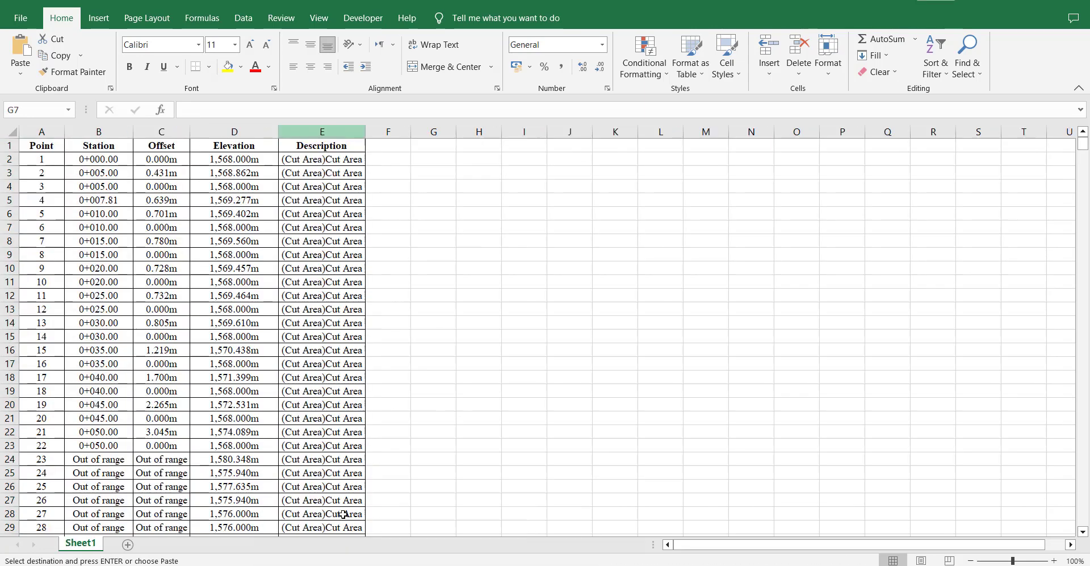
click(428, 226)
click(435, 132)
key(Return)
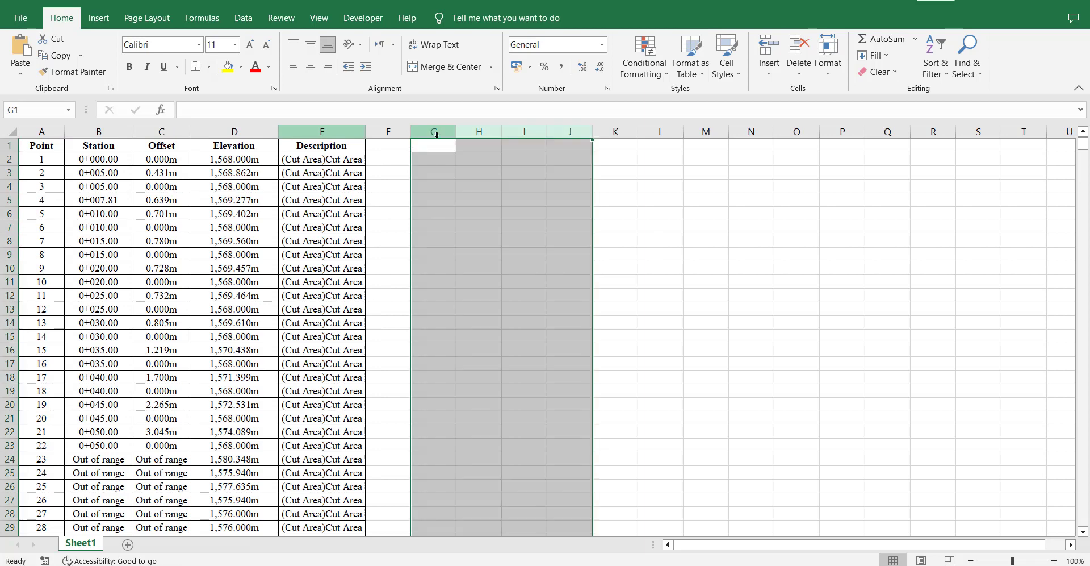
click(8, 335)
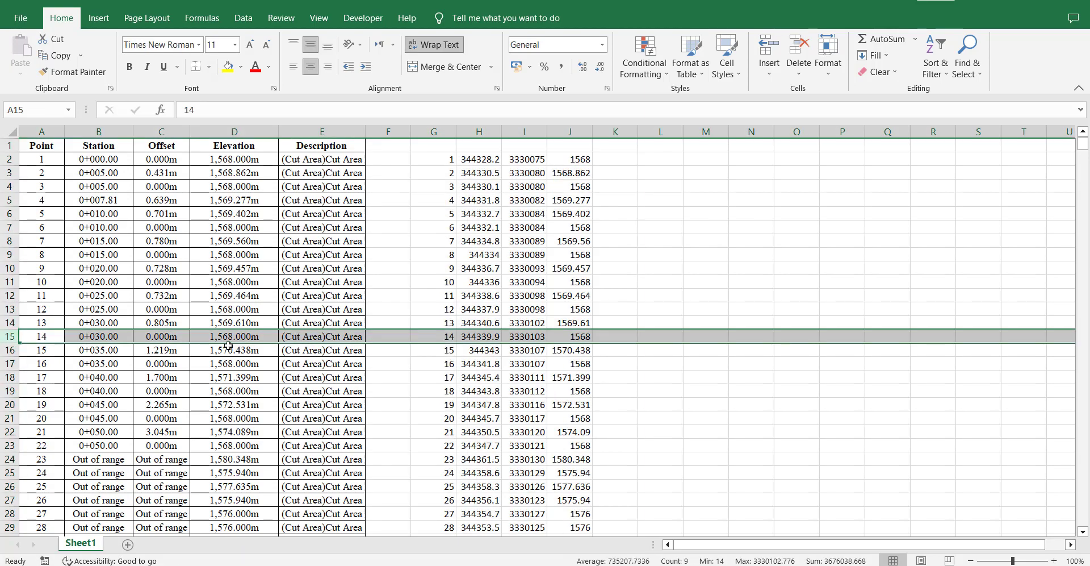
scroll(488, 368, down, 7)
scroll(420, 371, down, 13)
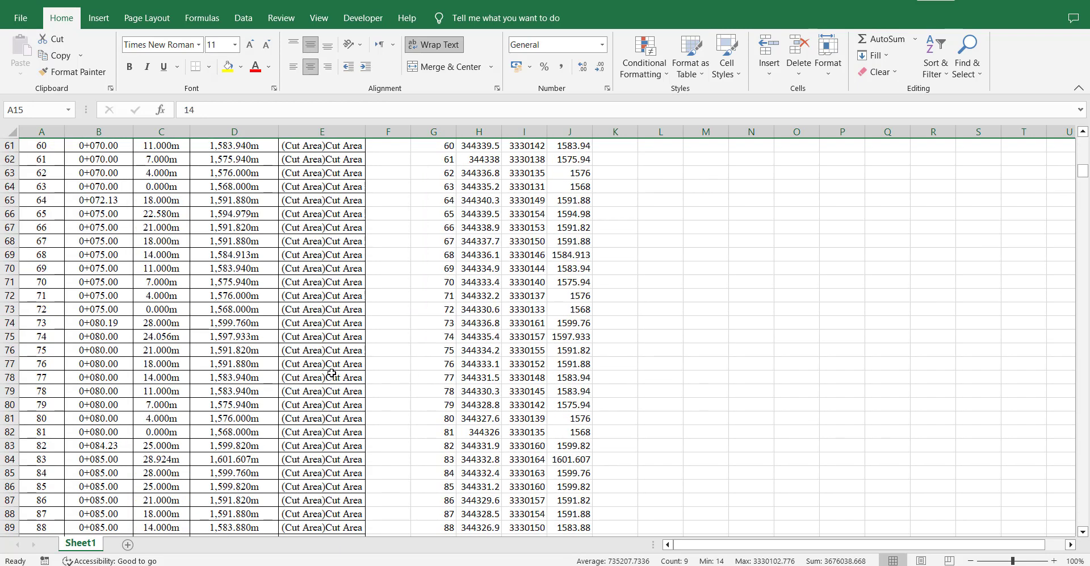
scroll(227, 398, down, 12)
click(10, 448)
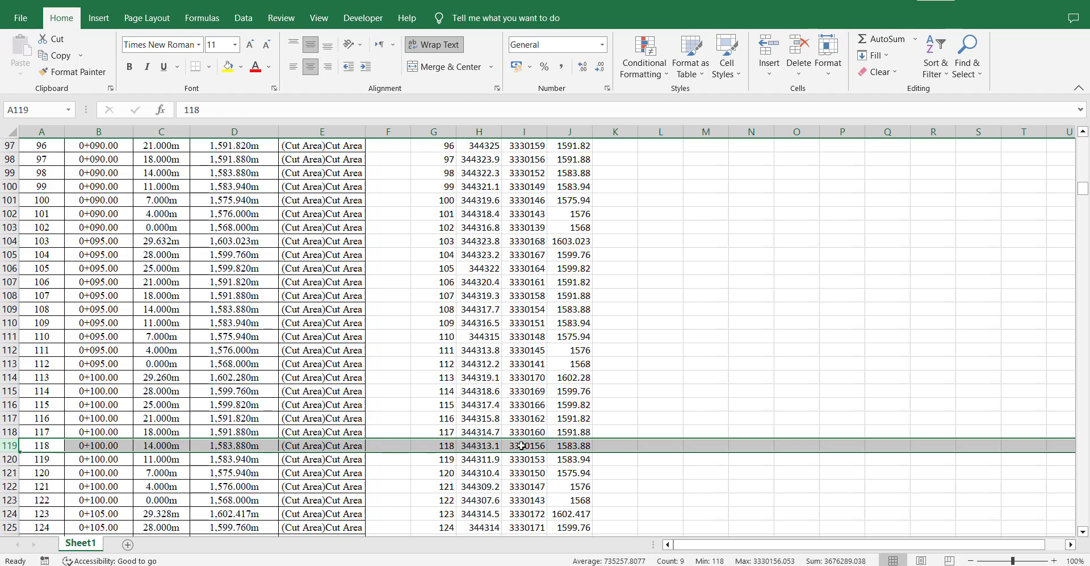
scroll(361, 276, up, 3)
scroll(357, 261, up, 4)
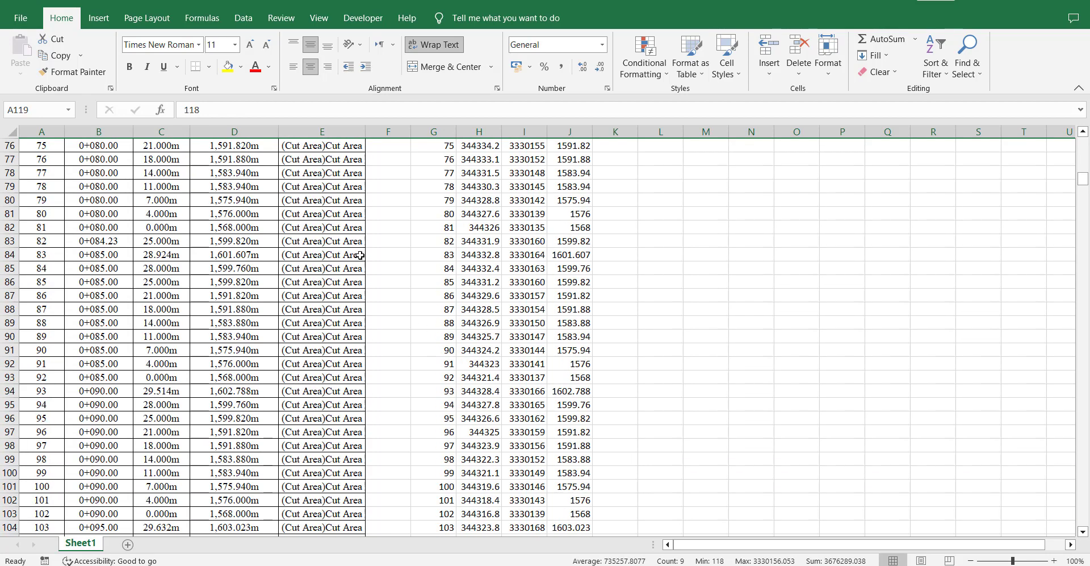
scroll(341, 216, up, 7)
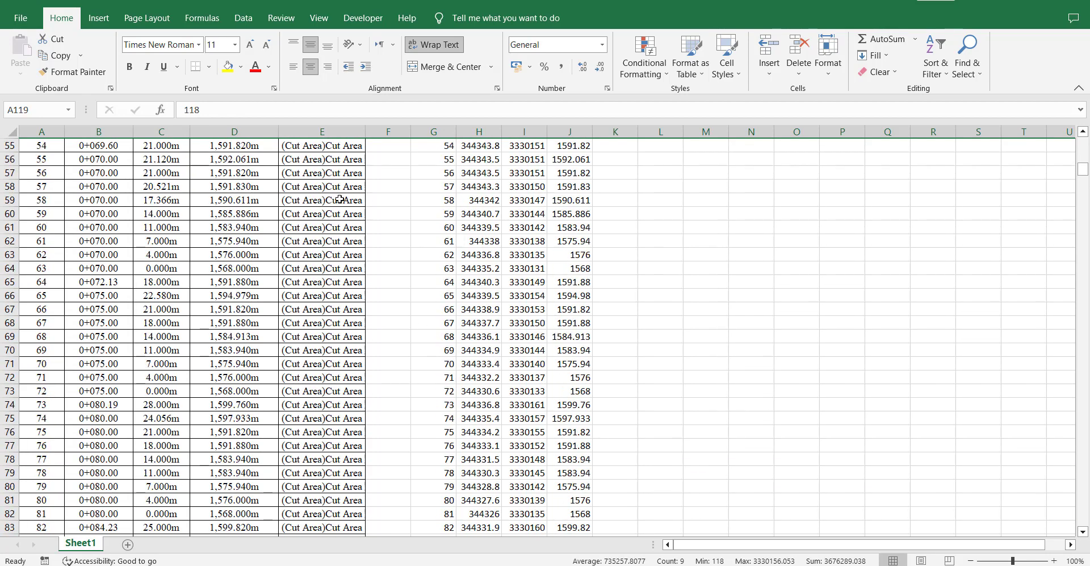
click(312, 134)
scroll(284, 215, up, 7)
scroll(284, 215, up, 8)
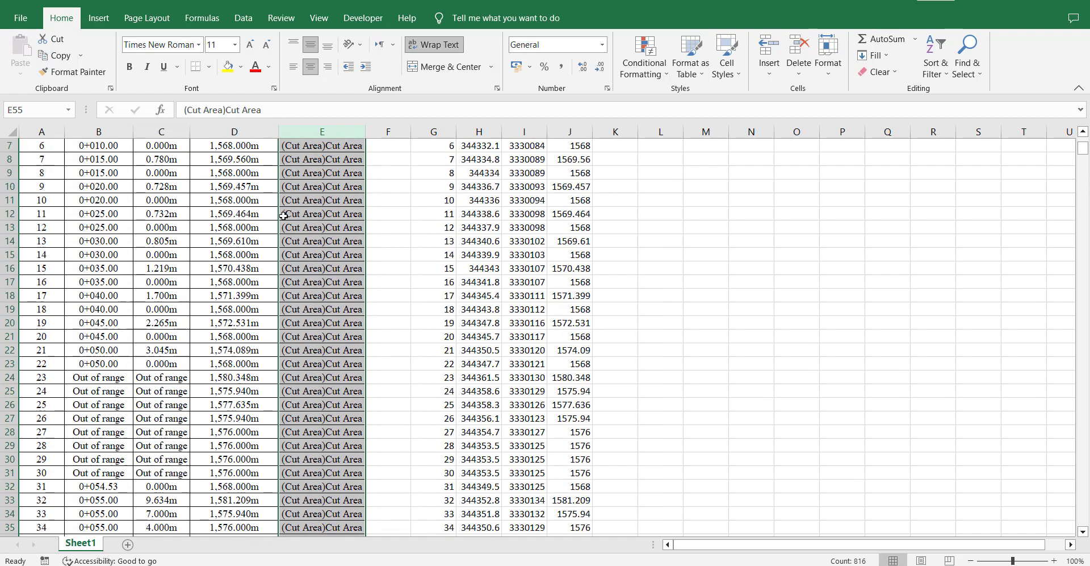
scroll(284, 210, up, 3)
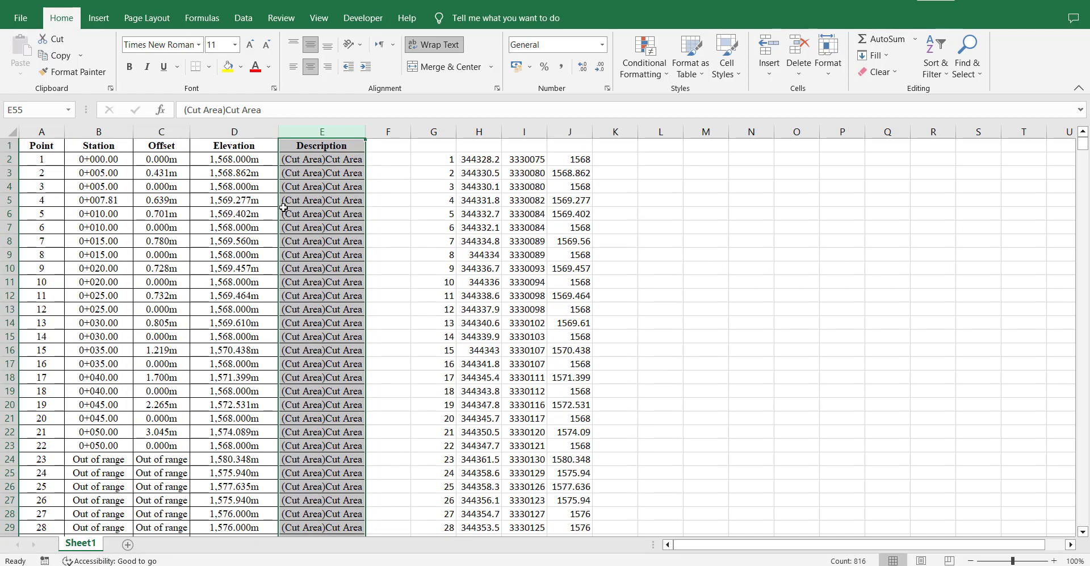
- Delete the old Elevation column and copy the Description column into column J
click(254, 133)
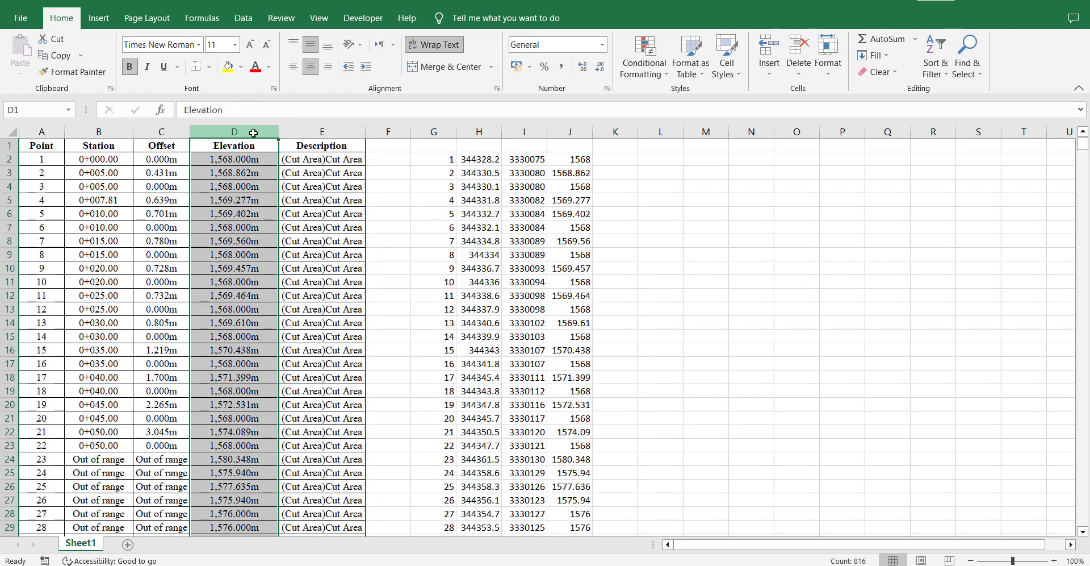
key(ctrl+minus)
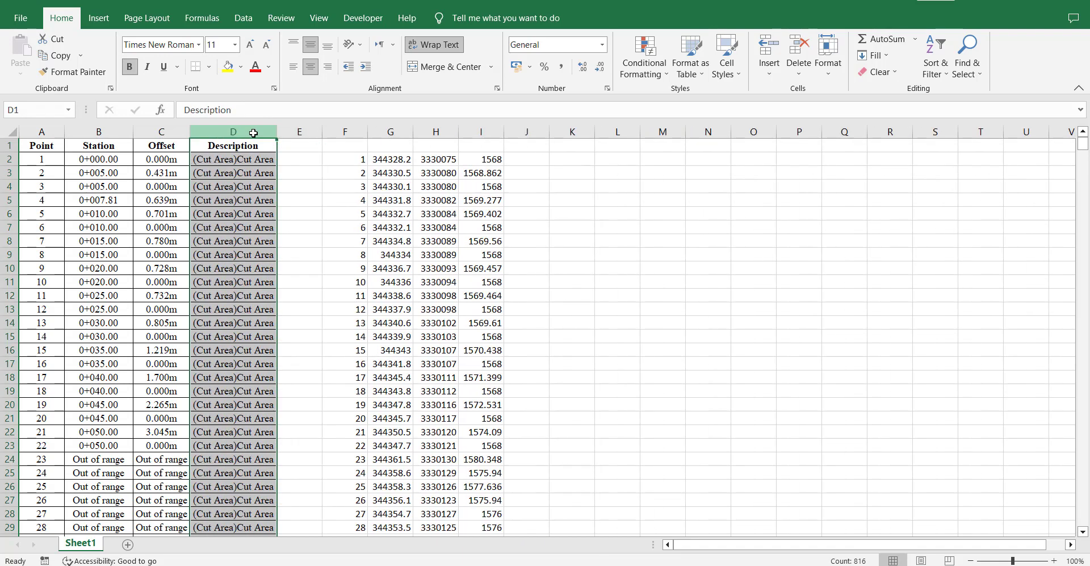
key(ctrl+c)
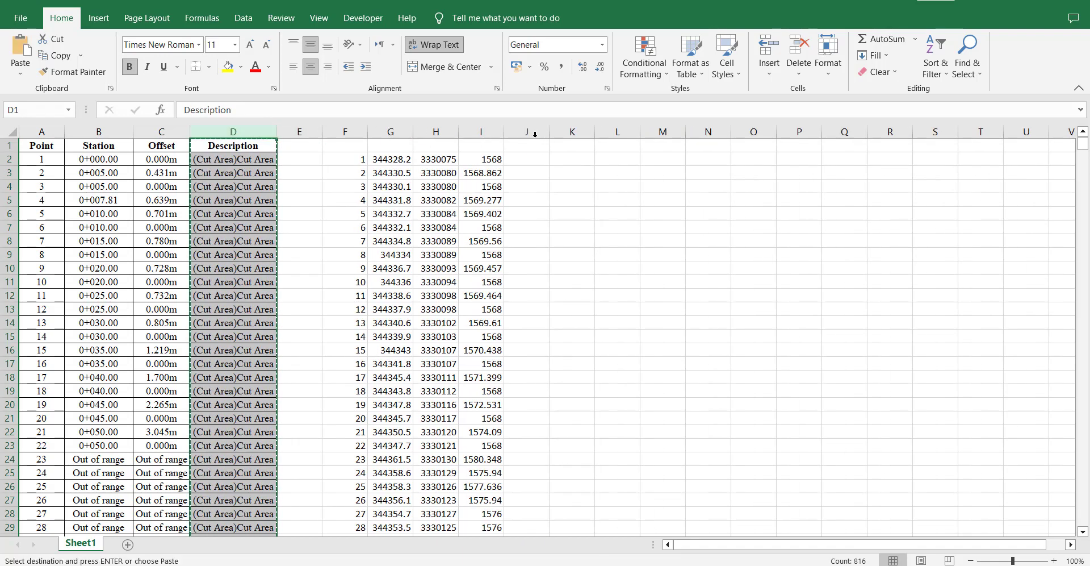
click(528, 131)
key(ctrl+v)
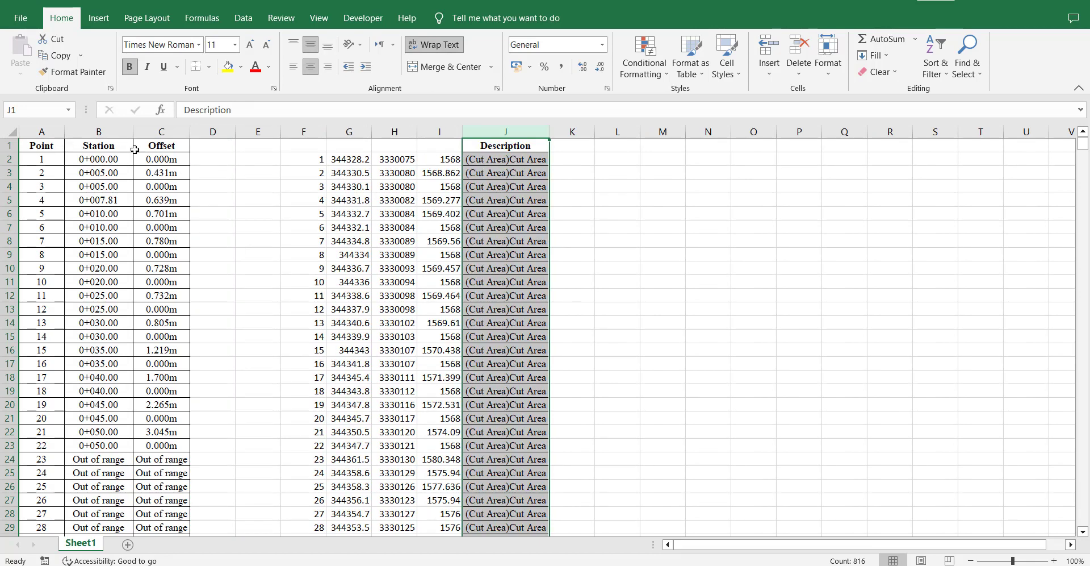
- Delete the empty columns D–F and fill the Offset heading across D1:F1
drag(213, 131, 306, 134)
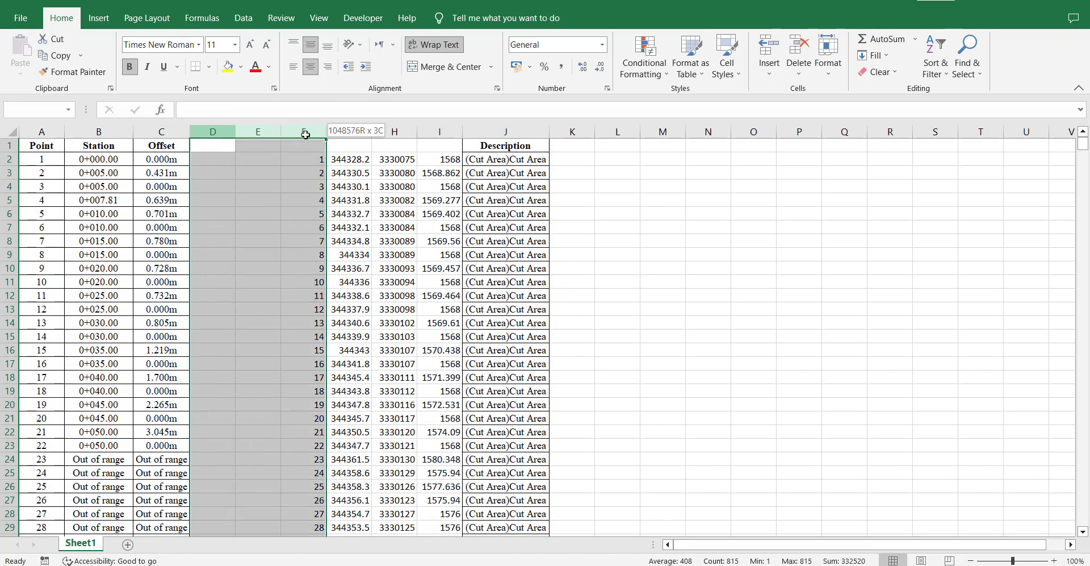
key(ctrl+minus)
click(171, 147)
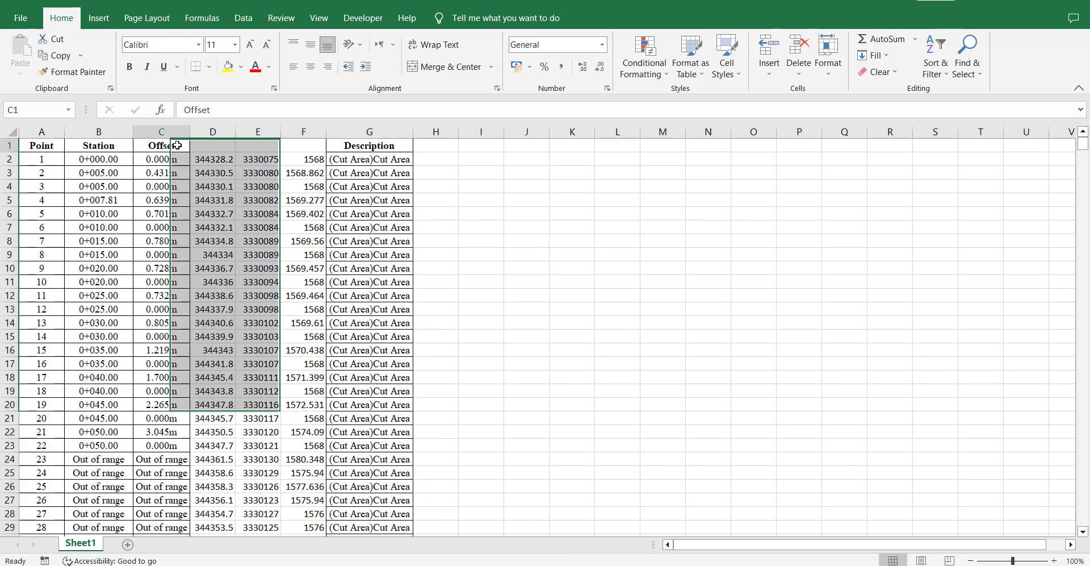
drag(191, 153, 318, 148)
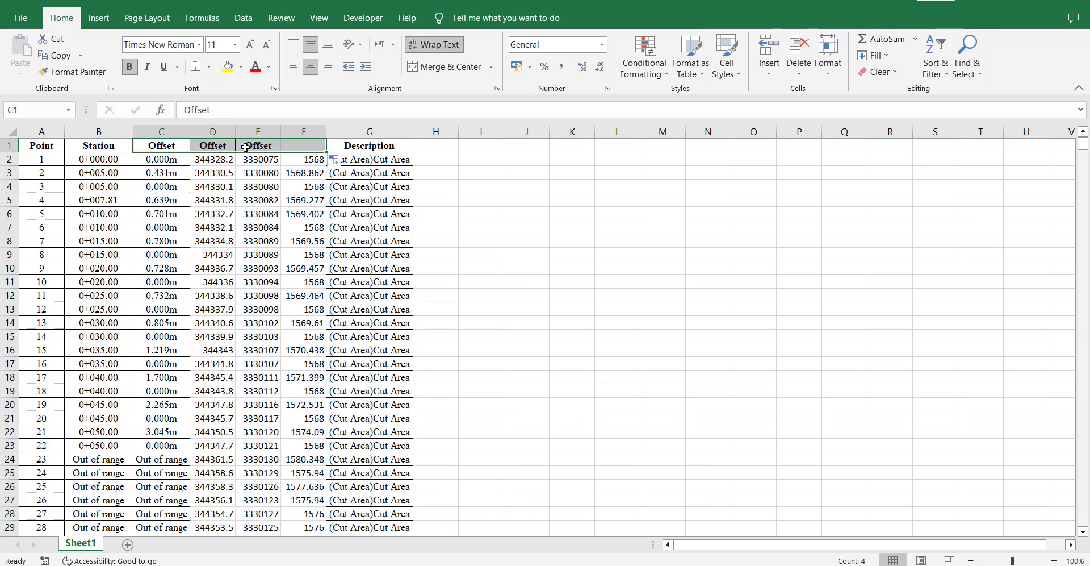
- Rename headings D1, E1 and F1 to Easting, Northing and Elevation, then select columns A–G
click(527, 305)
click(227, 142)
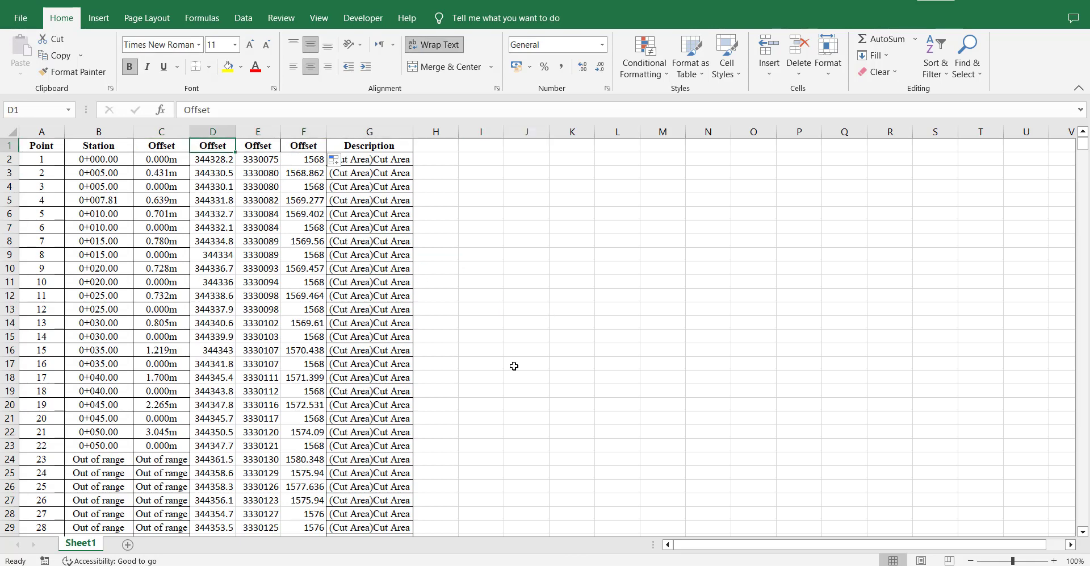
text(Easting)
key(Tab)
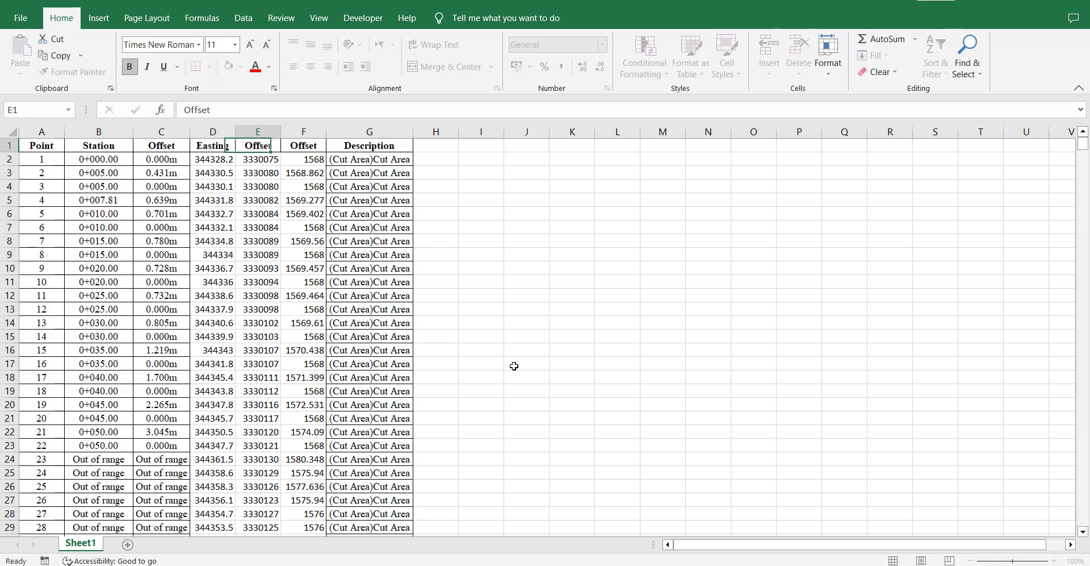
text(Northi)
text(ng)
key(Tab)
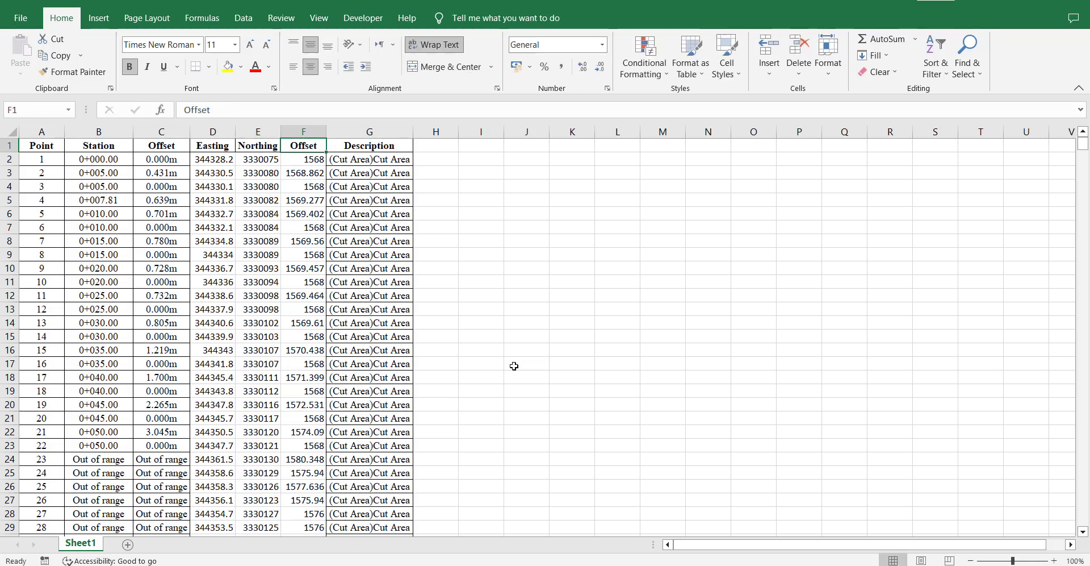
text(Elevat)
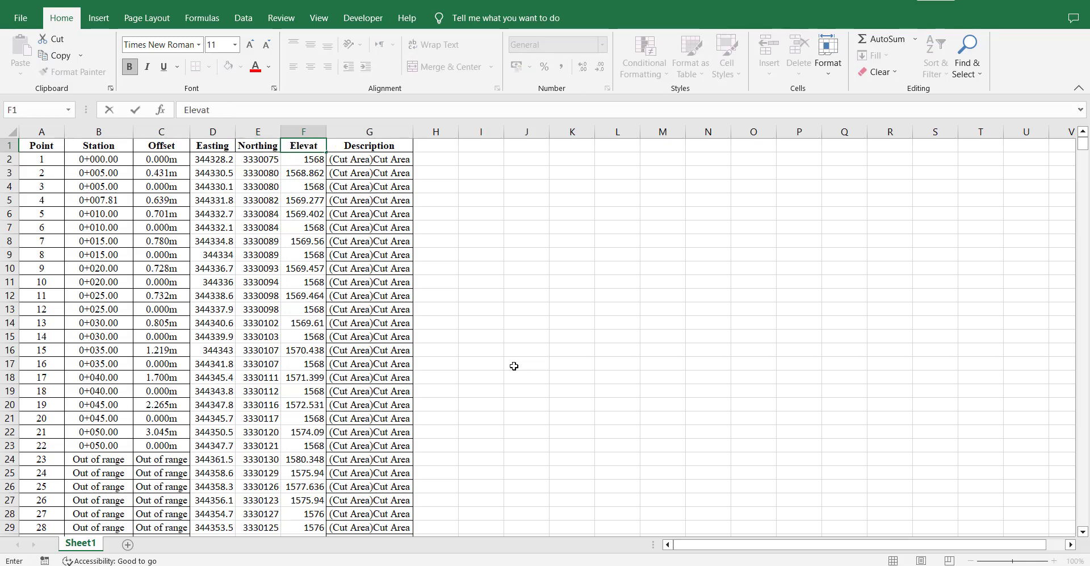
text(iion)
key(Return)
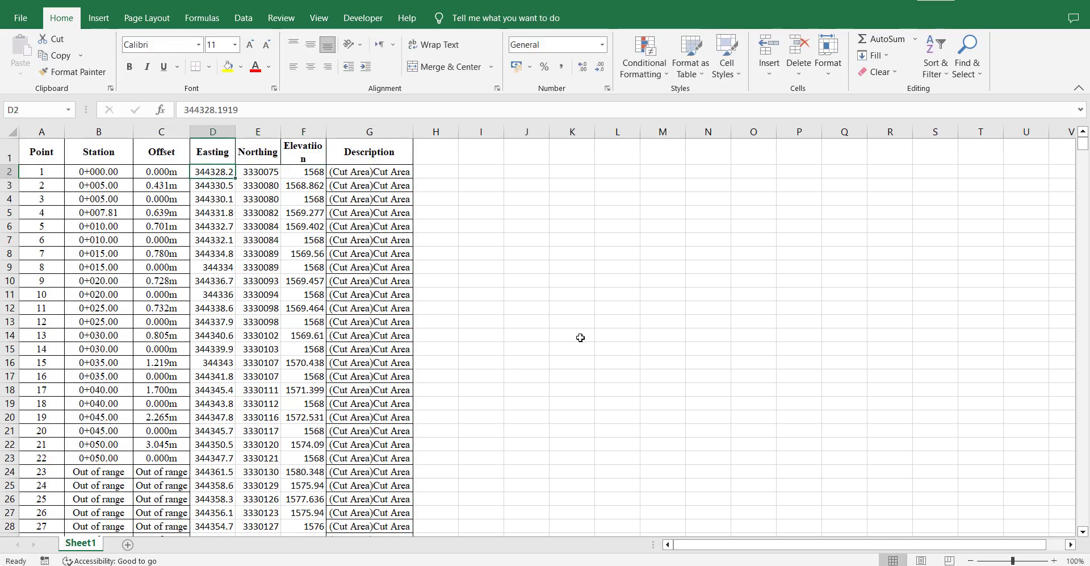
mouse_move(365, 140)
mouse_down()
mouse_move(80, 98)
mouse_move(34, 114)
mouse_up()
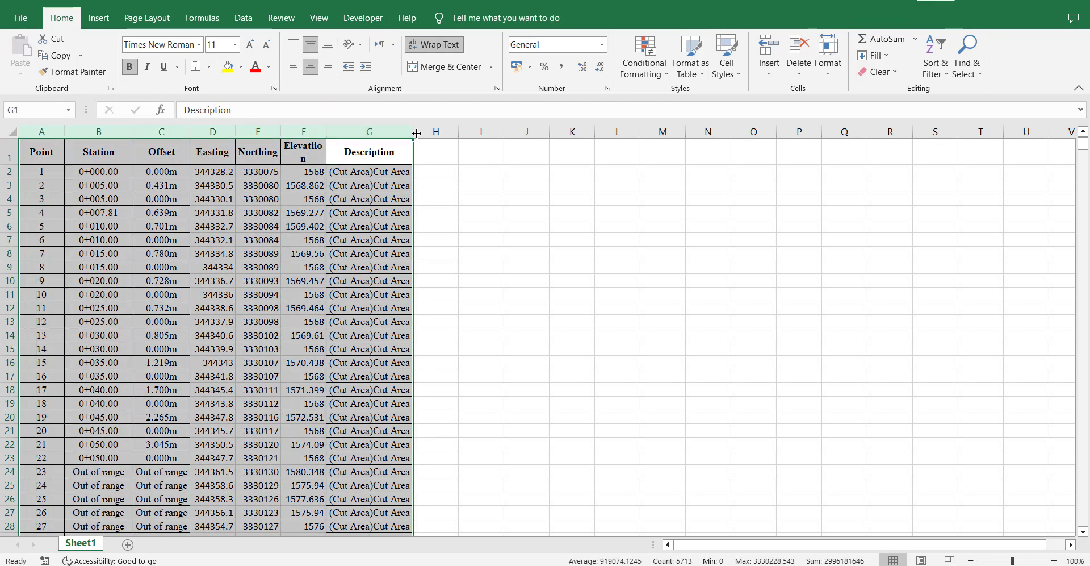
- Widen columns A–G to show full easting, northing and elevation decimals, then scroll down past point 385
drag(416, 133, 427, 133)
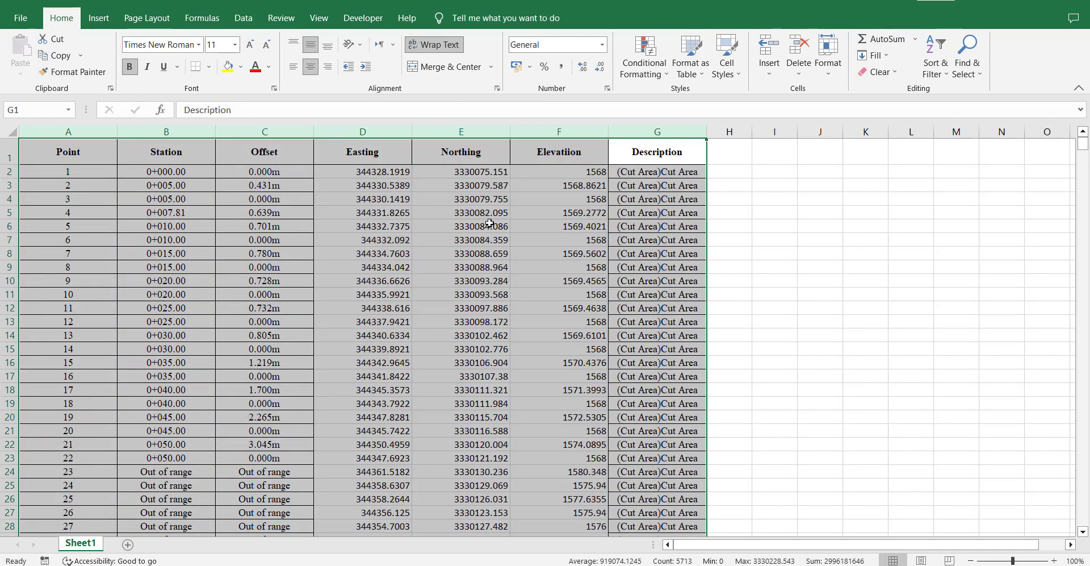
click(329, 226)
scroll(296, 278, down, 2)
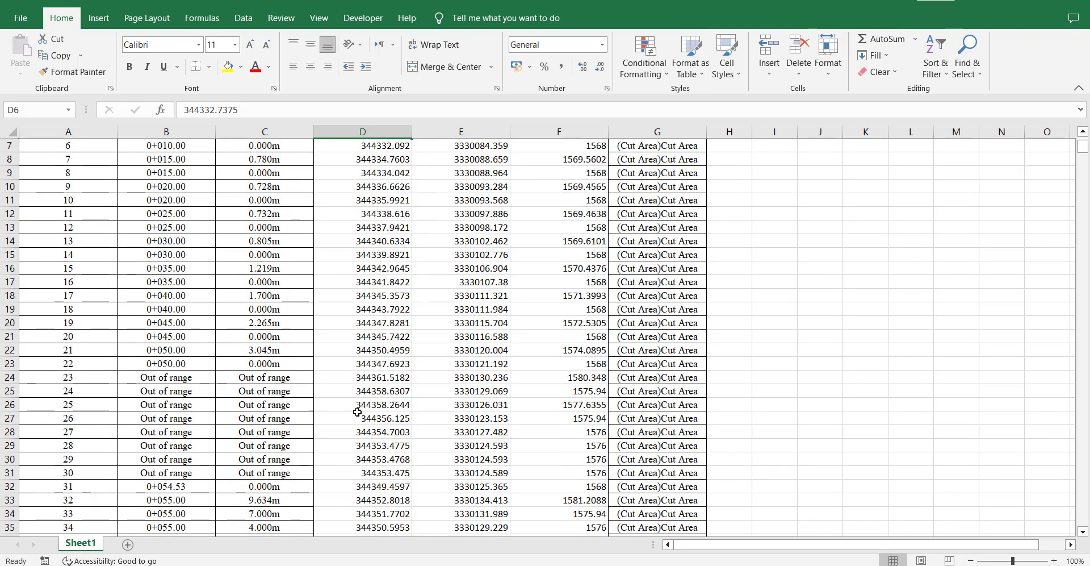
scroll(382, 415, down, 2)
scroll(319, 358, down, 14)
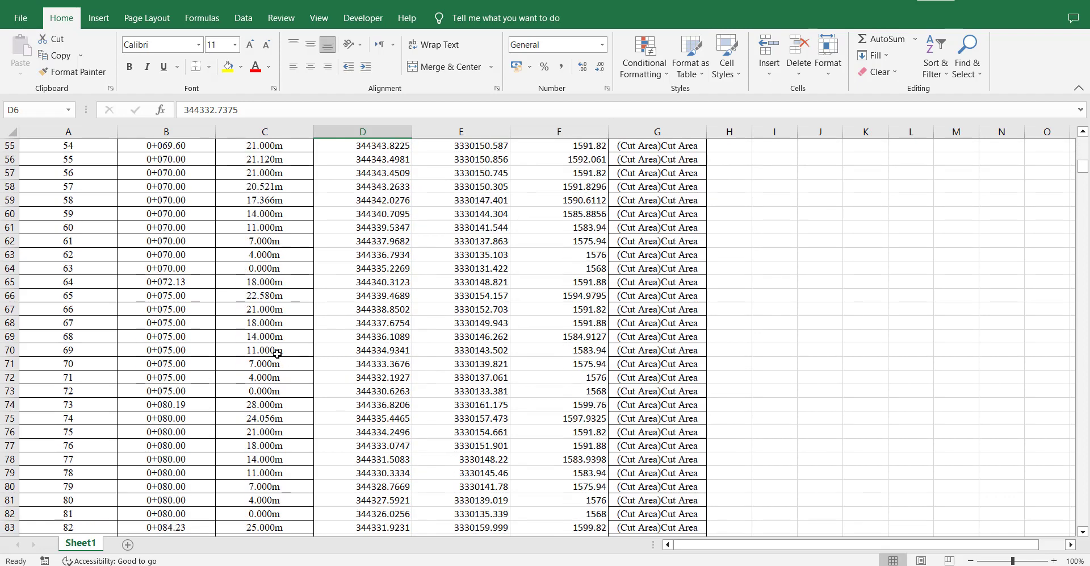
scroll(277, 353, down, 1)
scroll(276, 363, down, 15)
scroll(273, 392, down, 16)
scroll(329, 350, down, 8)
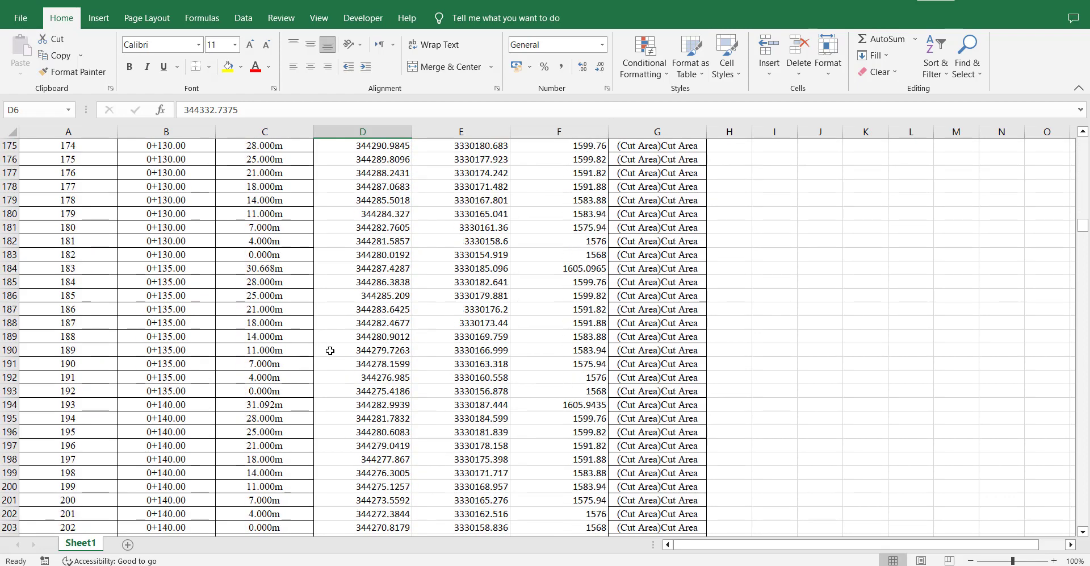
scroll(333, 349, down, 16)
scroll(341, 344, down, 8)
scroll(397, 382, down, 14)
scroll(502, 415, down, 4)
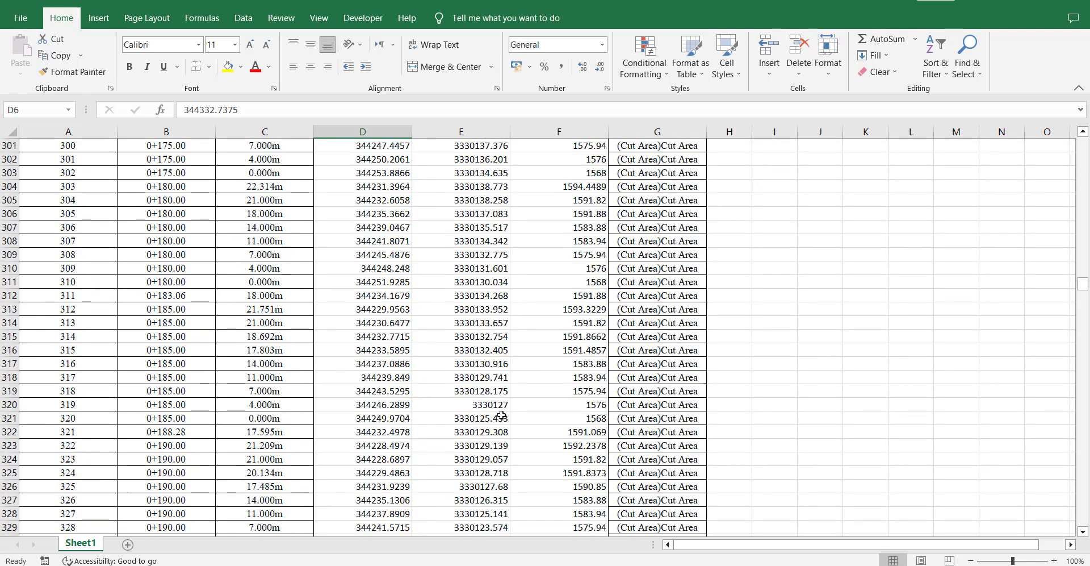
scroll(502, 416, down, 14)
scroll(518, 424, down, 5)
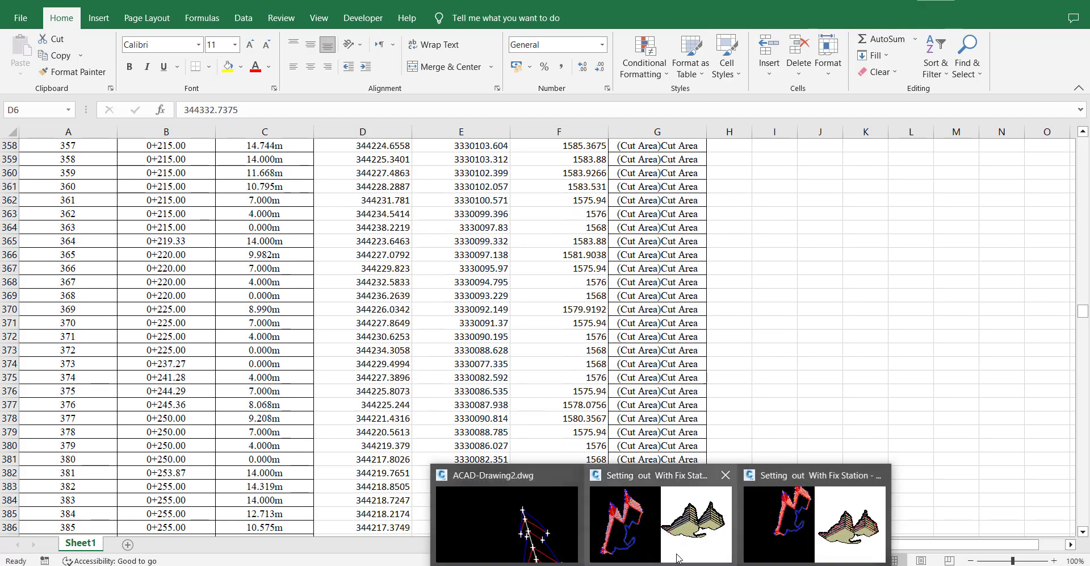
- Return to the 'Setting out With Fix Station - Demo' drawing in Civil 3D
click(764, 544)
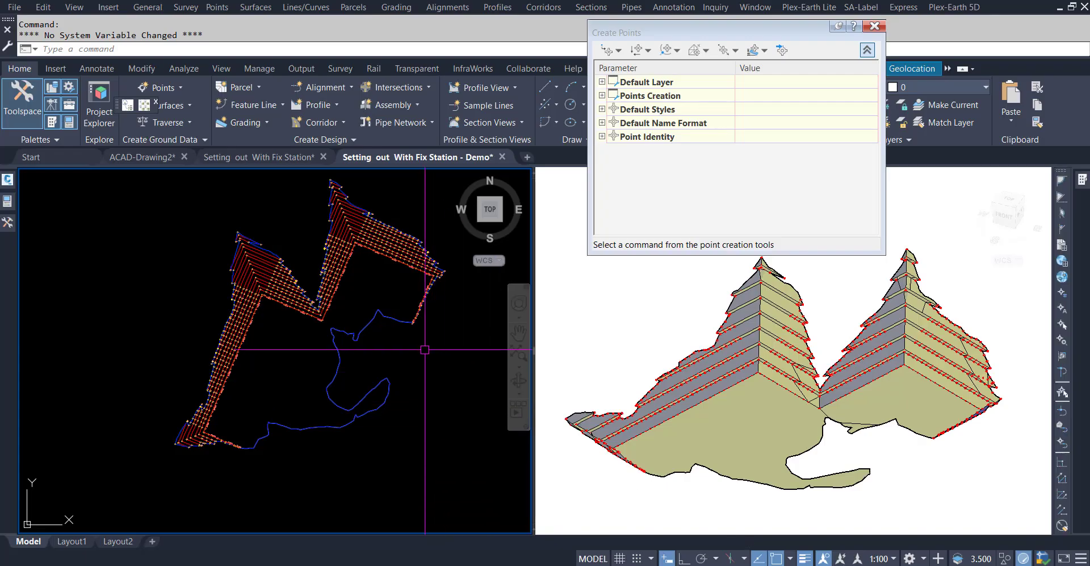